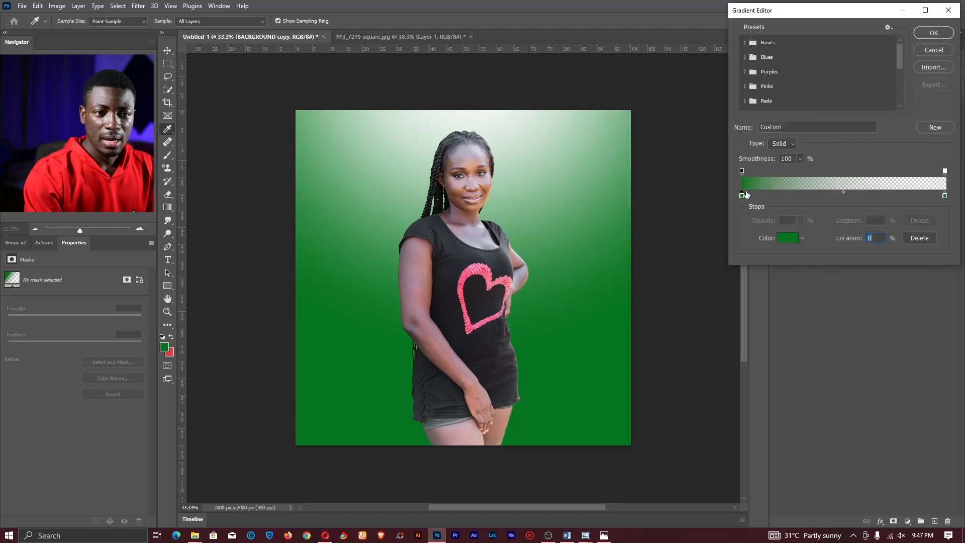
- Change both radial gradient stops to brighter greens
{"action": "left_click", "coordinate": [741, 195]}
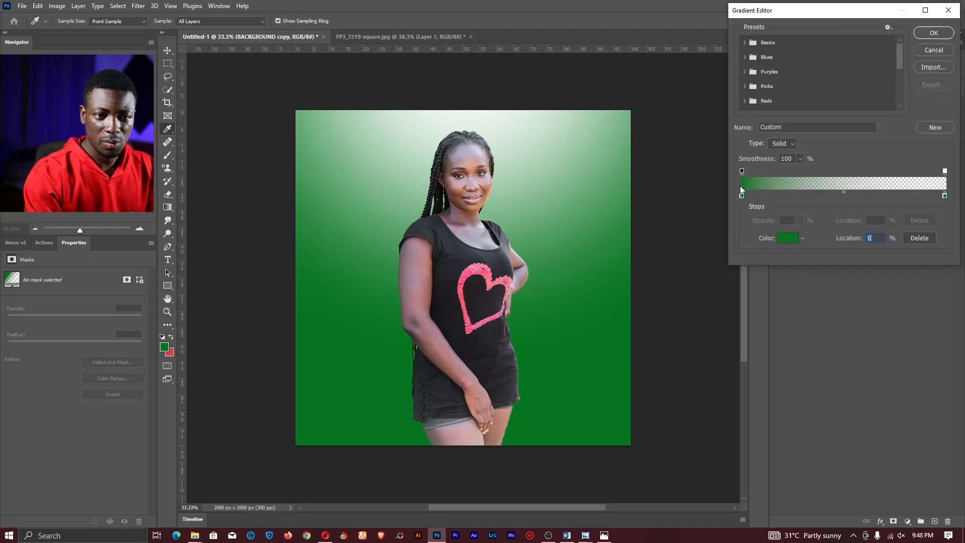
{"action": "left_click", "coordinate": [784, 238]}
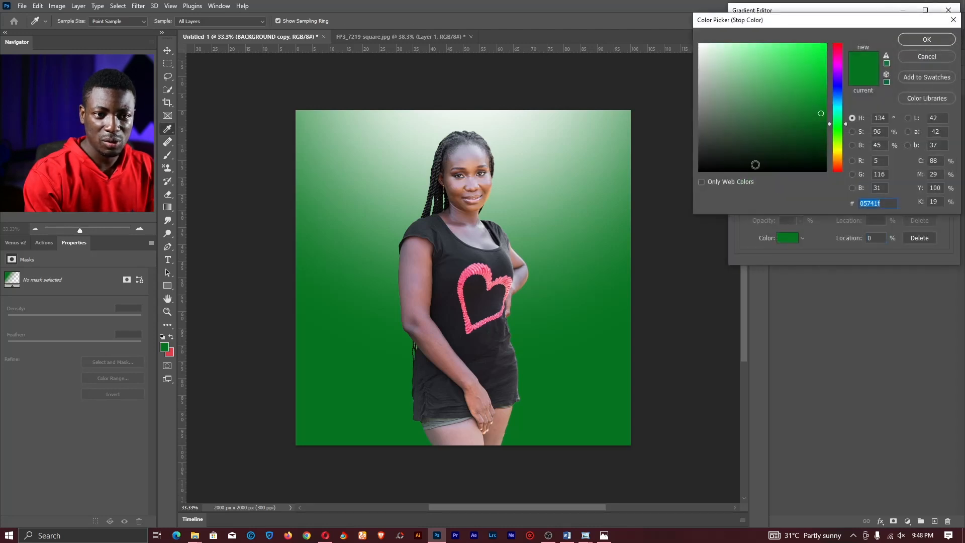
{"action": "left_click", "coordinate": [800, 70]}
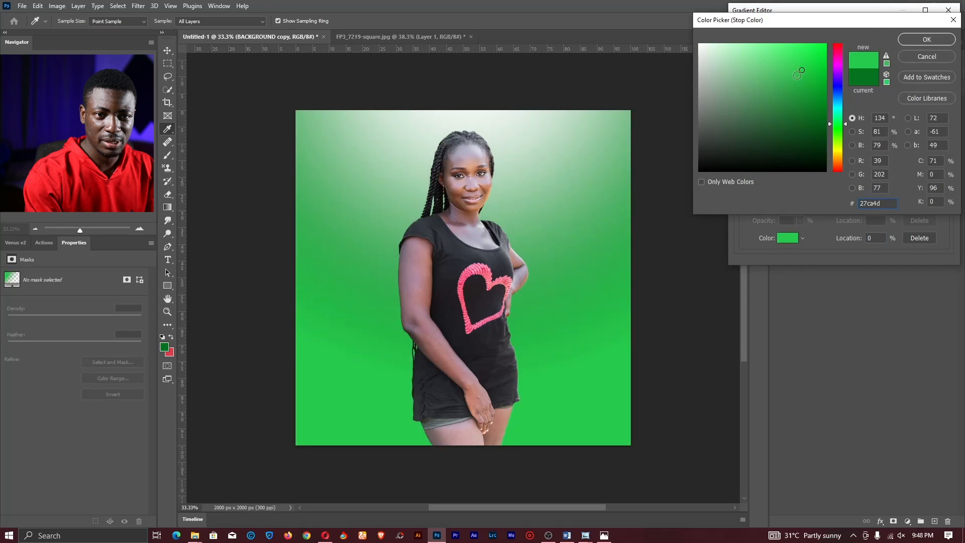
{"action": "left_click_drag", "start_coordinate": [801, 72], "coordinate": [805, 79]}
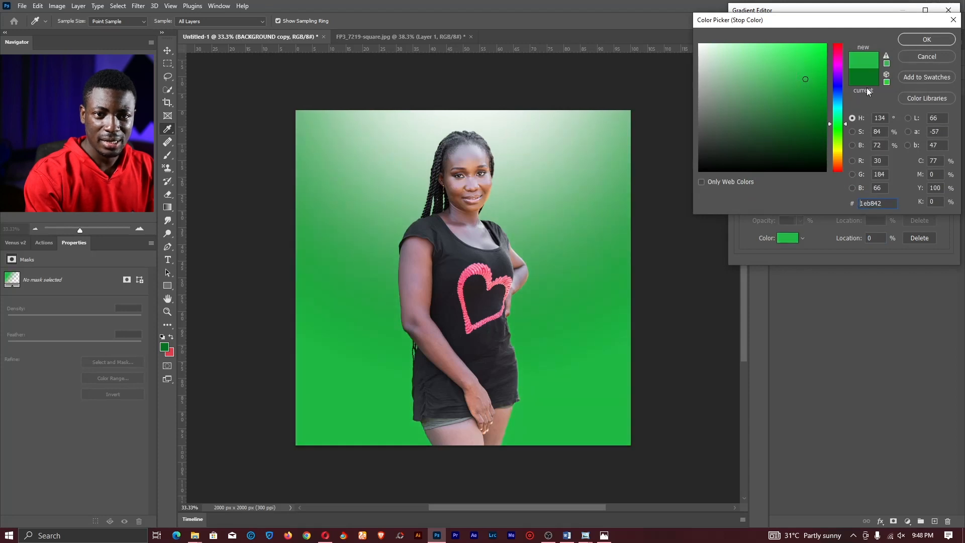
{"action": "left_click", "coordinate": [914, 40]}
{"action": "left_click", "coordinate": [921, 203]}
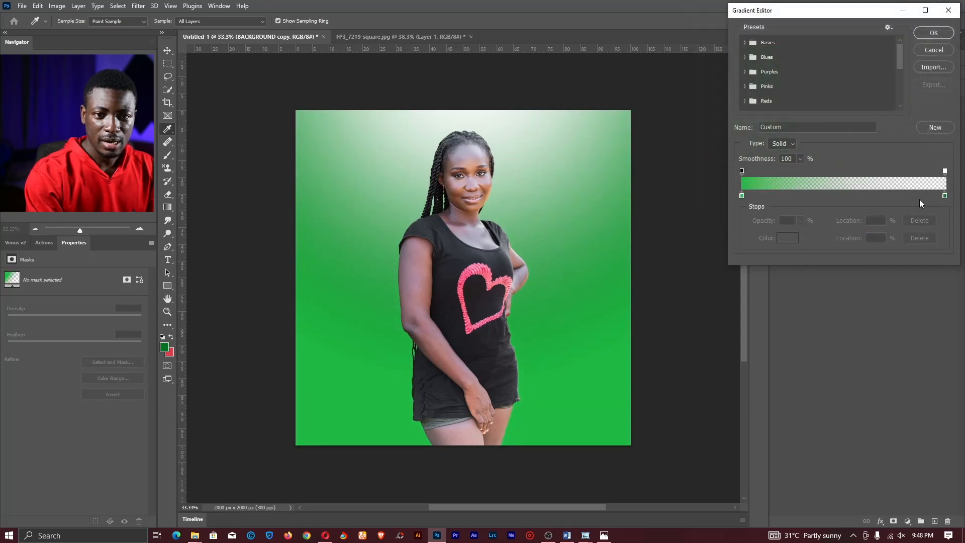
{"action": "left_click", "coordinate": [945, 196]}
{"action": "left_click", "coordinate": [787, 239]}
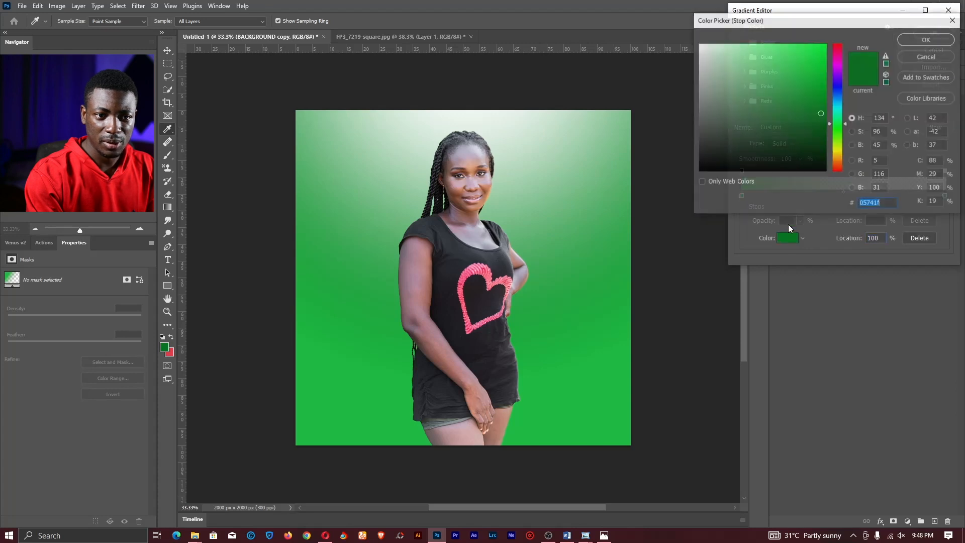
{"action": "left_click_drag", "start_coordinate": [797, 89], "coordinate": [799, 74]}
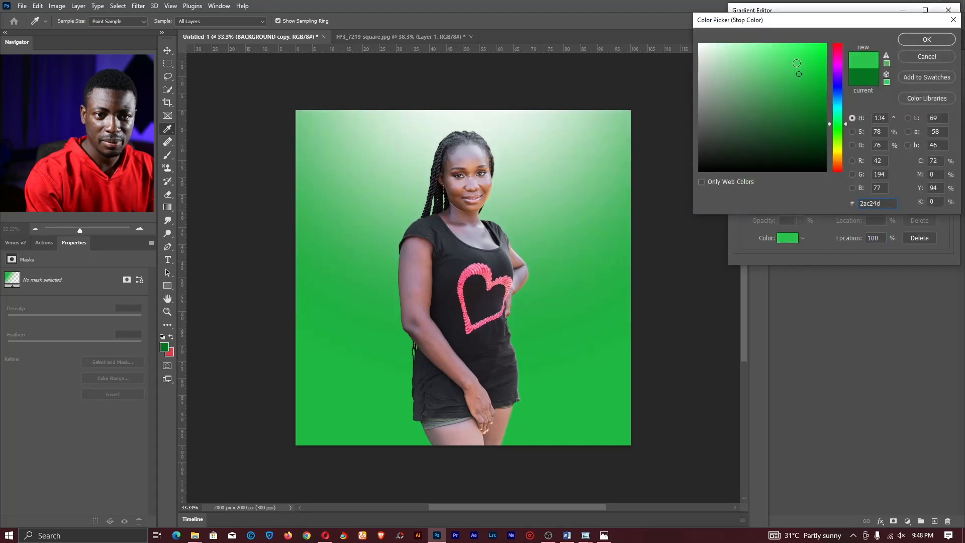
{"action": "left_click", "coordinate": [927, 40]}
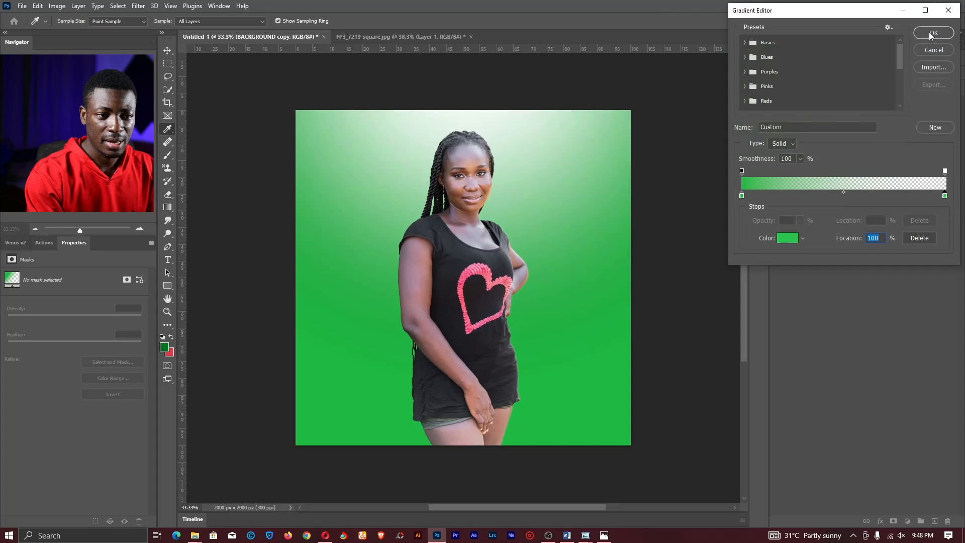
{"action": "left_click", "coordinate": [930, 33]}
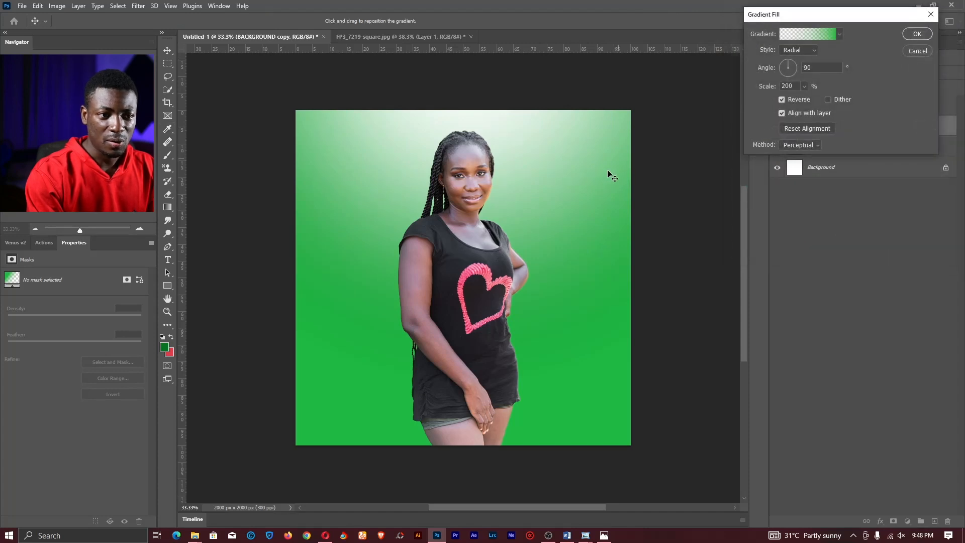
- Set gradient Scale to 100%, place the white glow behind her head, and apply
{"action": "left_click_drag", "start_coordinate": [488, 184], "coordinate": [480, 167]}
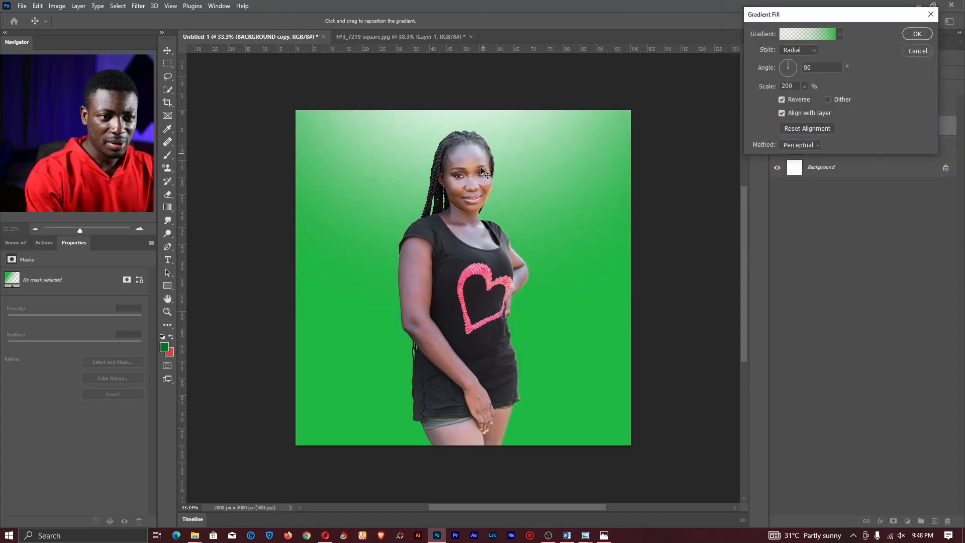
{"action": "double_click", "coordinate": [794, 86]}
{"action": "type", "text": "100"}
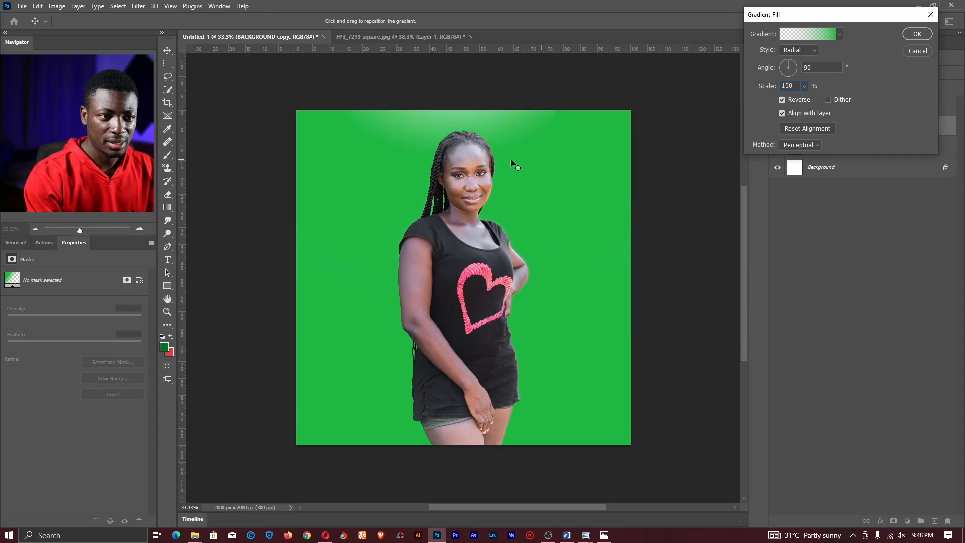
{"action": "left_click_drag", "start_coordinate": [515, 166], "coordinate": [471, 194]}
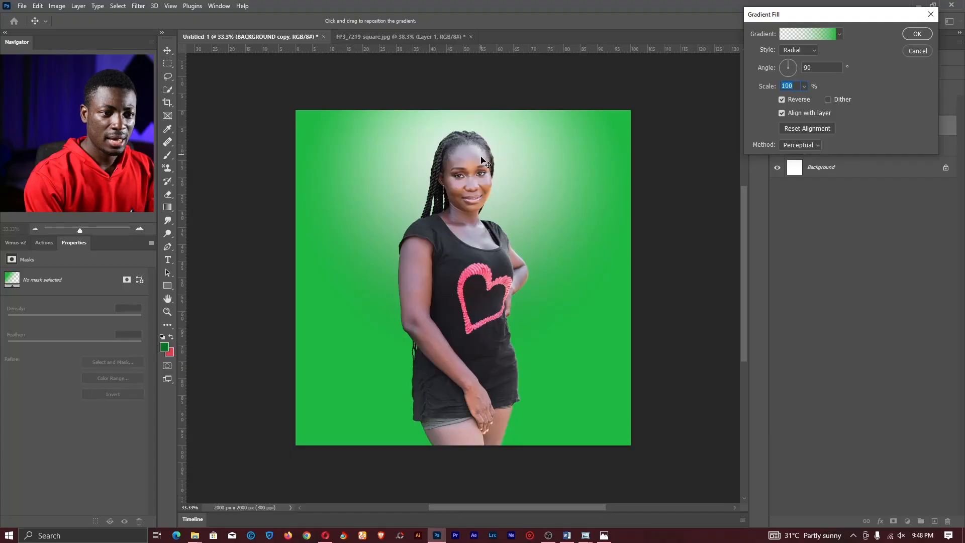
{"action": "left_click_drag", "start_coordinate": [475, 196], "coordinate": [480, 183]}
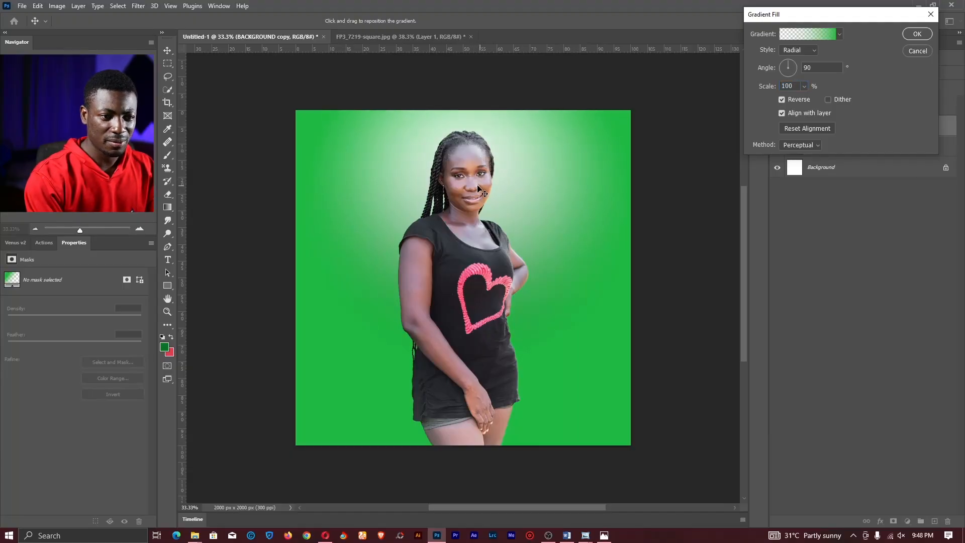
{"action": "left_click", "coordinate": [915, 35]}
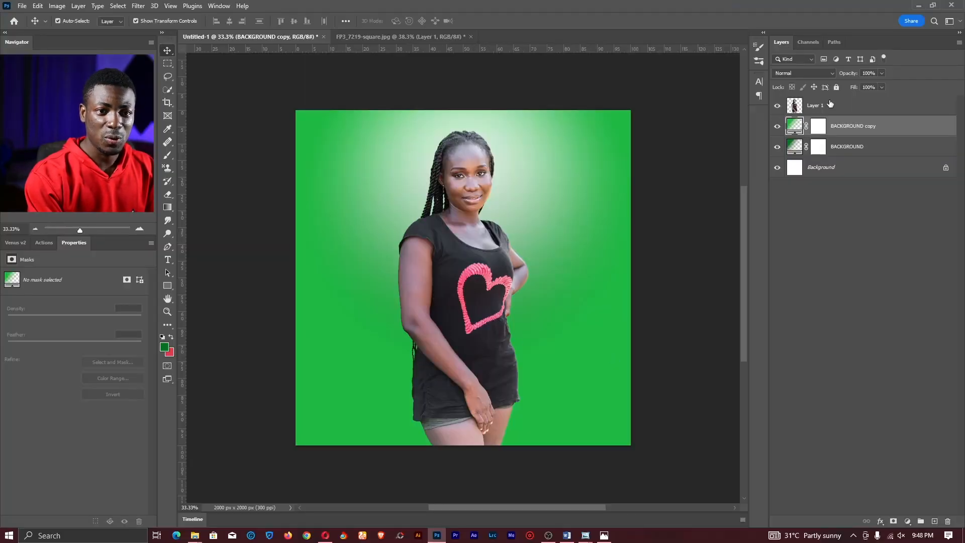
- Rename Layer 1 to IMAGE and add a white layer mask to it
{"action": "left_click", "coordinate": [812, 107]}
{"action": "double_click", "coordinate": [816, 108]}
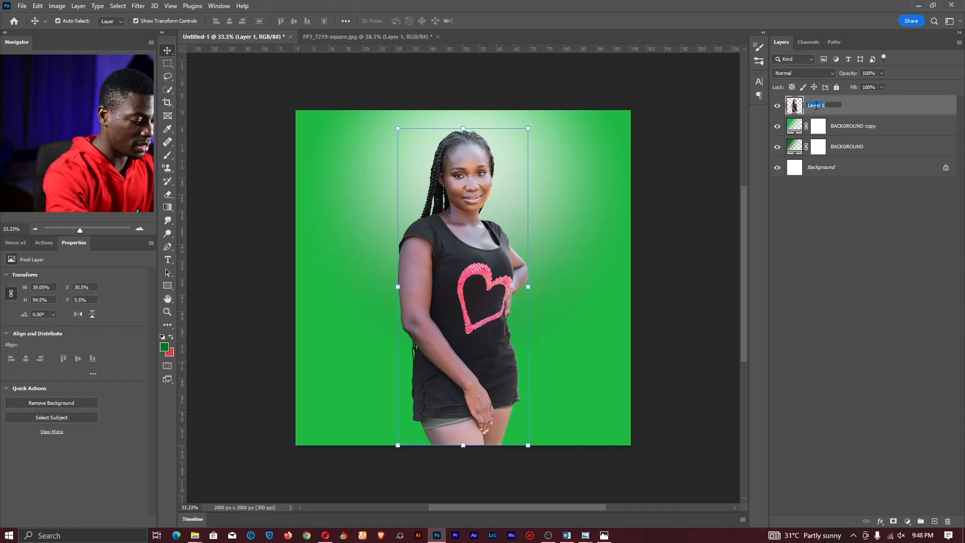
{"action": "type", "text": "TM"}
{"action": "type", "text": "AGE"}
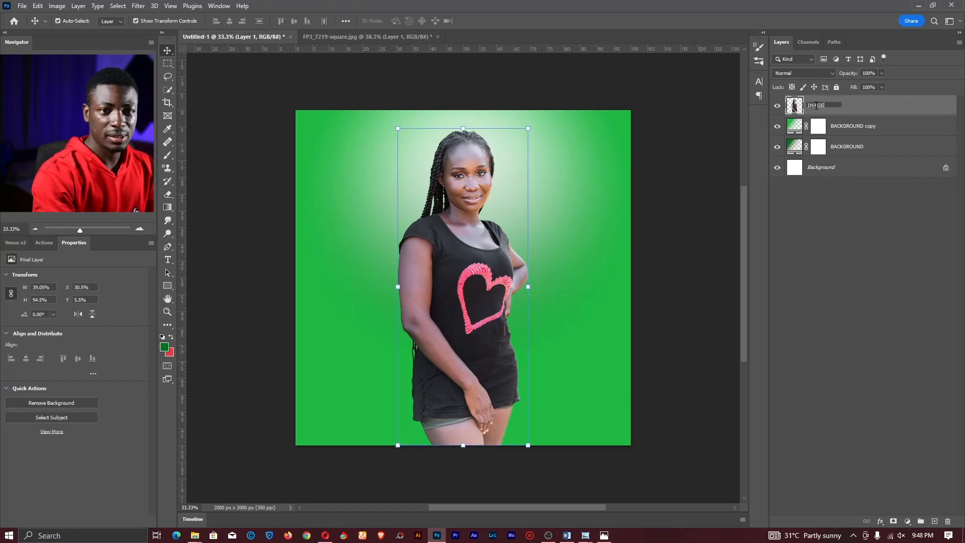
{"action": "key", "text": "Return"}
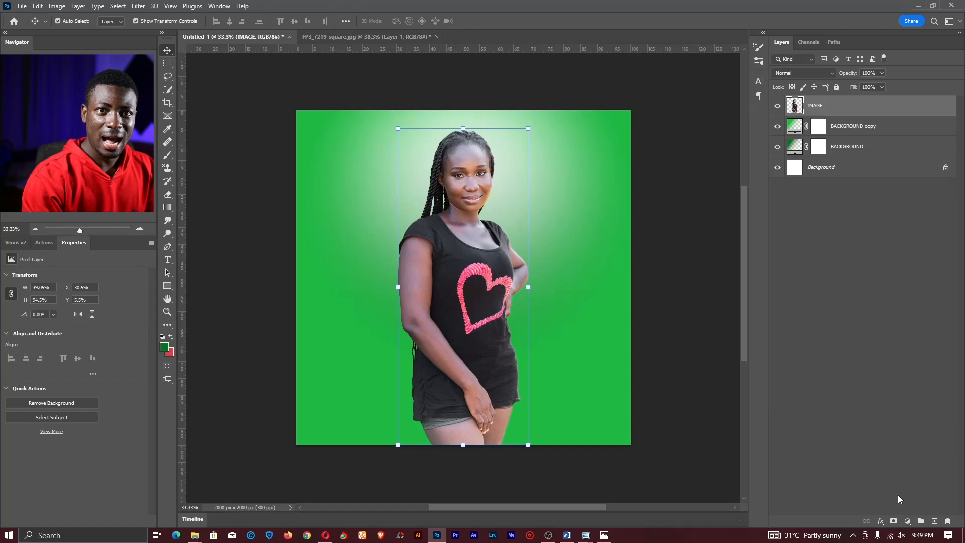
{"action": "left_click", "coordinate": [892, 522]}
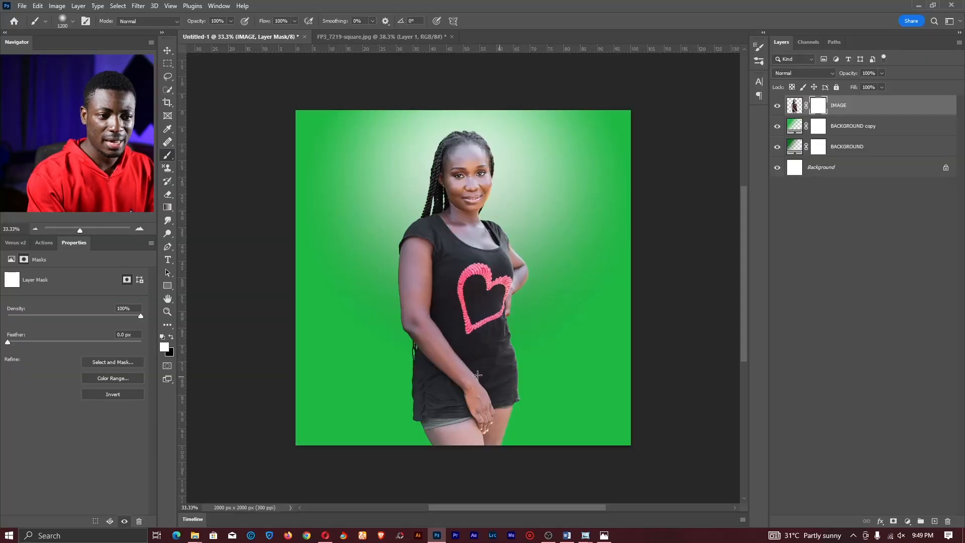
- Scale the IMAGE layer down so the woman's legs end above the bottom edge
{"action": "key", "text": "v"}
{"action": "left_click", "coordinate": [520, 310]}
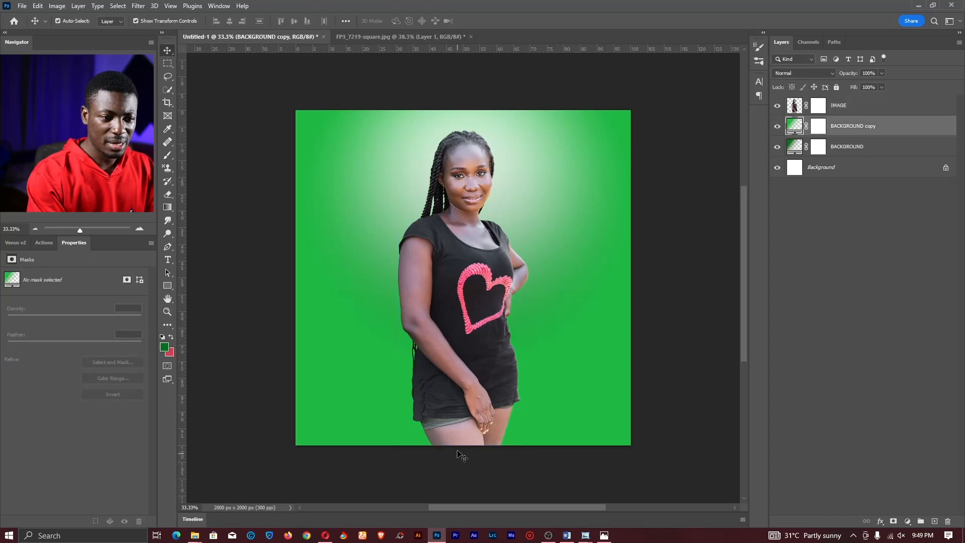
{"action": "left_click", "coordinate": [462, 443]}
{"action": "left_click_drag", "start_coordinate": [464, 444], "coordinate": [462, 404]}
{"action": "key", "text": "Return"}
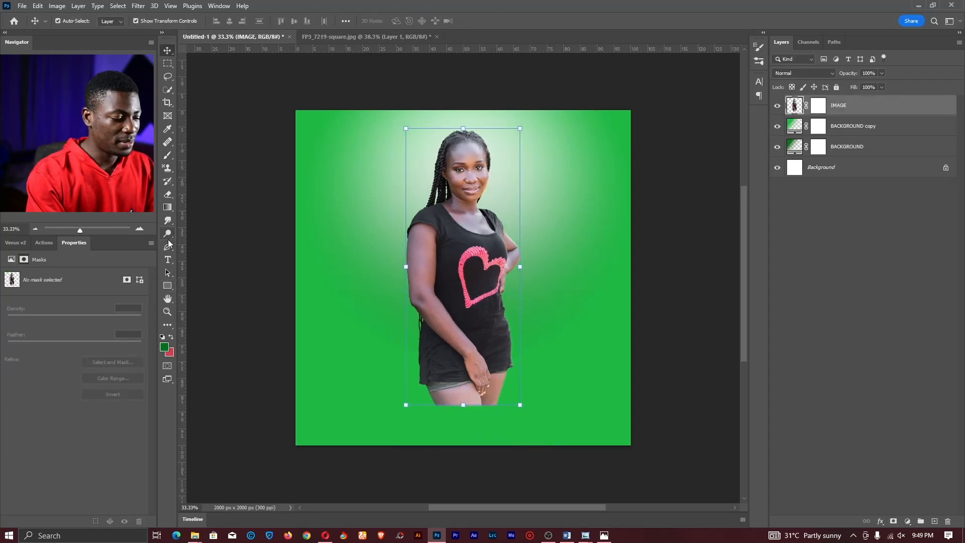
- Set a Soft Round brush to 190 px, 0% hardness, and paint a soft shadow below her feet
{"action": "left_click_drag", "start_coordinate": [167, 155], "coordinate": [201, 158]}
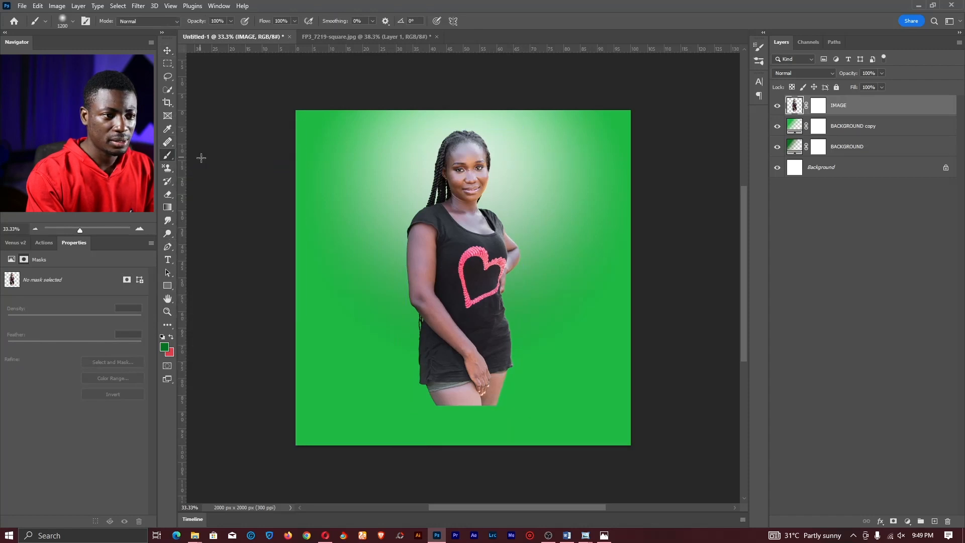
{"action": "right_click", "coordinate": [473, 204]}
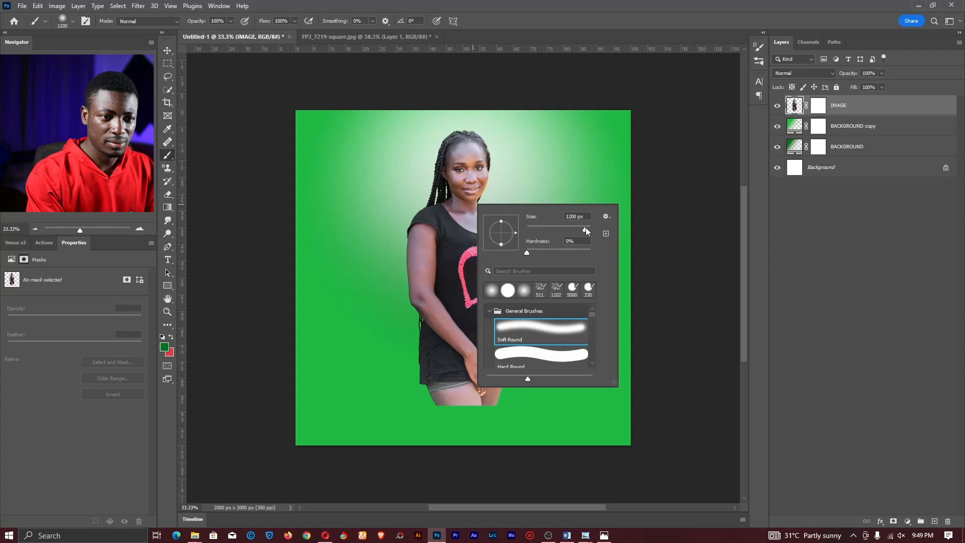
{"action": "left_click_drag", "start_coordinate": [586, 227], "coordinate": [531, 226]}
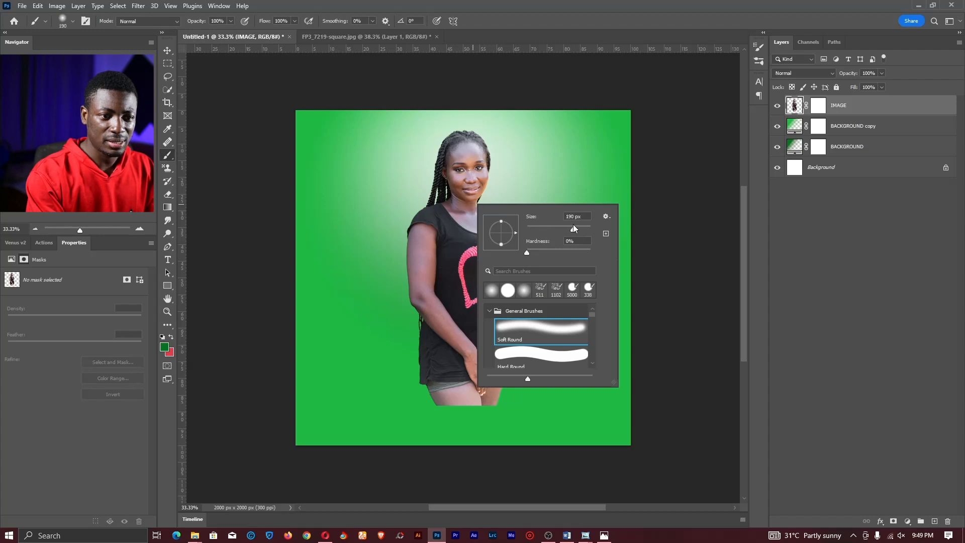
{"action": "left_click", "coordinate": [589, 240]}
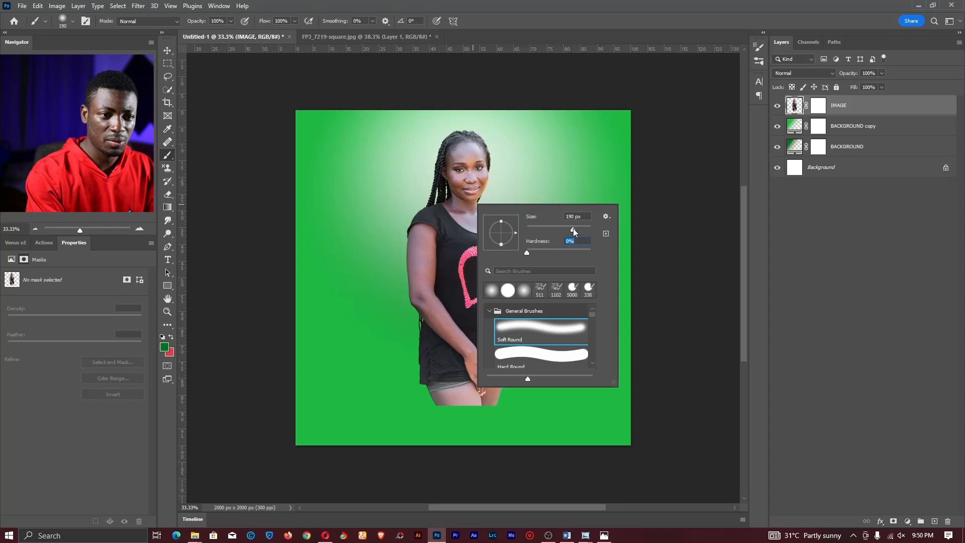
{"action": "mouse_move", "coordinate": [473, 419]}
{"action": "left_mouse_down"}
{"action": "mouse_move", "coordinate": [417, 411]}
{"action": "mouse_move", "coordinate": [504, 410]}
{"action": "mouse_move", "coordinate": [479, 406]}
{"action": "mouse_move", "coordinate": [491, 400]}
{"action": "mouse_move", "coordinate": [471, 392]}
{"action": "left_mouse_up"}
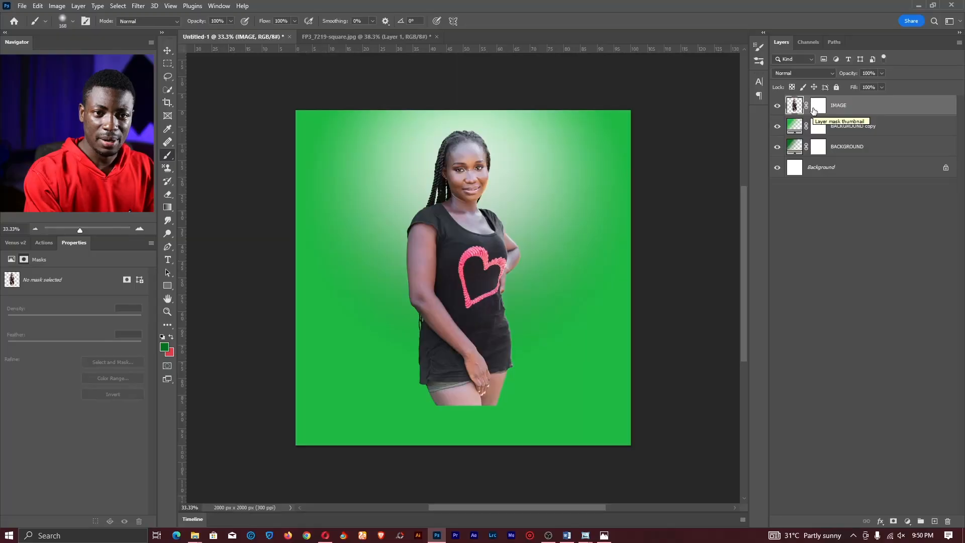
- Target the IMAGE layer mask and paint black with a 250 px brush along the legs' bottom
{"action": "left_click", "coordinate": [817, 106]}
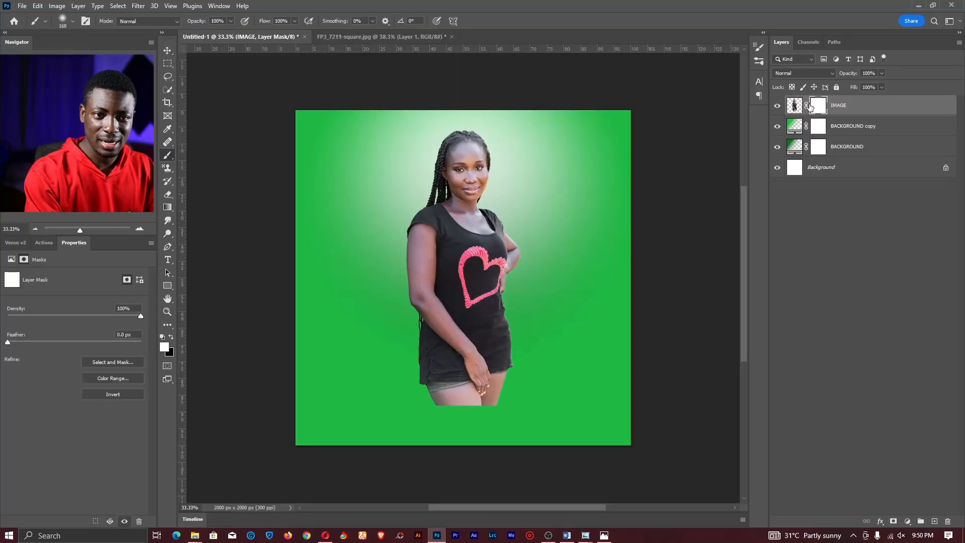
{"action": "left_click", "coordinate": [794, 105]}
{"action": "left_click", "coordinate": [817, 107]}
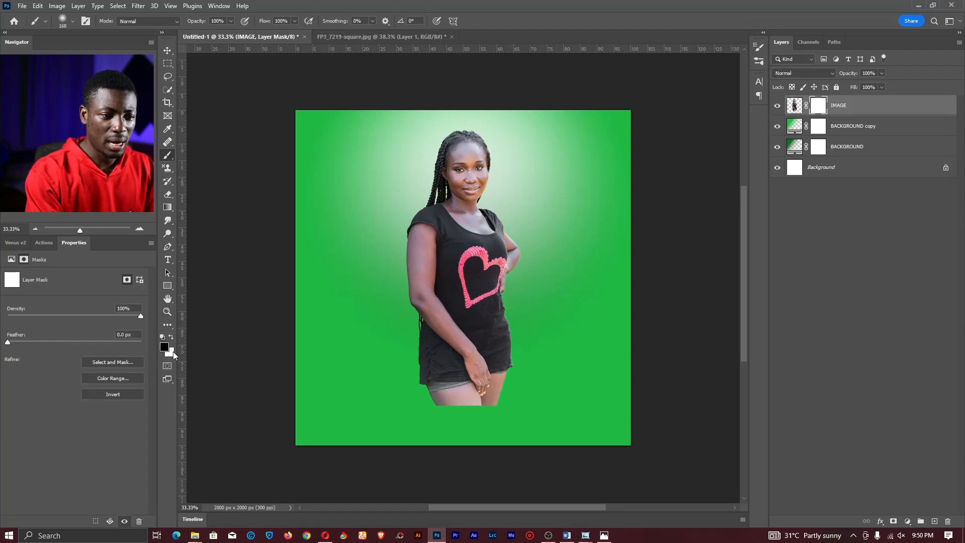
{"action": "left_click_drag", "start_coordinate": [459, 411], "coordinate": [469, 404]}
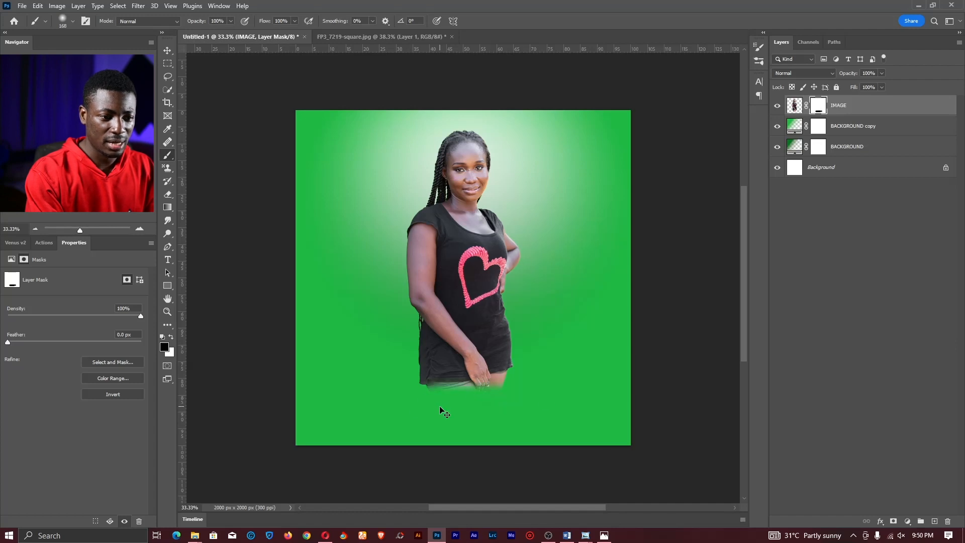
{"action": "key", "text": "ctrl+z"}
{"action": "key", "text": "bracketright"}
{"action": "key", "text": "bracketright"}
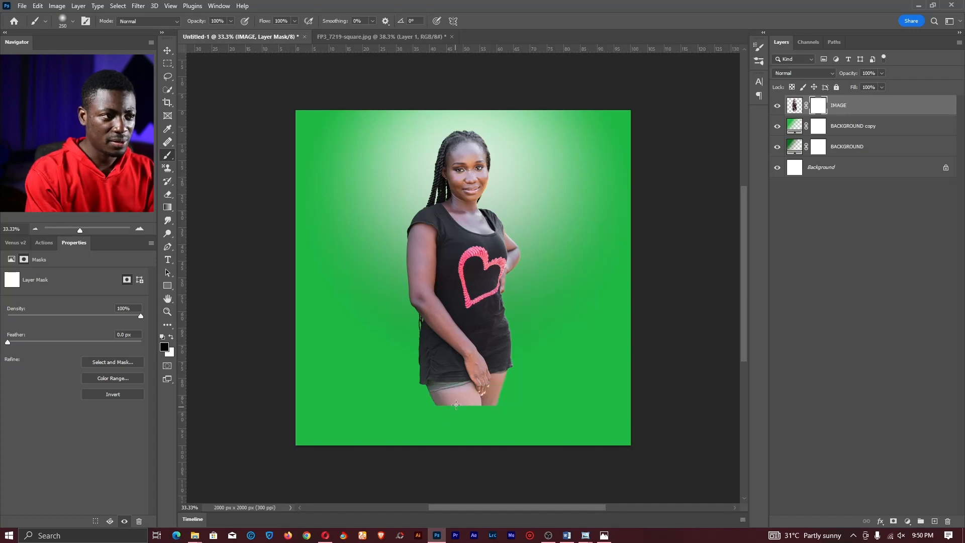
{"action": "mouse_move", "coordinate": [491, 424]}
{"action": "left_mouse_down"}
{"action": "mouse_move", "coordinate": [453, 422]}
{"action": "mouse_move", "coordinate": [540, 432]}
{"action": "left_mouse_up"}
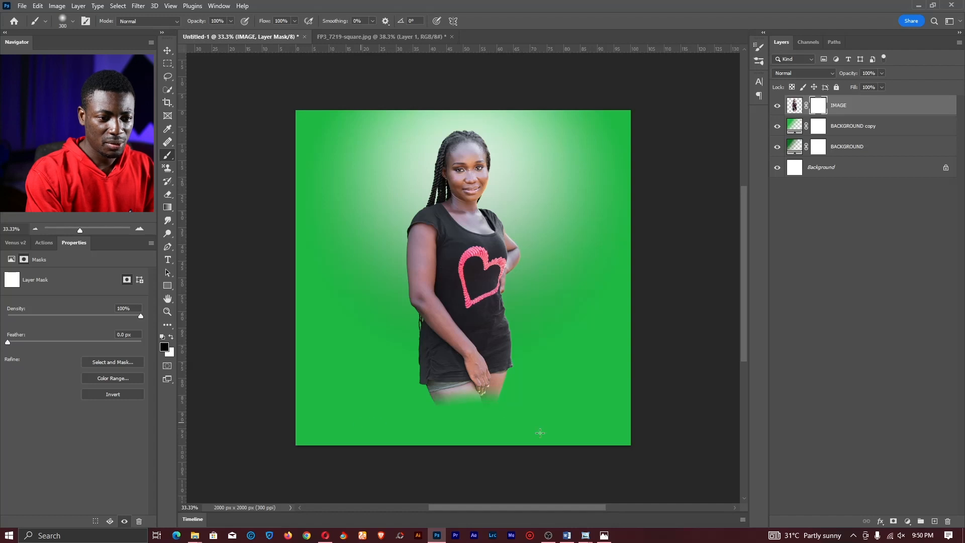
- Enlarge the brush to 500 px and paint black along the legs to fade them
{"action": "right_click", "coordinate": [419, 311]}
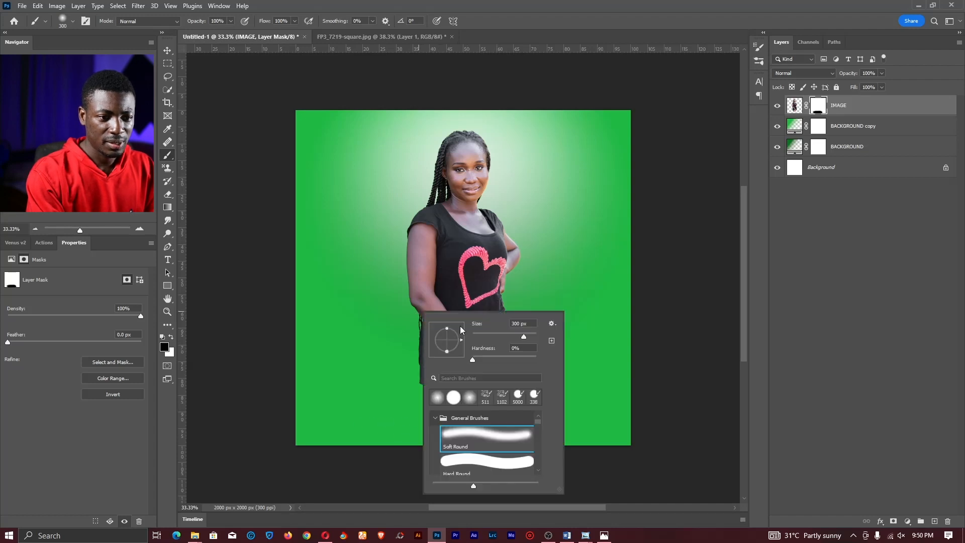
{"action": "type", "text": "500"}
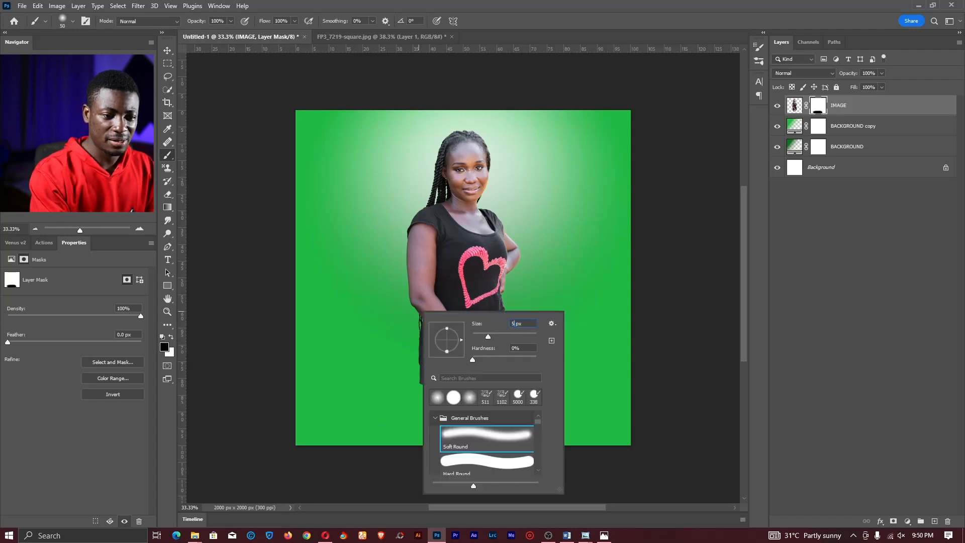
{"action": "key", "text": "Return"}
{"action": "mouse_move", "coordinate": [491, 449]}
{"action": "left_mouse_down"}
{"action": "mouse_move", "coordinate": [422, 422]}
{"action": "mouse_move", "coordinate": [343, 429]}
{"action": "left_mouse_up"}
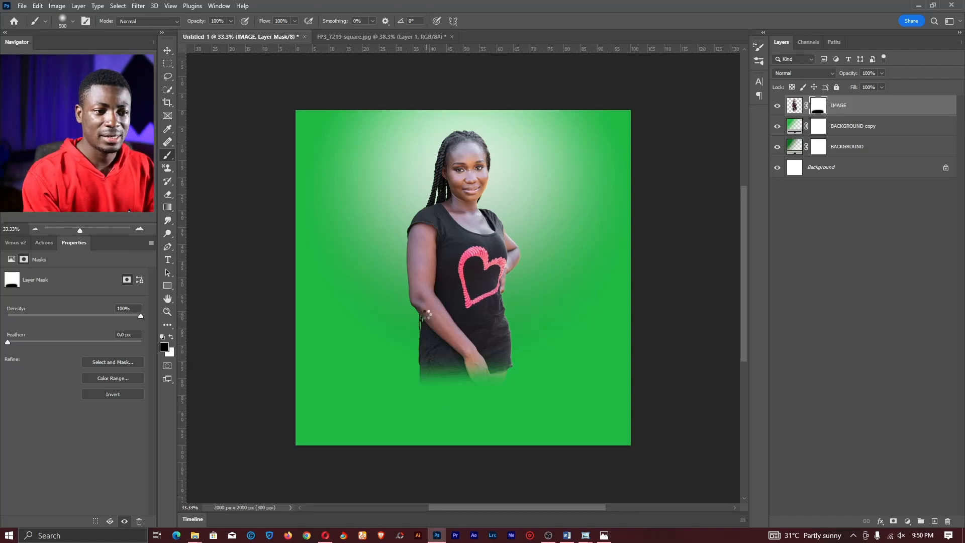
{"action": "key", "text": "t"}
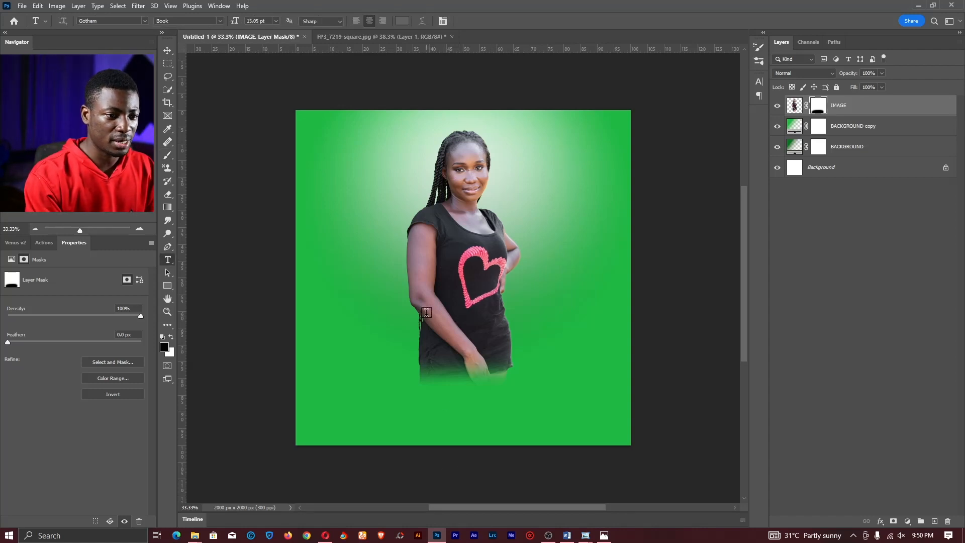
- Add a BIRTHDAY text layer over the woman's legs at 72 pt
{"action": "left_click", "coordinate": [367, 317]}
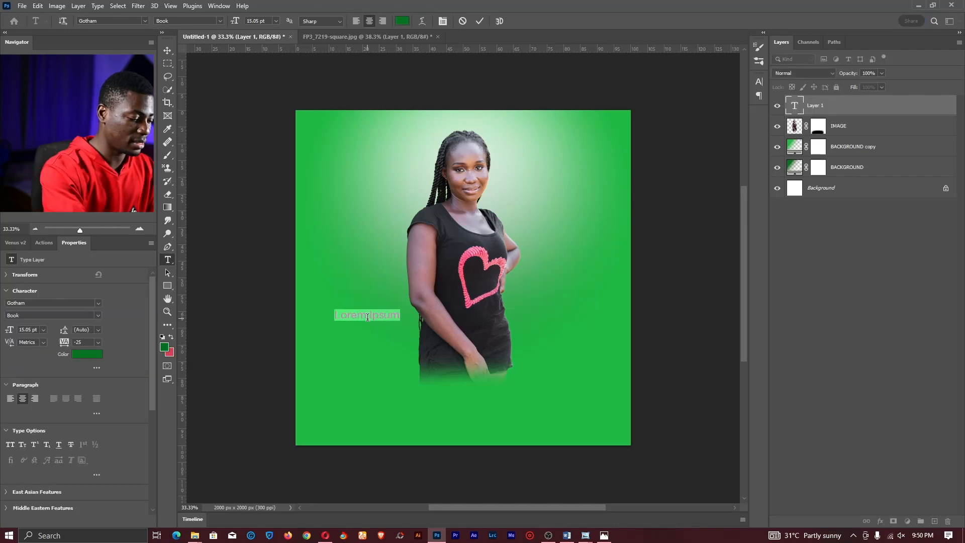
{"action": "type", "text": "BIRTHDAY"}
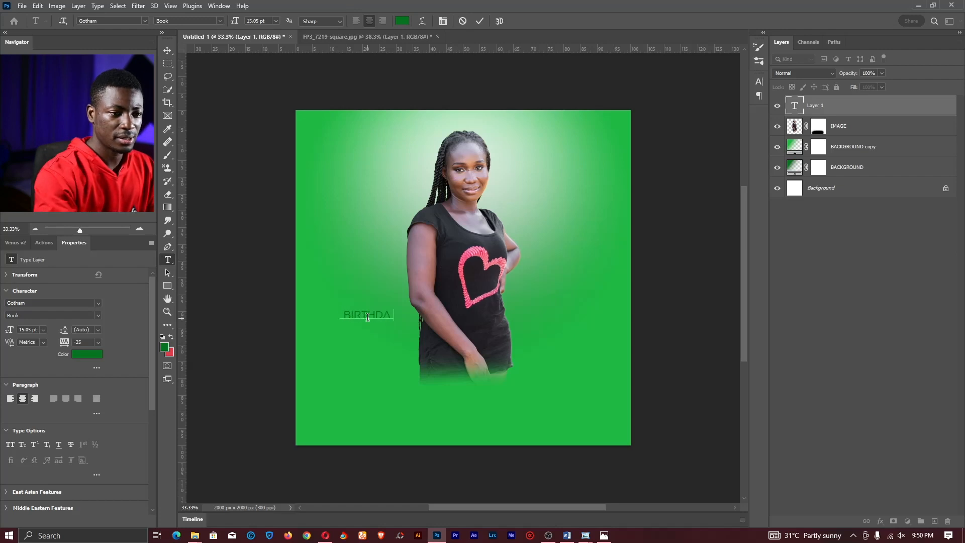
{"action": "key", "text": "ctrl+a"}
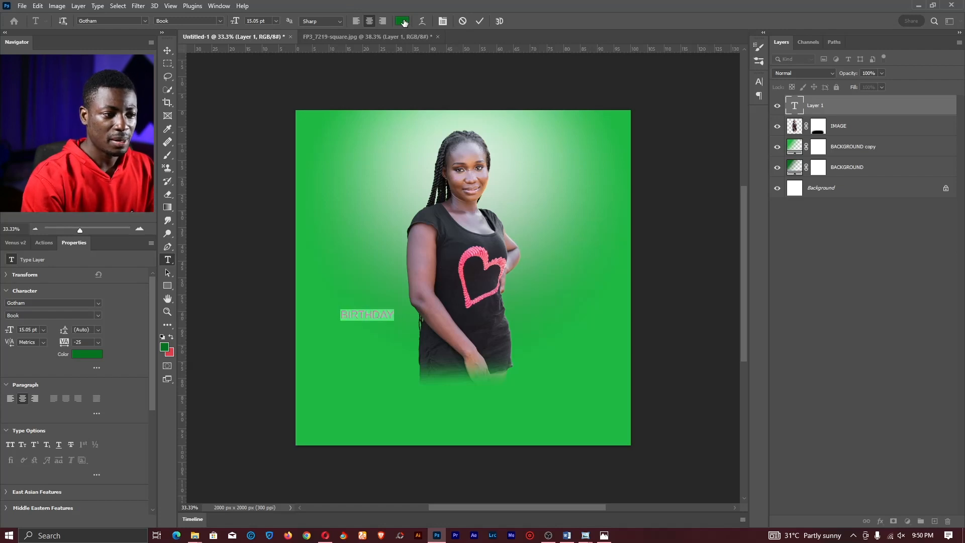
{"action": "left_click", "coordinate": [276, 20]}
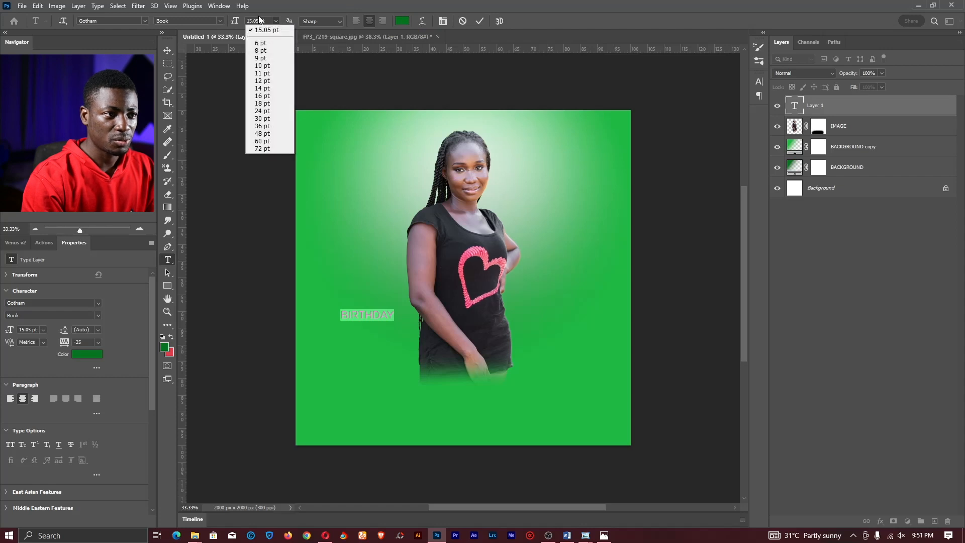
{"action": "left_click", "coordinate": [261, 148]}
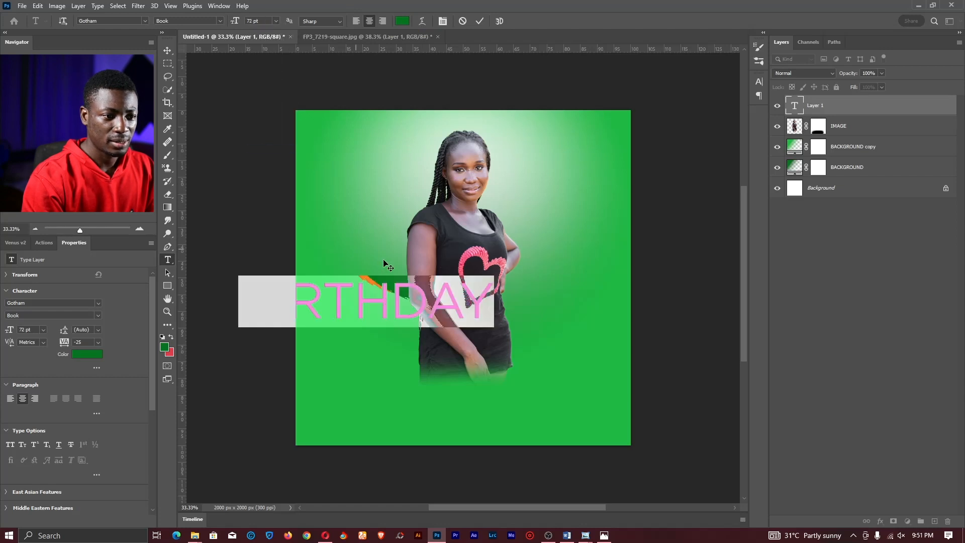
{"action": "left_click", "coordinate": [364, 304]}
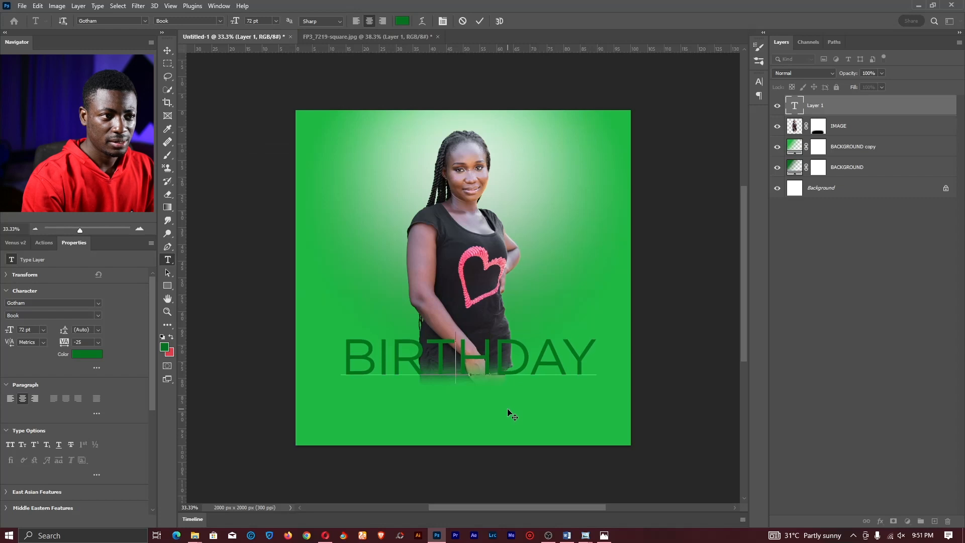
- Change BIRTHDAY's font to Montserrat Black and move it slightly lower
{"action": "key", "text": "ctrl+a"}
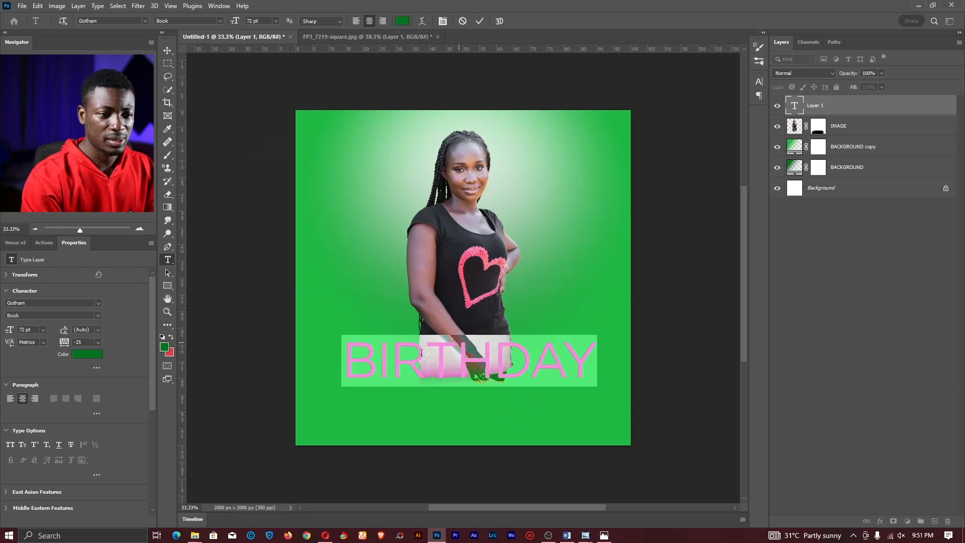
{"action": "left_click", "coordinate": [132, 18]}
{"action": "type", "text": "MONTSE"}
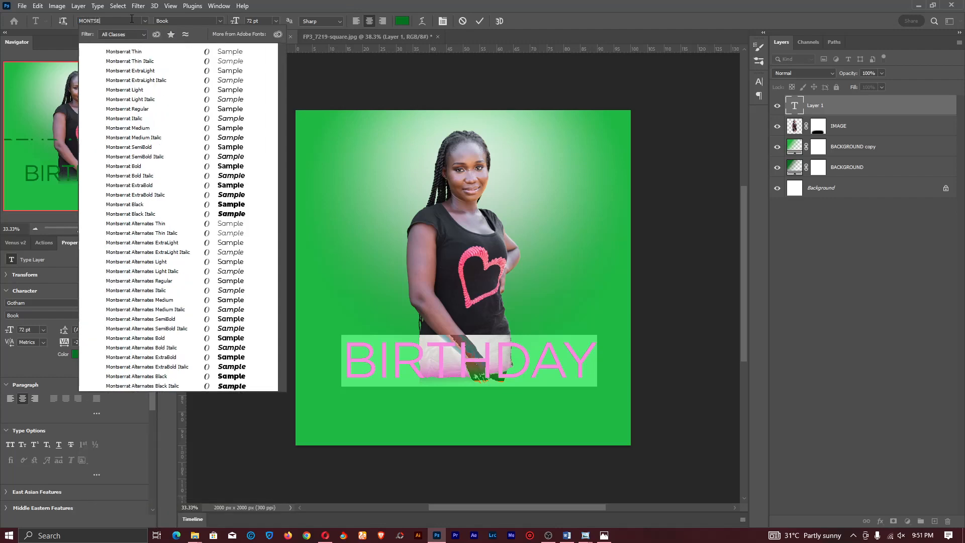
{"action": "left_click", "coordinate": [155, 205]}
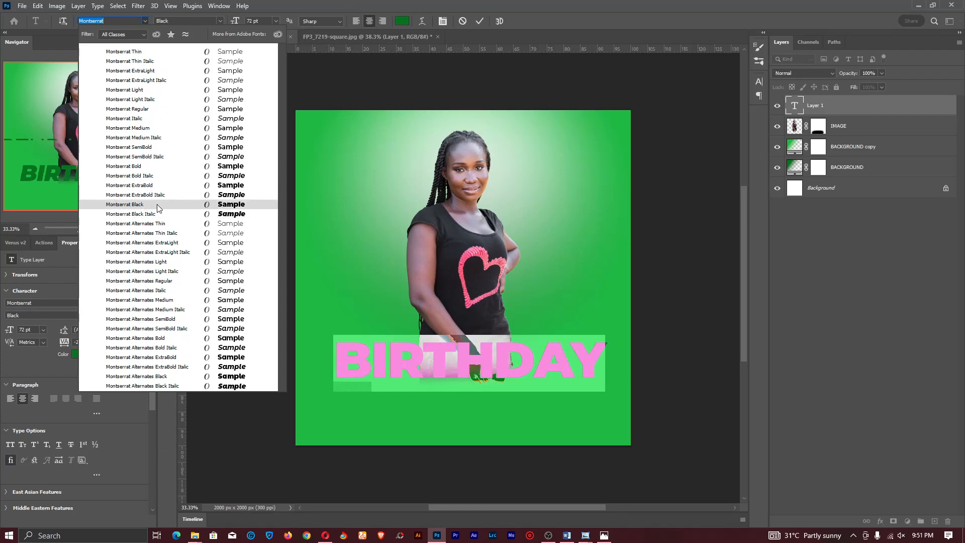
{"action": "left_click", "coordinate": [157, 204]}
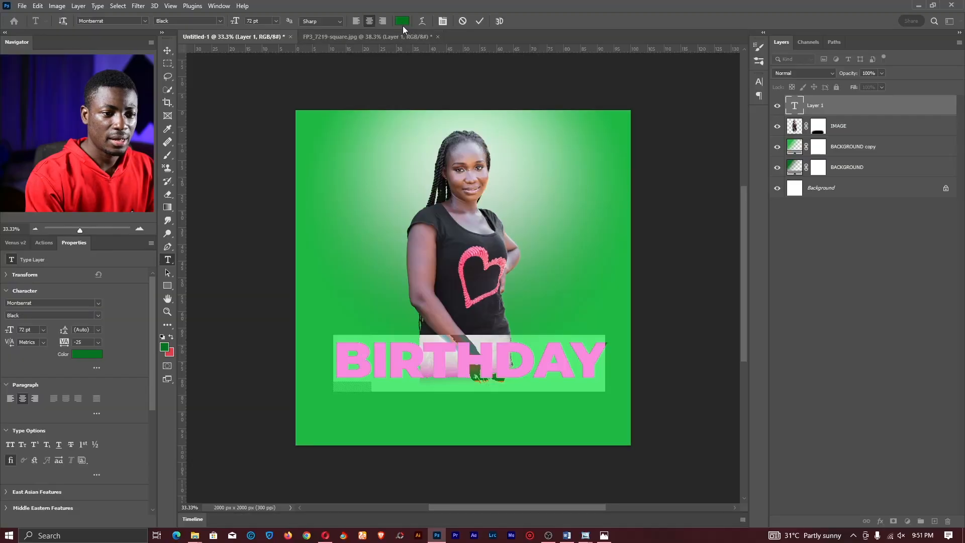
{"action": "left_click", "coordinate": [473, 354]}
{"action": "left_click_drag", "start_coordinate": [482, 394], "coordinate": [483, 401]}
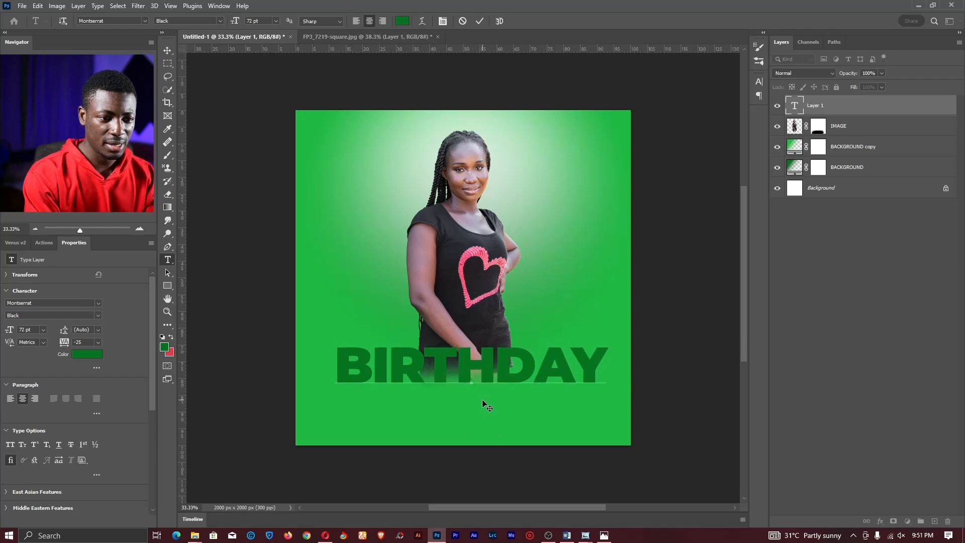
{"action": "left_click_drag", "start_coordinate": [611, 363], "coordinate": [275, 360]}
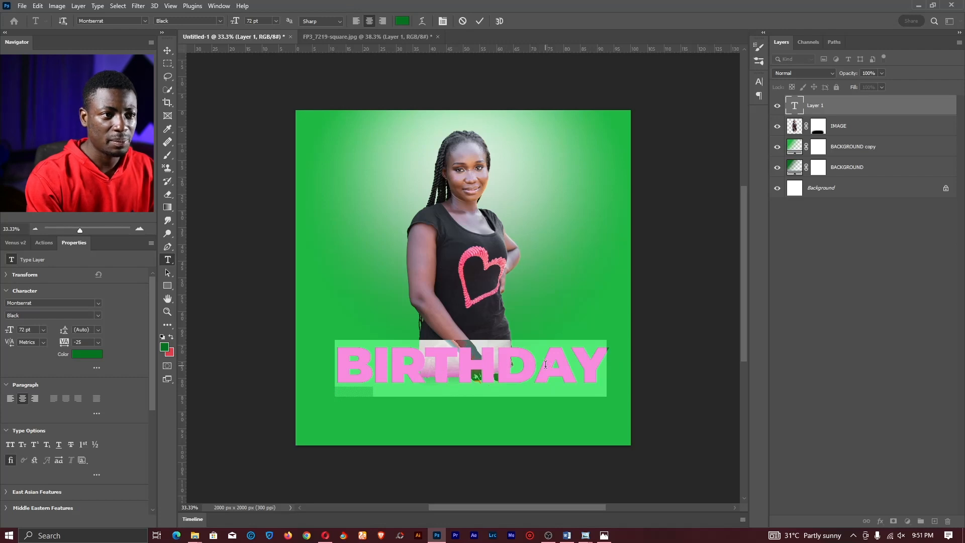
- Try tracking values of -100, 0 and 100 on BIRTHDAY, settling on -50
{"action": "left_click", "coordinate": [760, 81]}
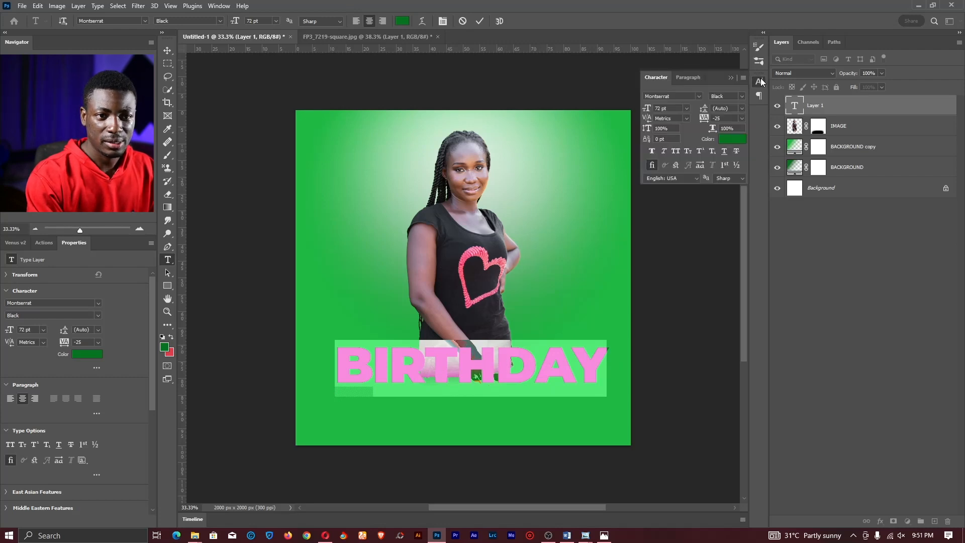
{"action": "left_click", "coordinate": [213, 6]}
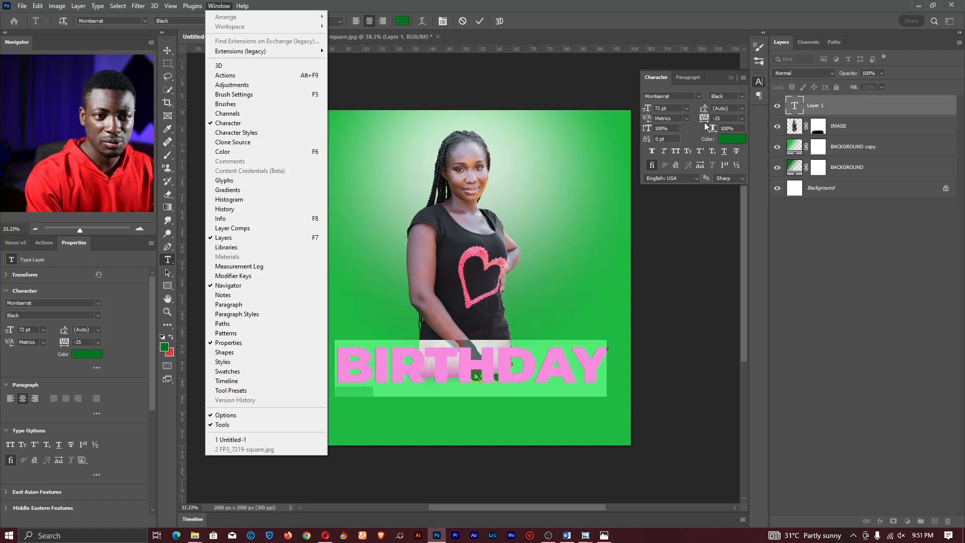
{"action": "left_click", "coordinate": [740, 118]}
{"action": "left_click", "coordinate": [740, 119]}
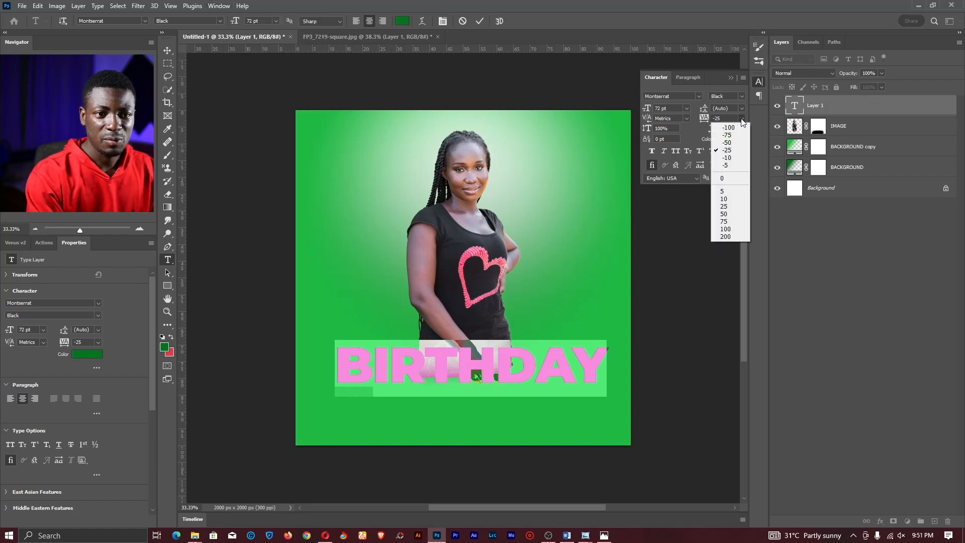
{"action": "left_click", "coordinate": [740, 127]}
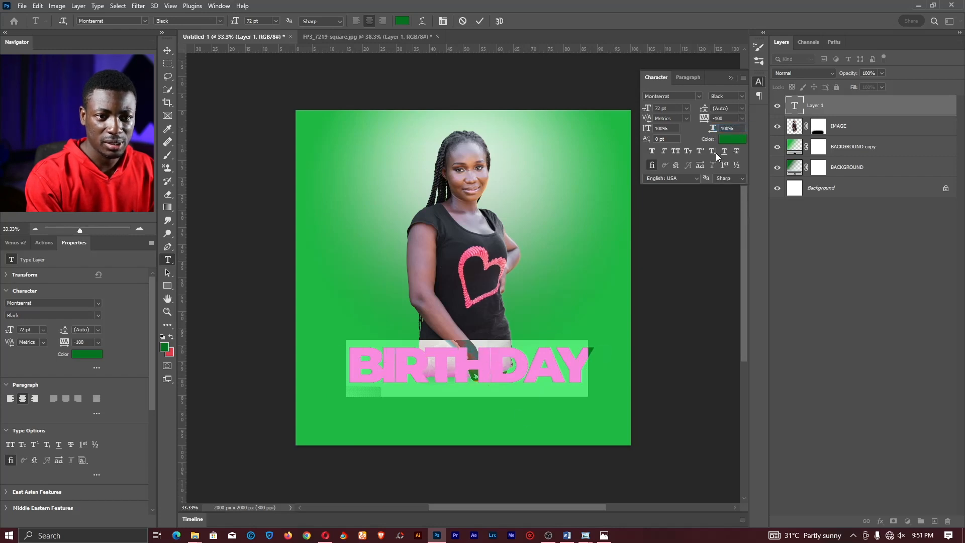
{"action": "left_click", "coordinate": [740, 117]}
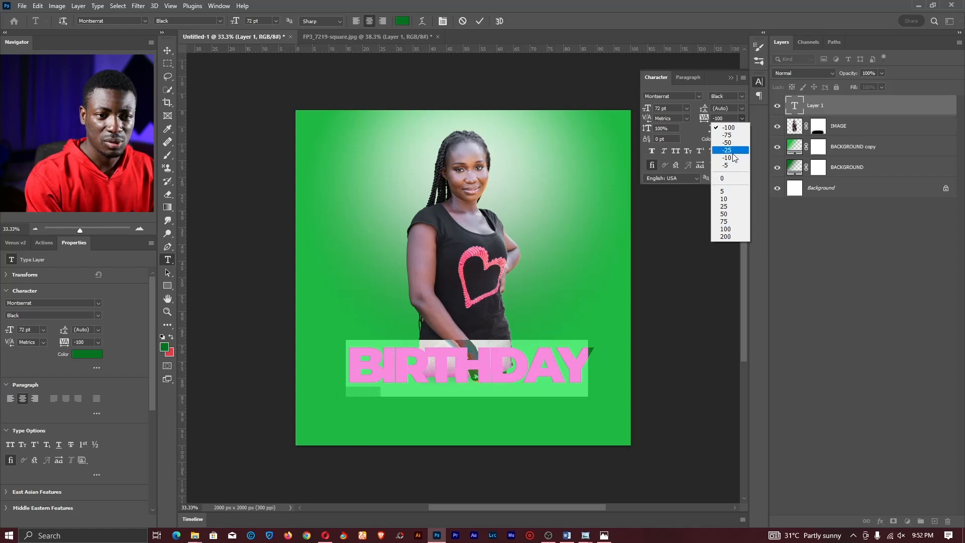
{"action": "left_click", "coordinate": [727, 178]}
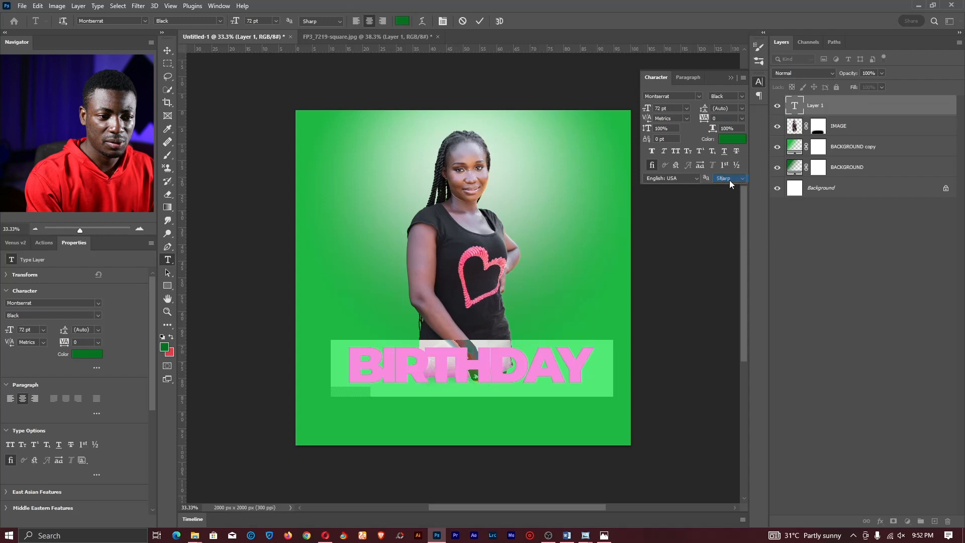
{"action": "left_click", "coordinate": [741, 118]}
{"action": "left_click", "coordinate": [726, 229]}
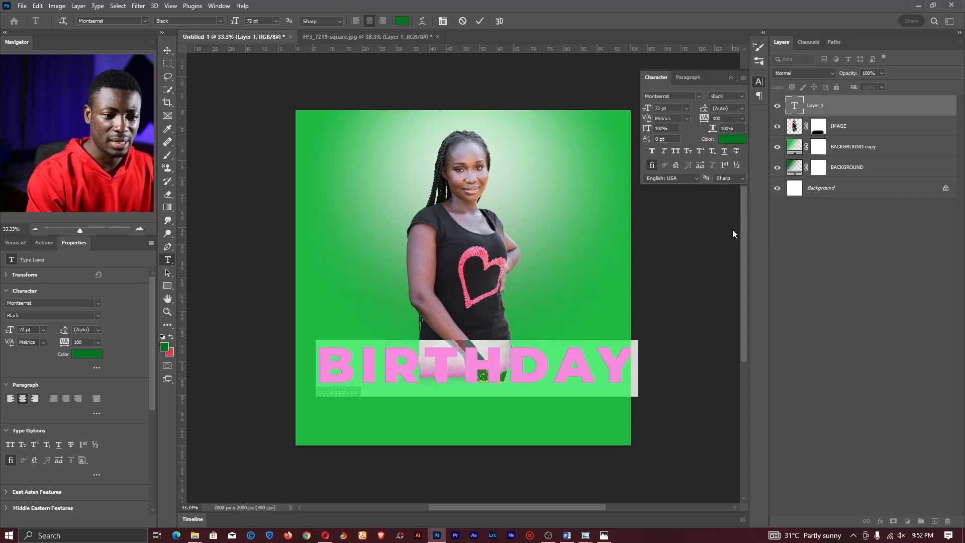
{"action": "left_click", "coordinate": [742, 118]}
{"action": "left_click", "coordinate": [727, 143]}
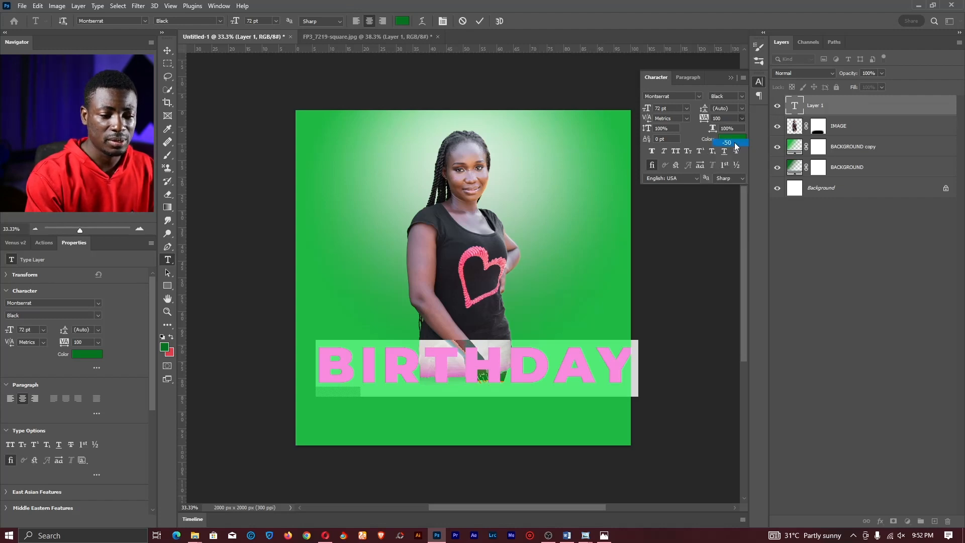
{"action": "left_click", "coordinate": [498, 372]}
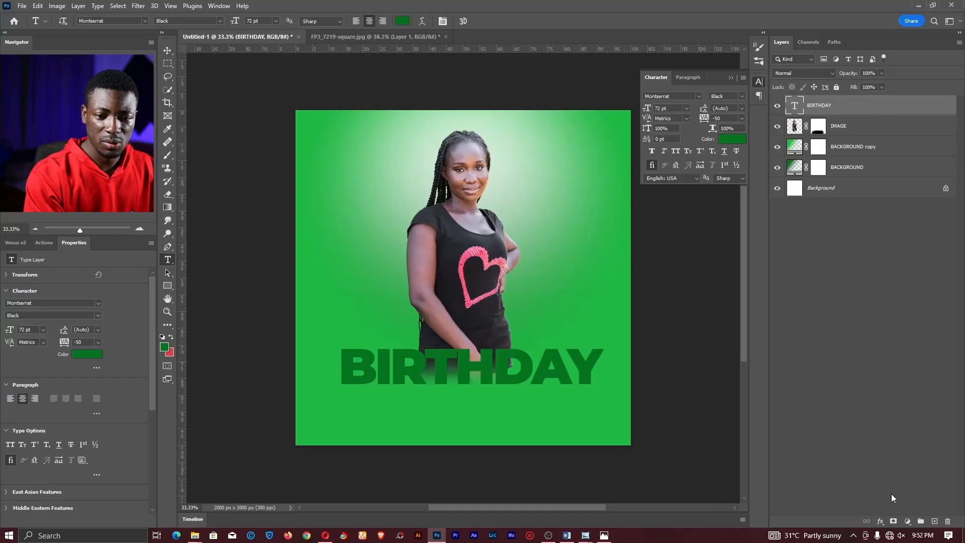
- Add a 20 px white outside Stroke at 100% opacity to the BIRTHDAY layer
{"action": "left_click", "coordinate": [883, 523]}
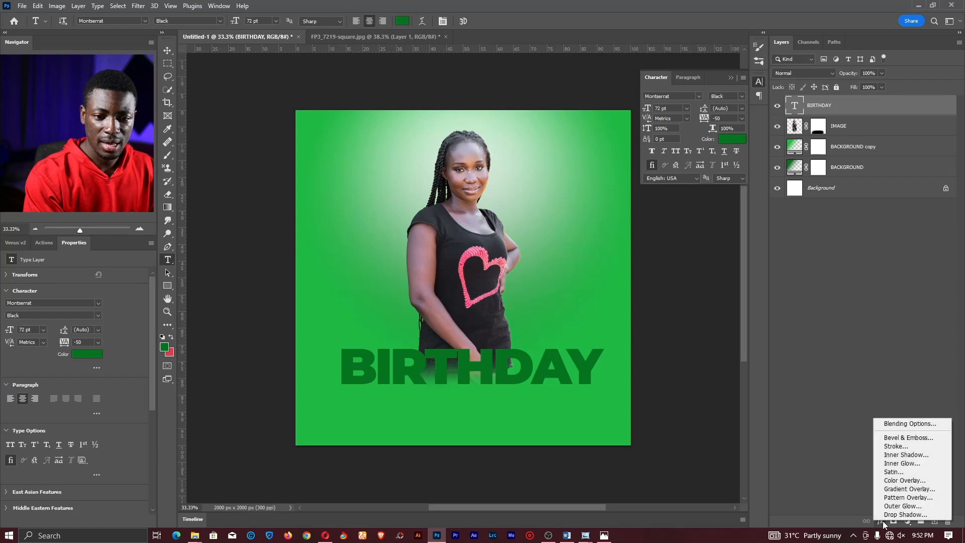
{"action": "left_click", "coordinate": [895, 446]}
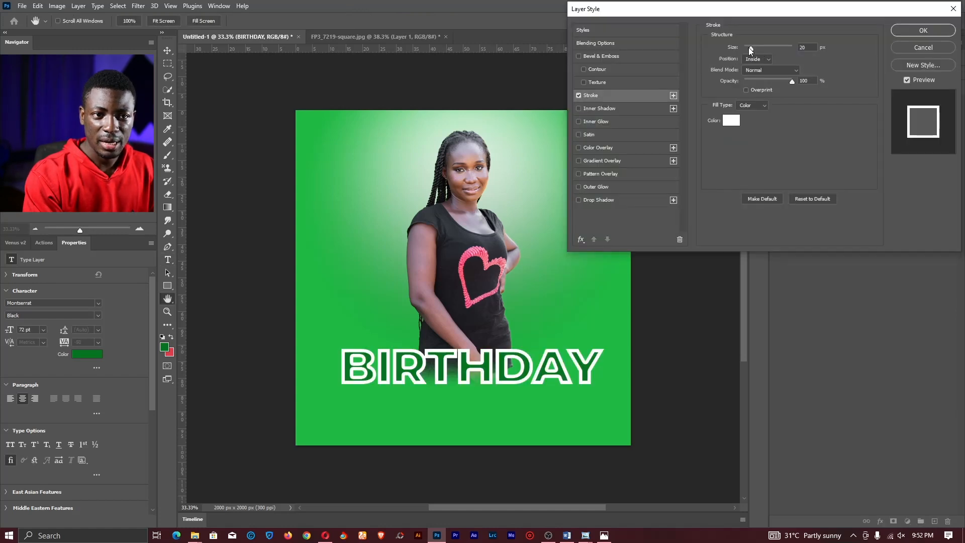
{"action": "left_click_drag", "start_coordinate": [751, 48], "coordinate": [747, 47]}
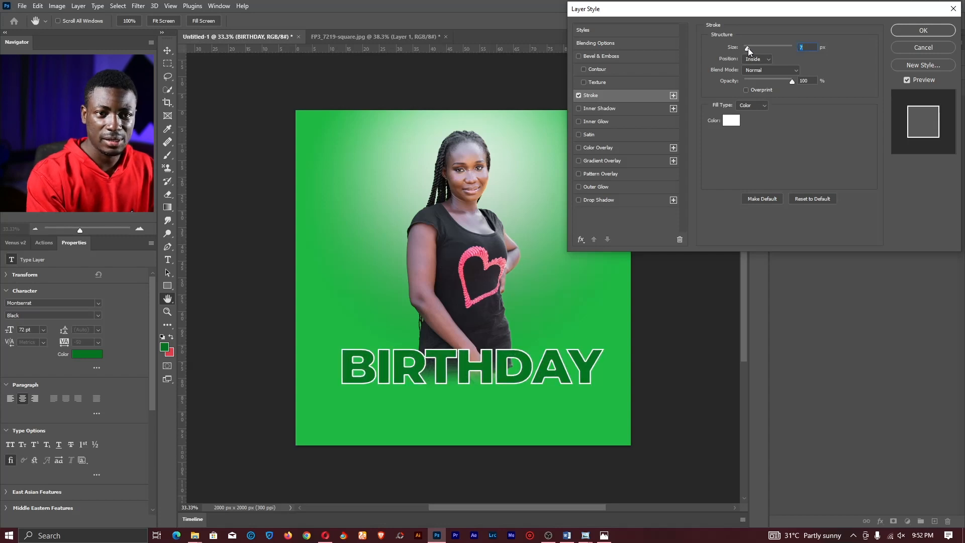
{"action": "type", "text": "5"}
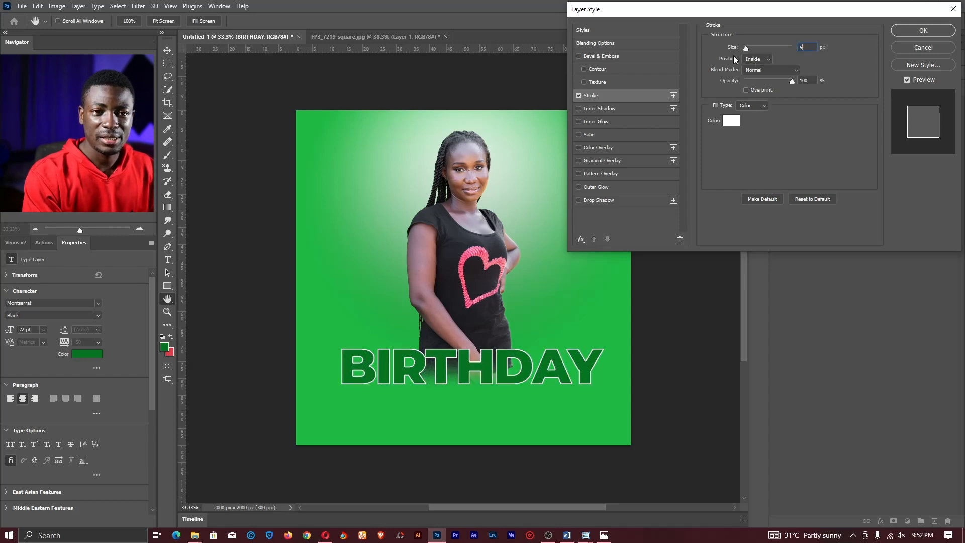
{"action": "left_click", "coordinate": [759, 58]}
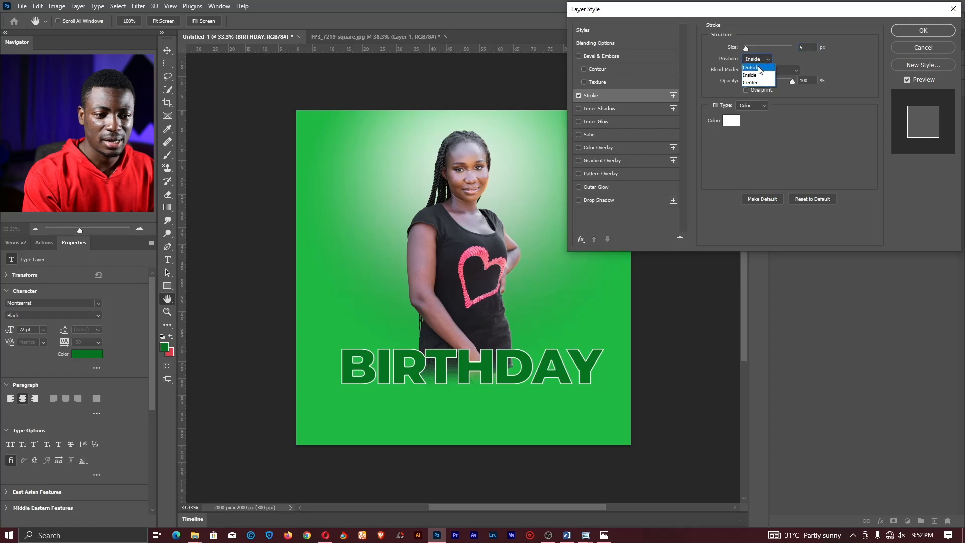
{"action": "left_click", "coordinate": [753, 67]}
{"action": "left_click_drag", "start_coordinate": [748, 47], "coordinate": [752, 46]}
{"action": "double_click", "coordinate": [804, 47]}
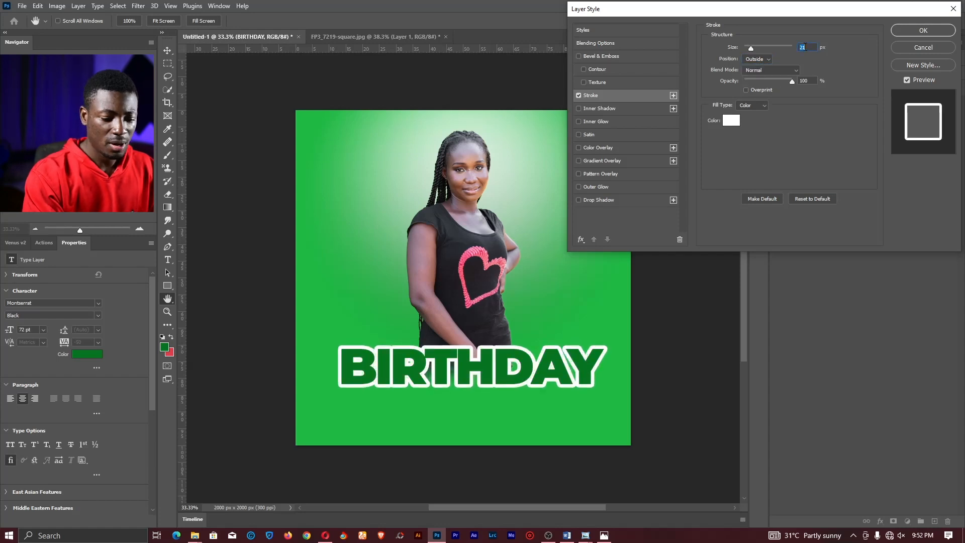
{"action": "type", "text": "20"}
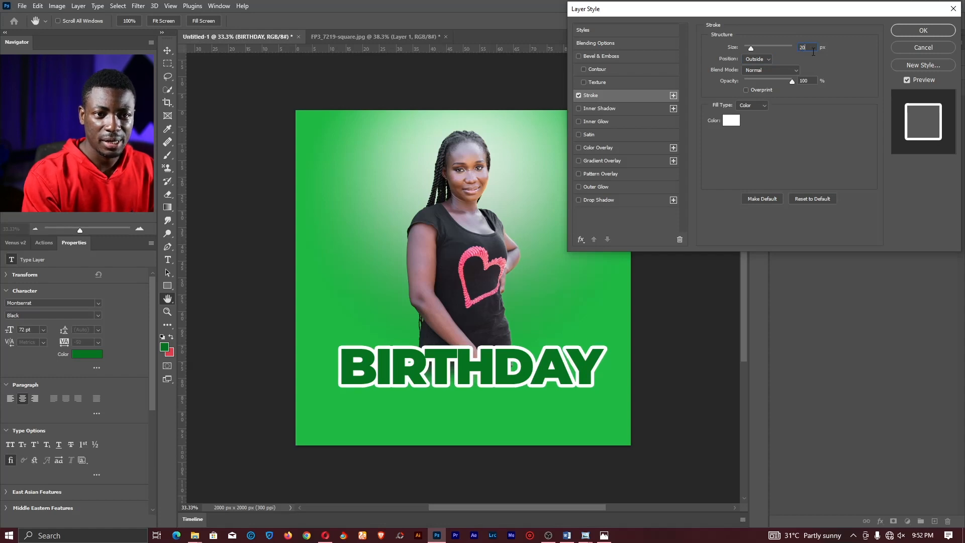
{"action": "mouse_move", "coordinate": [778, 80]}
{"action": "left_mouse_down"}
{"action": "mouse_move", "coordinate": [752, 80]}
{"action": "mouse_move", "coordinate": [788, 80]}
{"action": "mouse_move", "coordinate": [723, 80]}
{"action": "mouse_move", "coordinate": [813, 84]}
{"action": "left_mouse_up"}
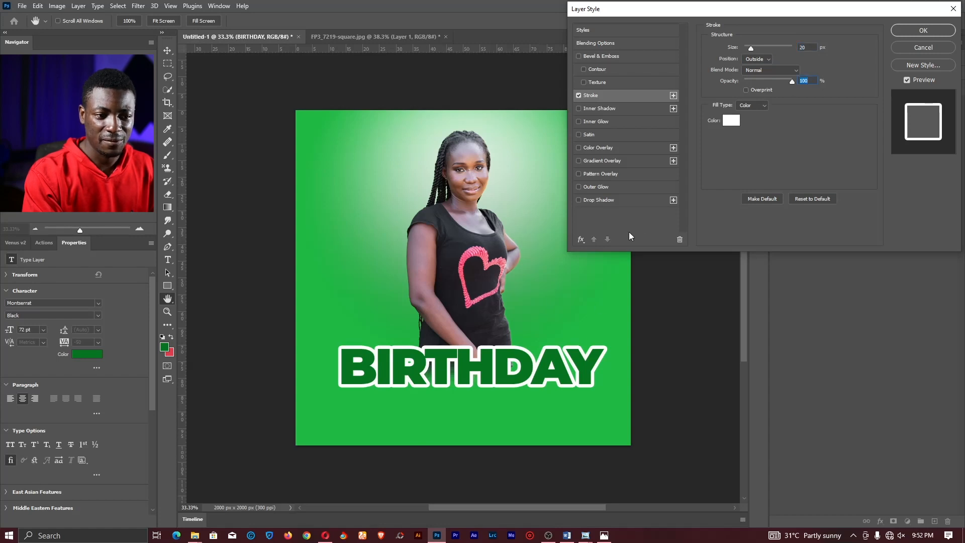
{"action": "left_click", "coordinate": [923, 28]}
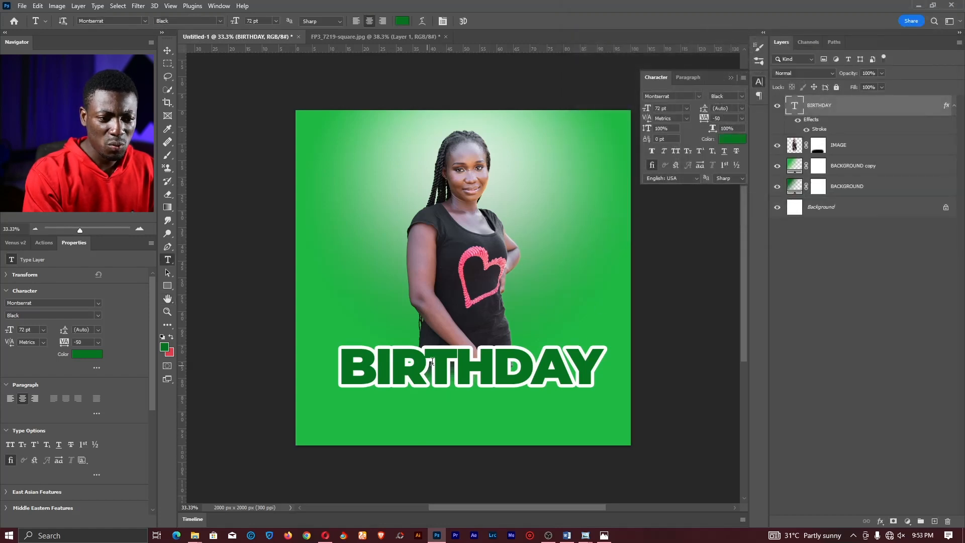
- Tighten BIRTHDAY's tracking to -75, commit it, and bring the Opera browser forward
{"action": "double_click", "coordinate": [454, 367]}
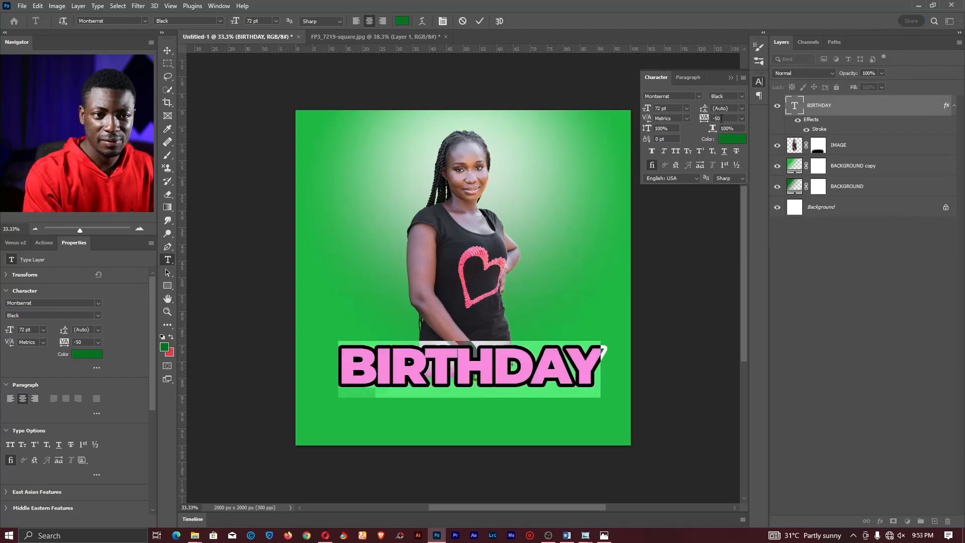
{"action": "left_click", "coordinate": [741, 118]}
{"action": "left_click", "coordinate": [733, 134]}
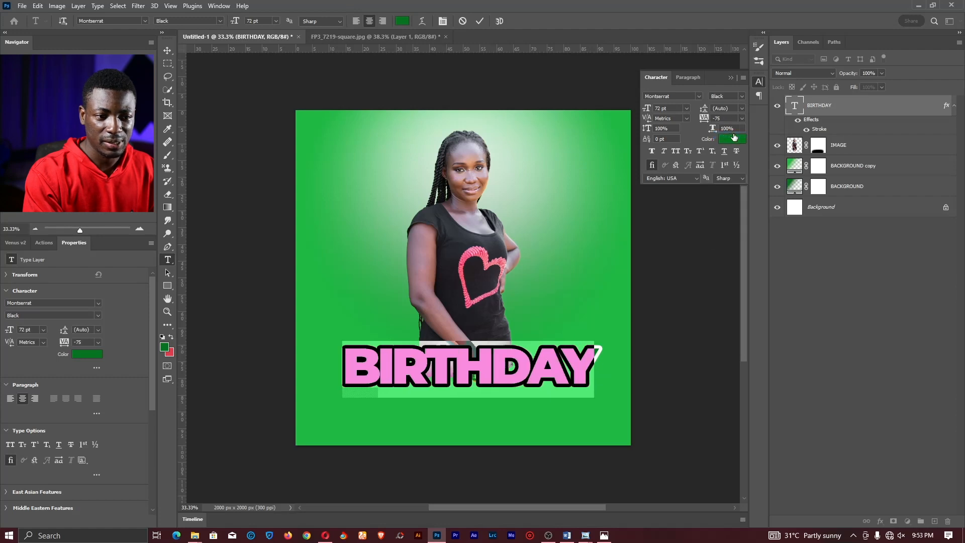
{"action": "left_click", "coordinate": [480, 21]}
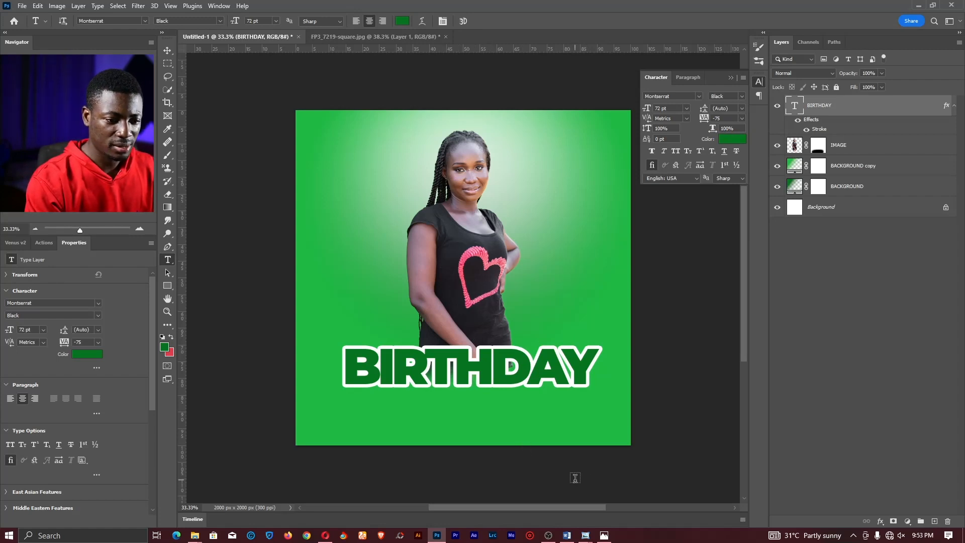
{"action": "left_click", "coordinate": [325, 535]}
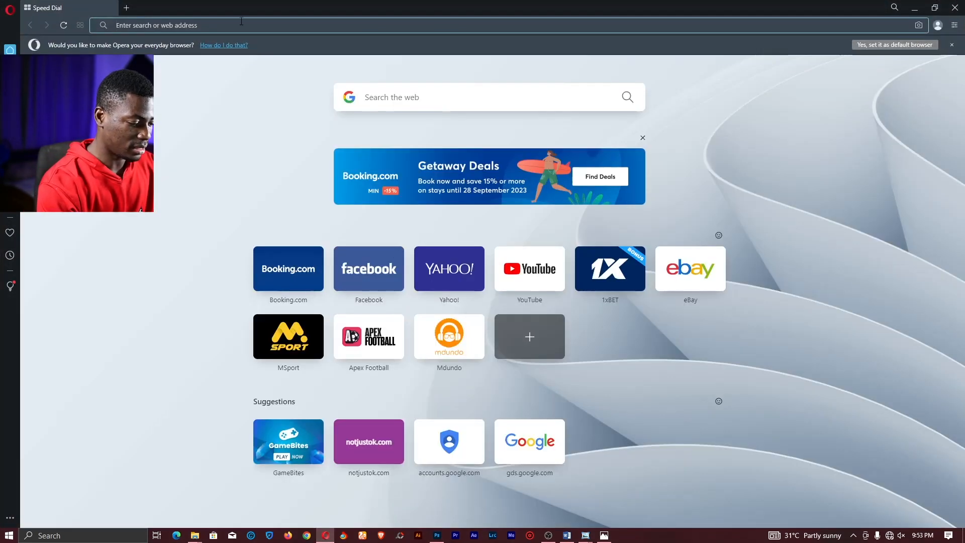
- Search 'SUNFLOWER PNG', copy the first sunflower bouquet image, and return to Photoshop
{"action": "type", "text": "SUNFLOW"}
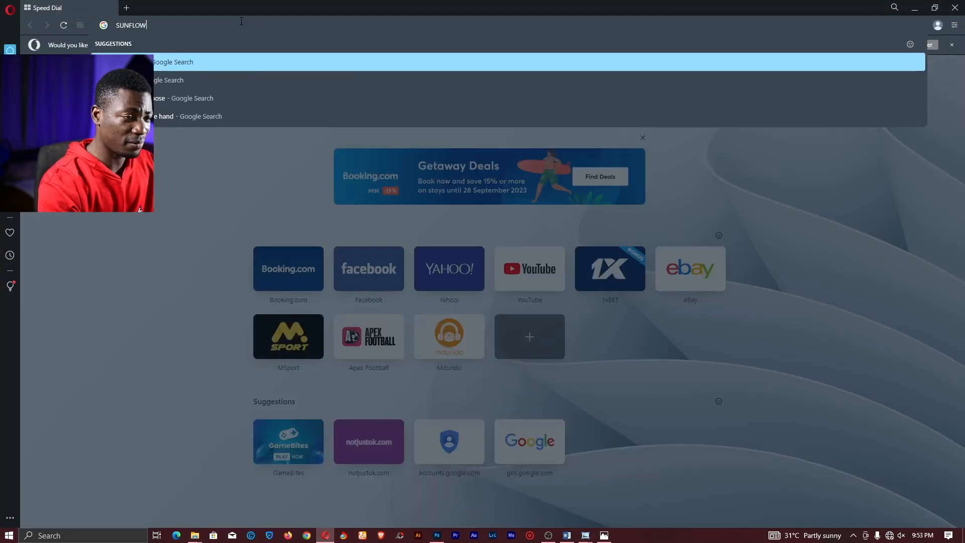
{"action": "type", "text": "ER PNG"}
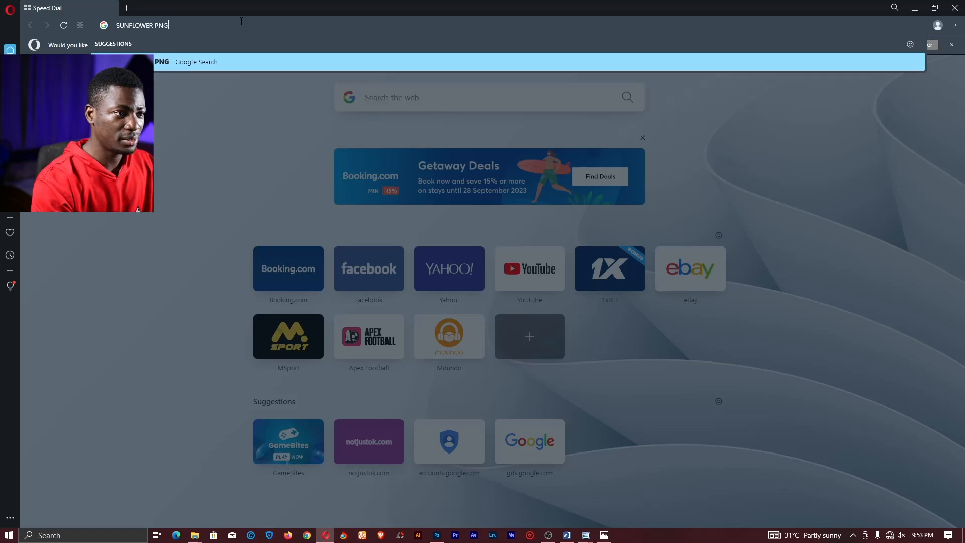
{"action": "key", "text": "Return"}
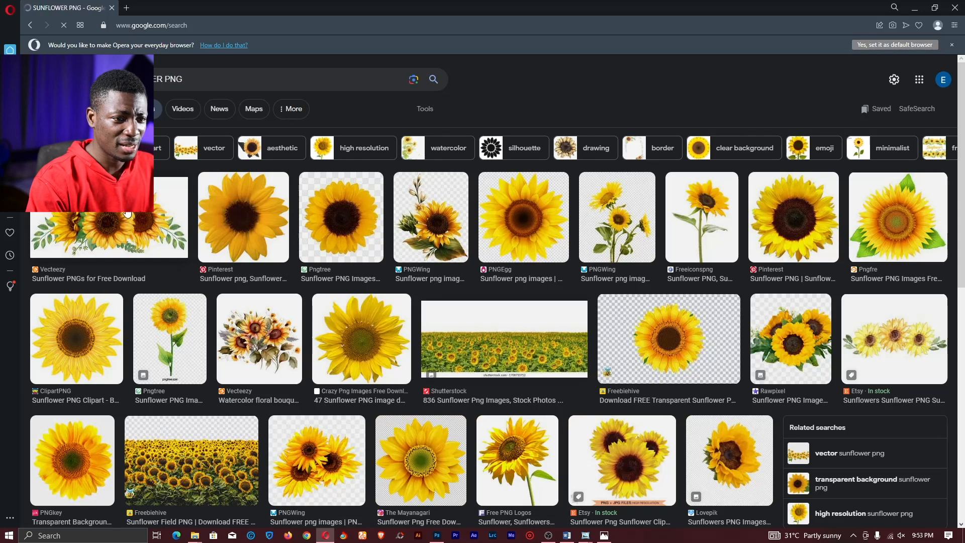
{"action": "left_click", "coordinate": [124, 214]}
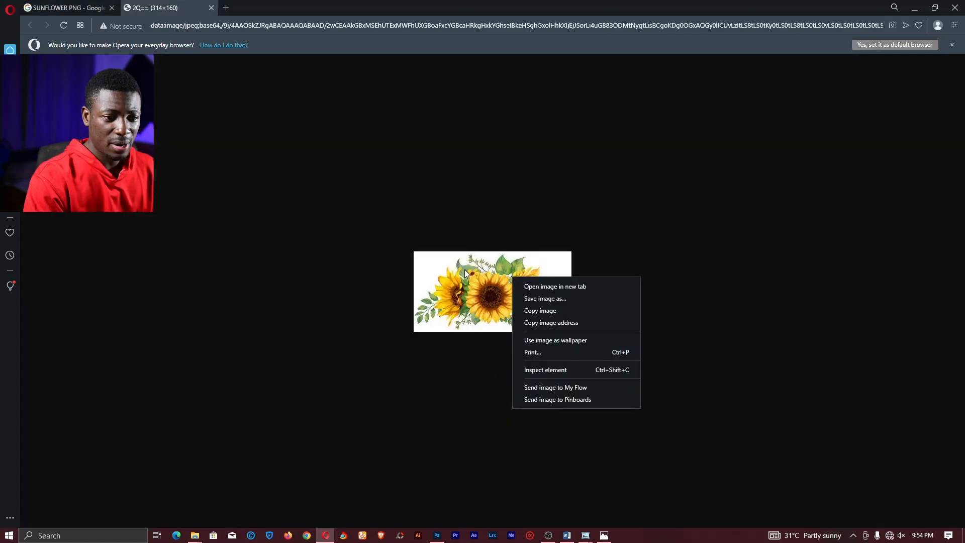
{"action": "right_click", "coordinate": [465, 270]}
{"action": "left_click", "coordinate": [500, 304]}
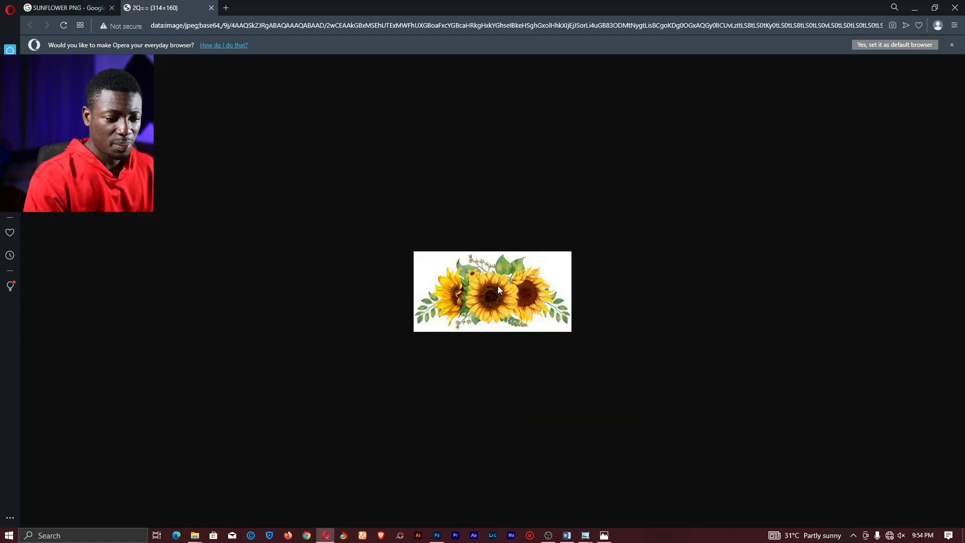
{"action": "left_click", "coordinate": [436, 535]}
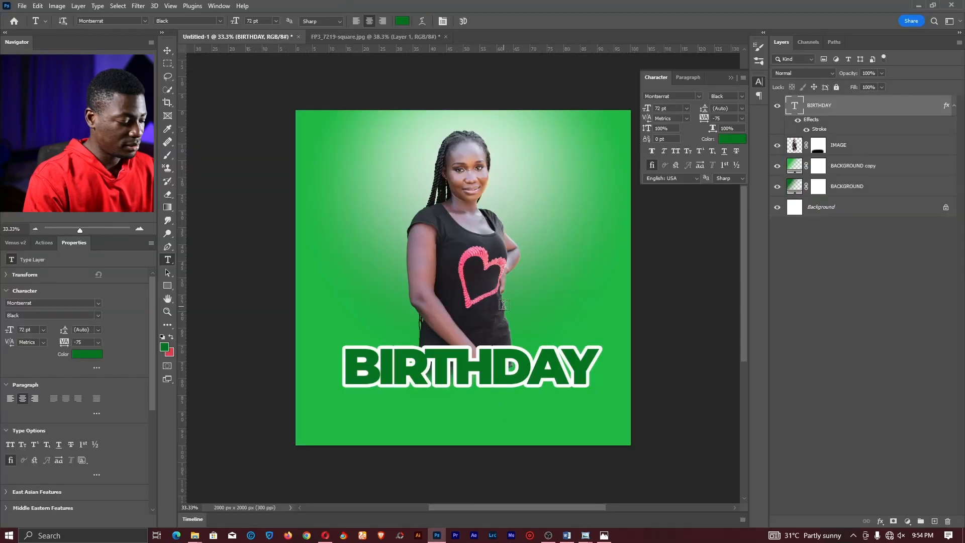
- Paste the copied sunflower image into the flyer and zoom in on it
{"action": "key", "text": "ctrl+v"}
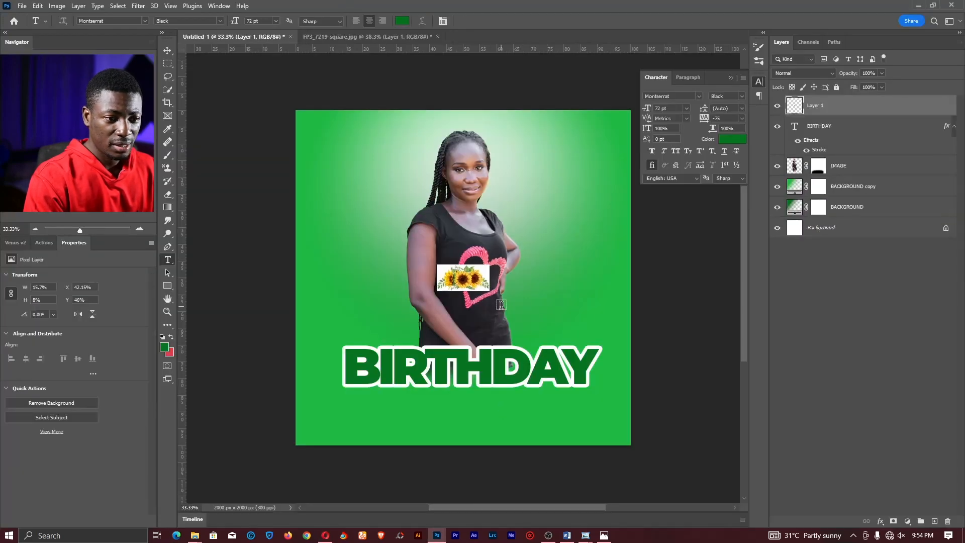
{"action": "key", "text": "v"}
{"action": "key", "text": "z"}
{"action": "left_click_drag", "start_coordinate": [466, 286], "coordinate": [533, 281]}
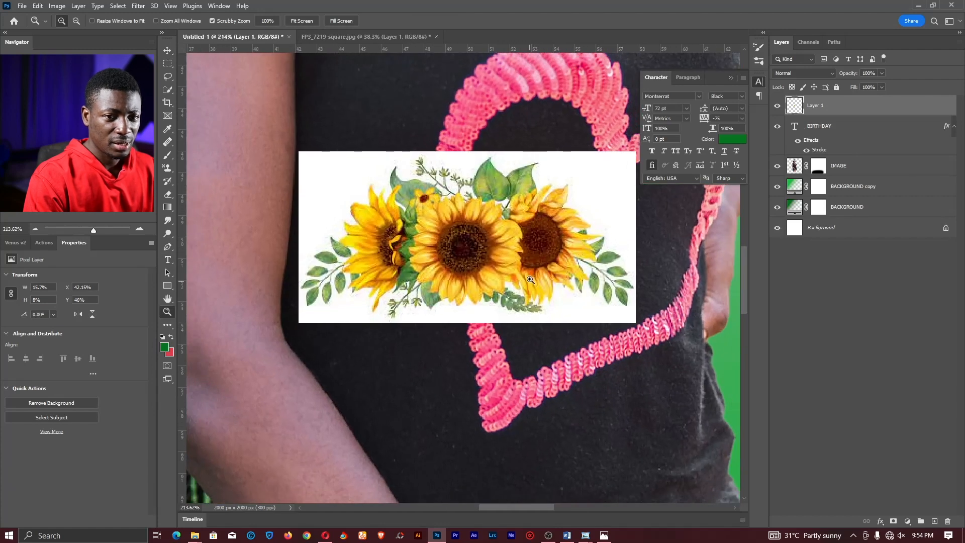
- Delete the sunflowers' white background and leftover white patches using the Magic Wand
{"action": "key", "text": "w"}
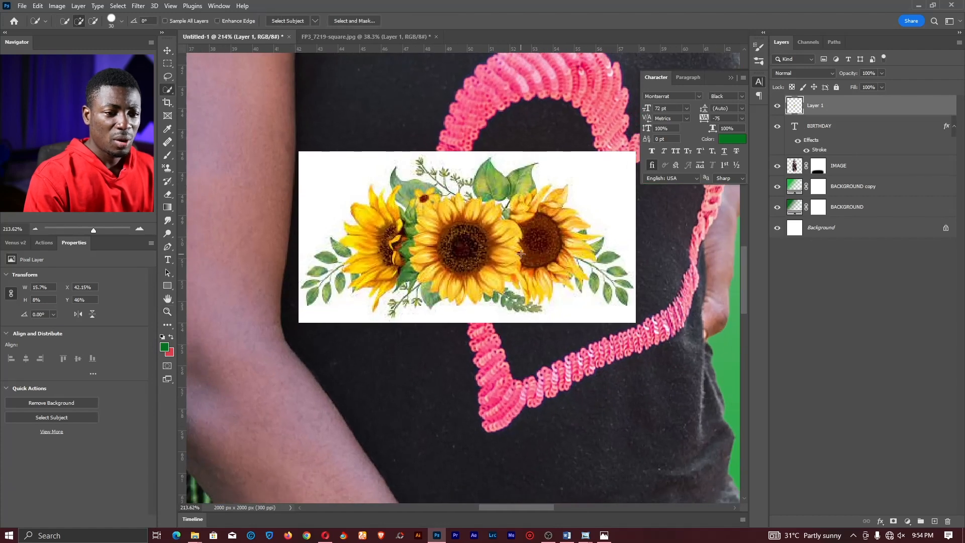
{"action": "left_click", "coordinate": [954, 126]}
{"action": "right_click", "coordinate": [172, 89]}
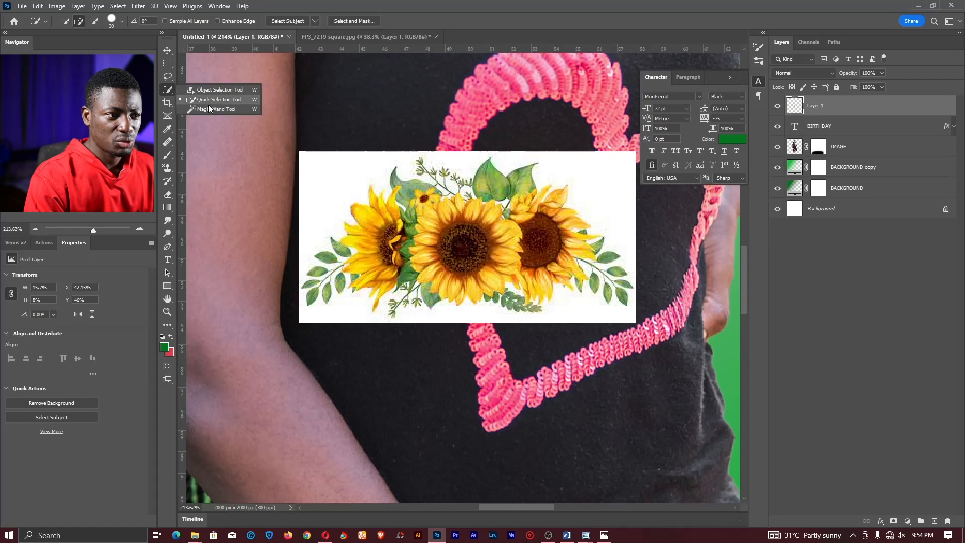
{"action": "left_click", "coordinate": [208, 106]}
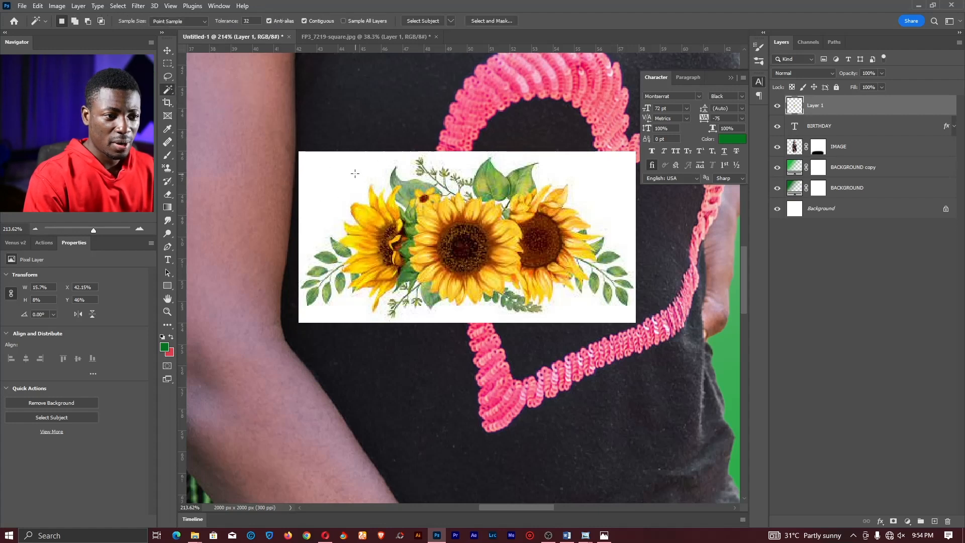
{"action": "left_click", "coordinate": [321, 176]}
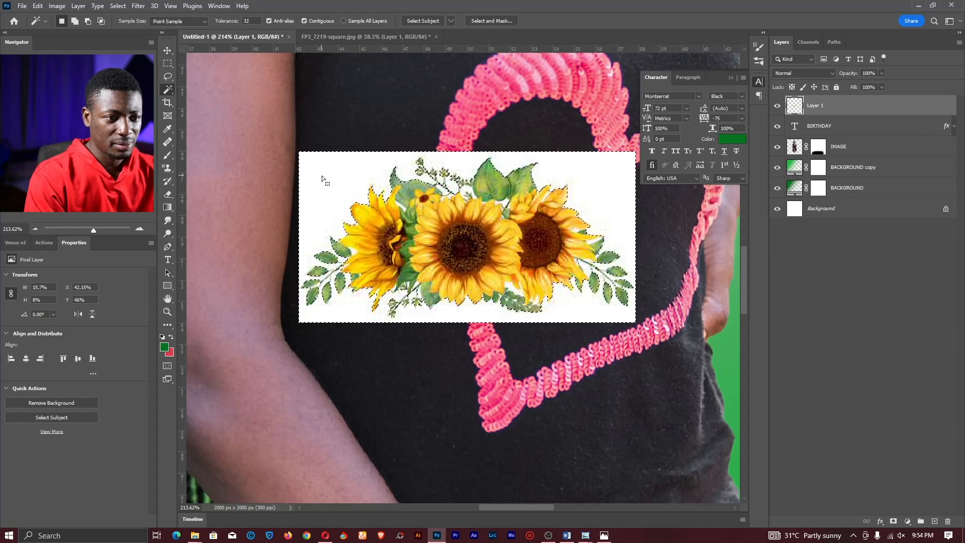
{"action": "key", "text": "Delete"}
{"action": "key", "text": "ctrl+d"}
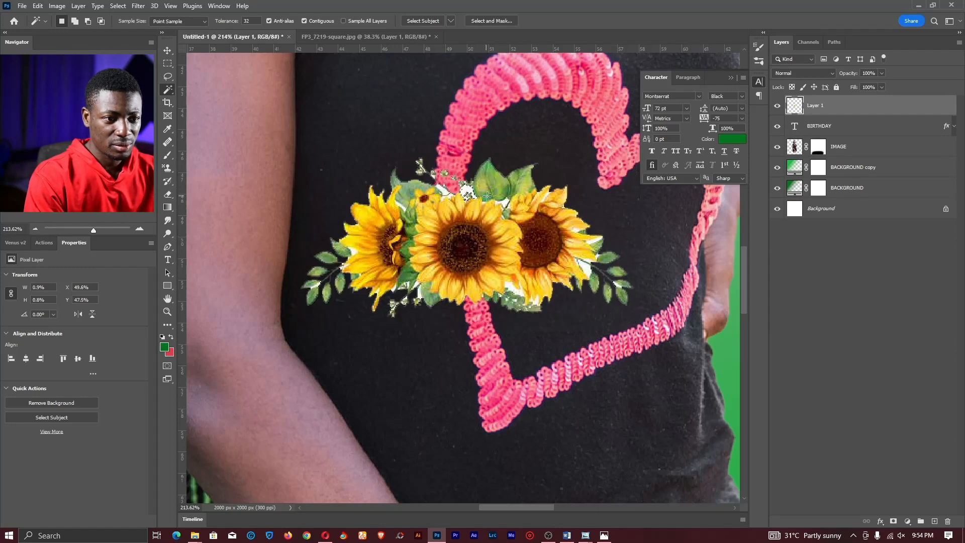
{"action": "left_click", "coordinate": [504, 202]}
{"action": "key", "text": "Delete"}
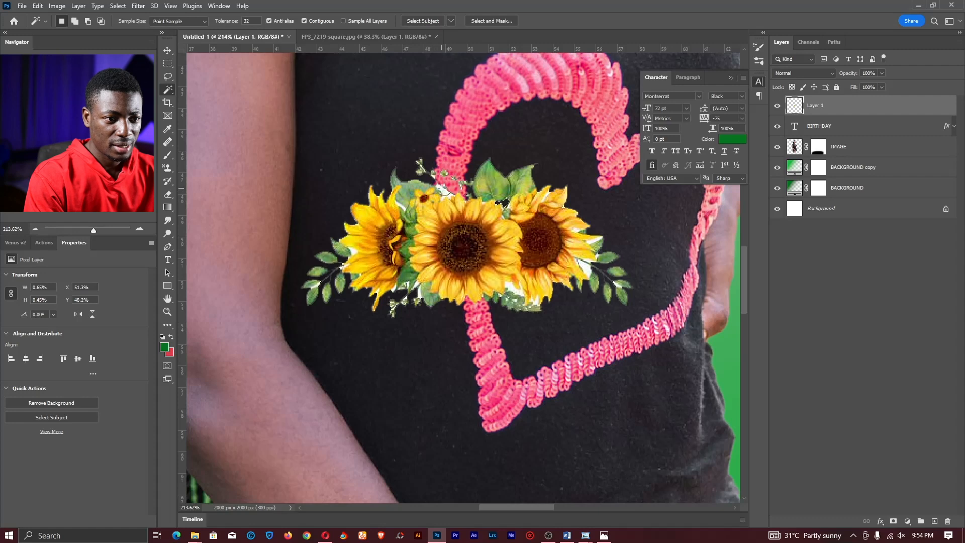
{"action": "left_click", "coordinate": [441, 188]}
{"action": "key", "text": "Delete"}
{"action": "left_click", "coordinate": [449, 196]}
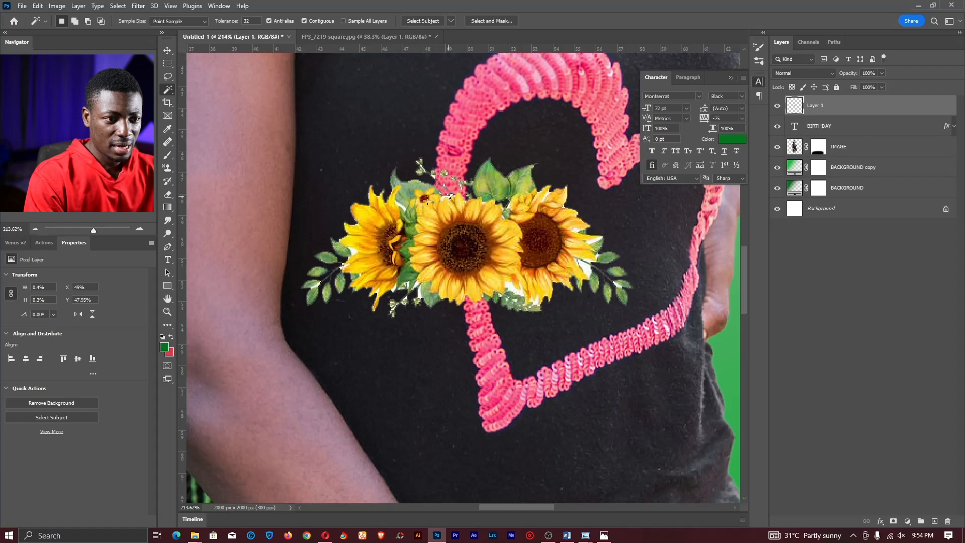
{"action": "key", "text": "ctrl+d"}
- Move the sunflower layer down to rest just above the BIRTHDAY title
{"action": "key", "text": "z"}
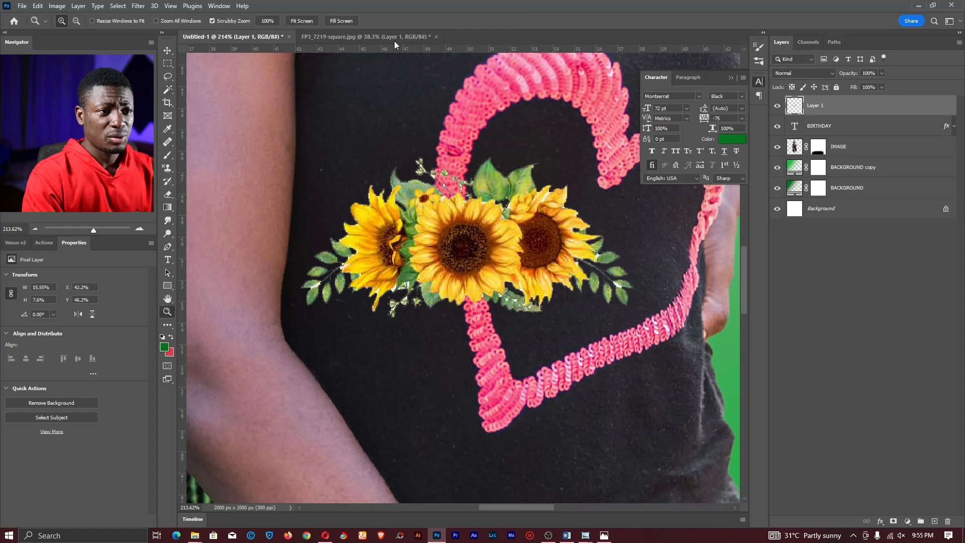
{"action": "left_click", "coordinate": [313, 20]}
{"action": "key", "text": "v"}
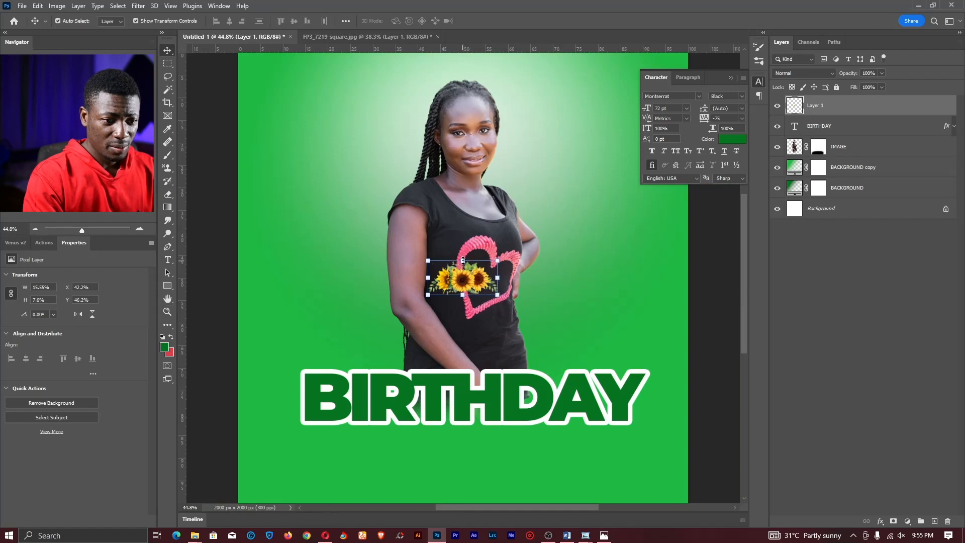
{"action": "left_click_drag", "start_coordinate": [463, 279], "coordinate": [462, 360]}
{"action": "key", "text": "Return"}
{"action": "key", "text": "z"}
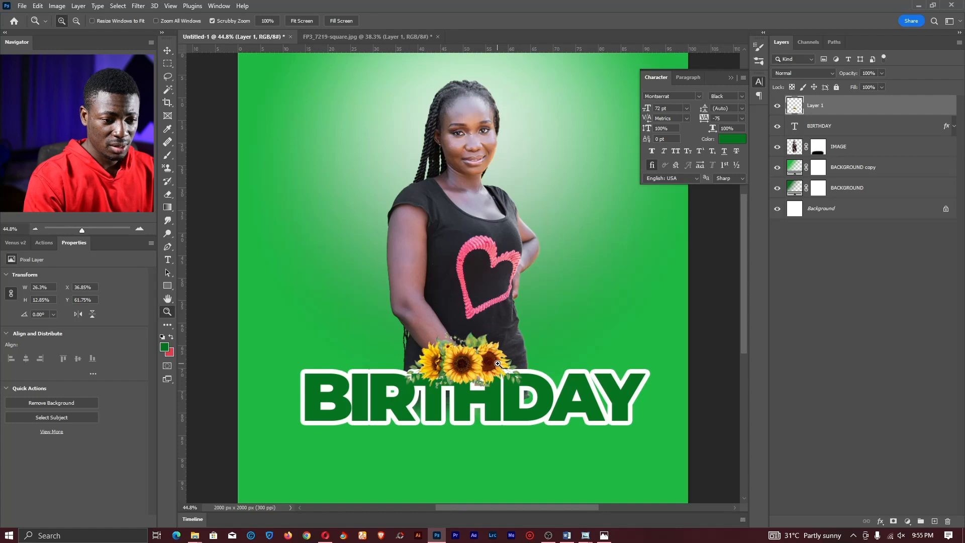
{"action": "left_click_drag", "start_coordinate": [505, 358], "coordinate": [493, 359]}
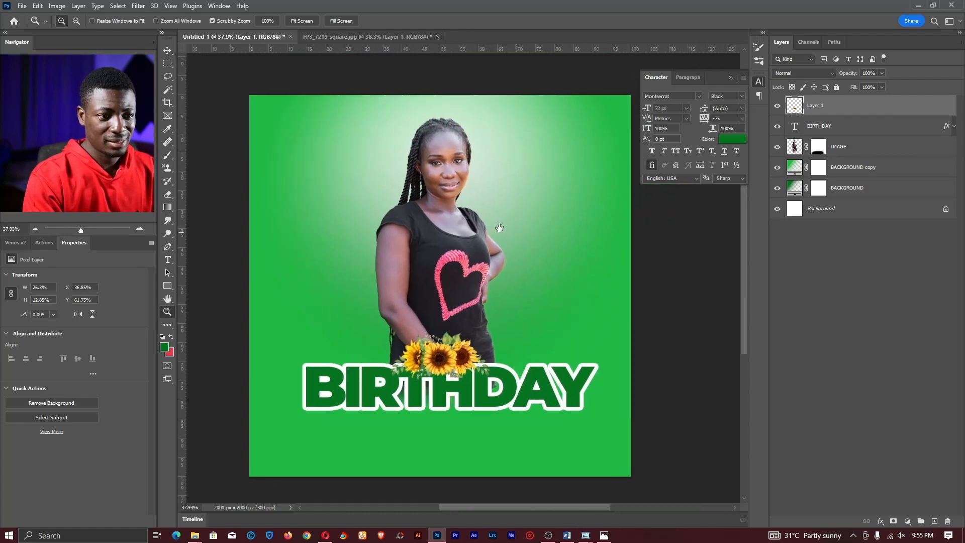
{"action": "left_click_drag", "start_coordinate": [419, 248], "coordinate": [435, 253]}
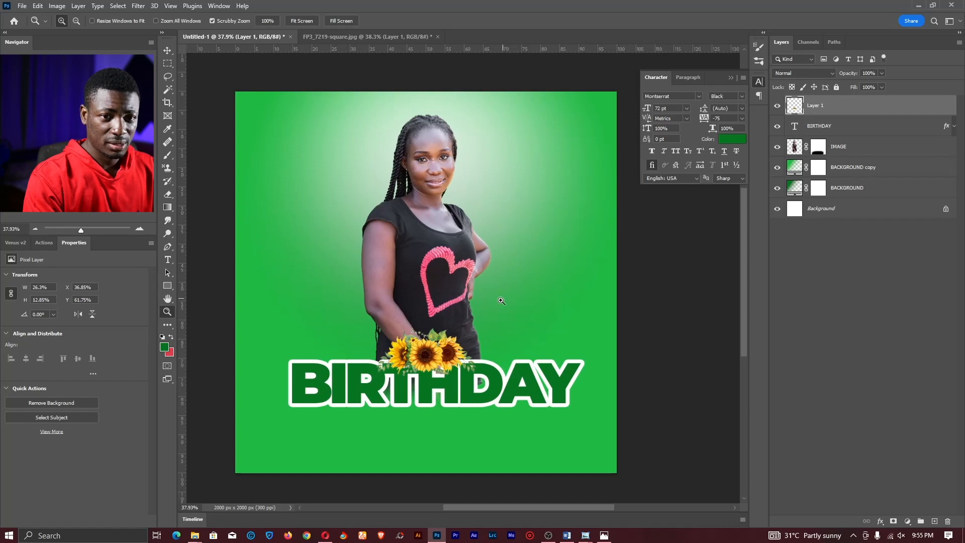
{"action": "key", "text": "t"}
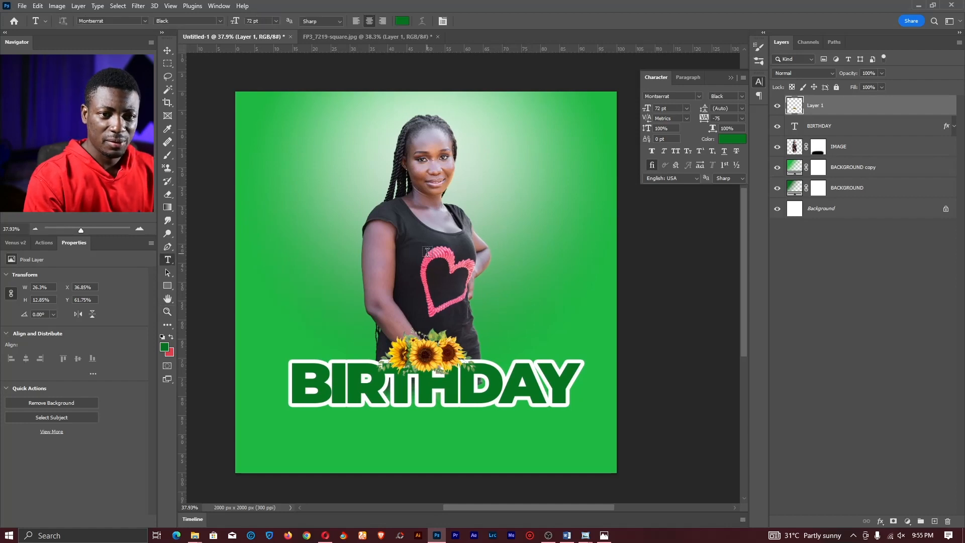
- Type a new 'A HAPPY' text line left of the woman and commit it
{"action": "left_click", "coordinate": [366, 319]}
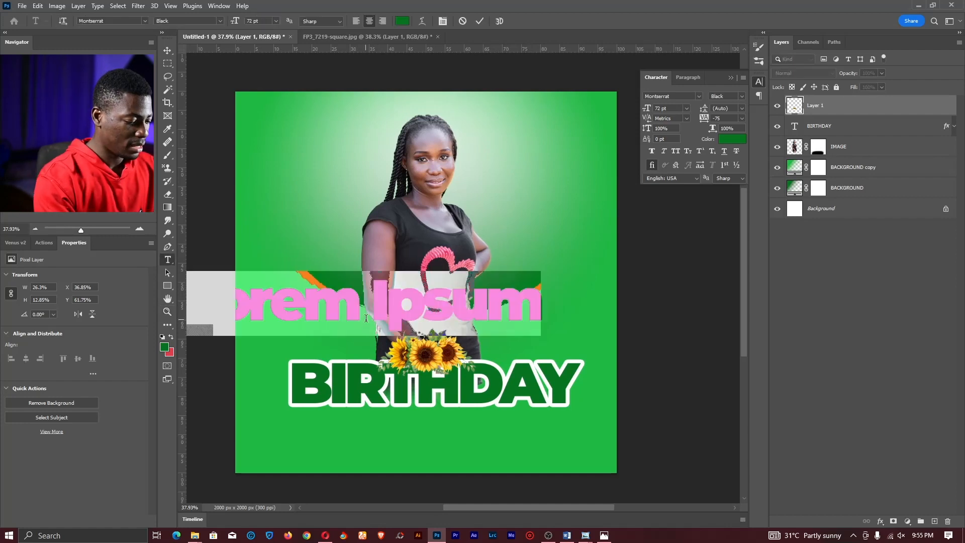
{"action": "type", "text": "A H"}
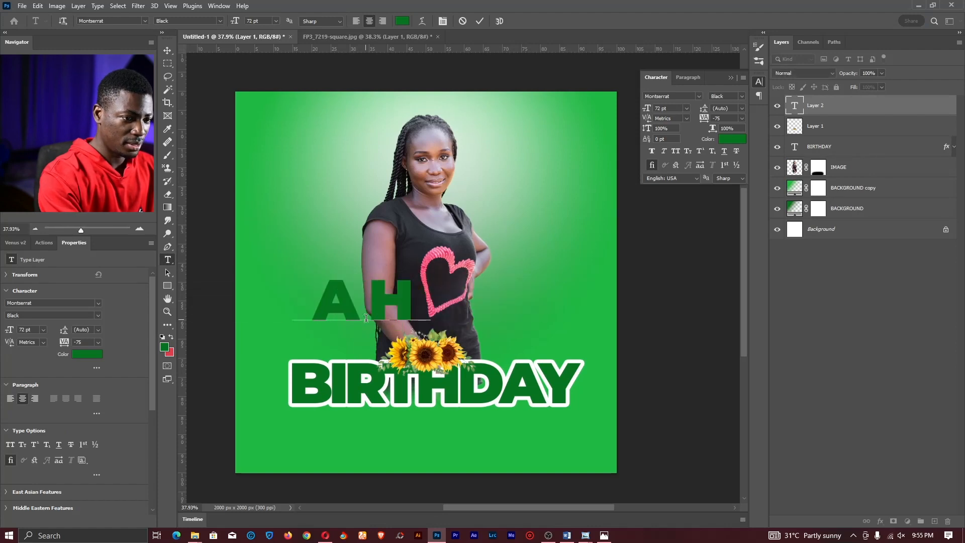
{"action": "type", "text": "APPY"}
{"action": "key", "text": "ctrl+a"}
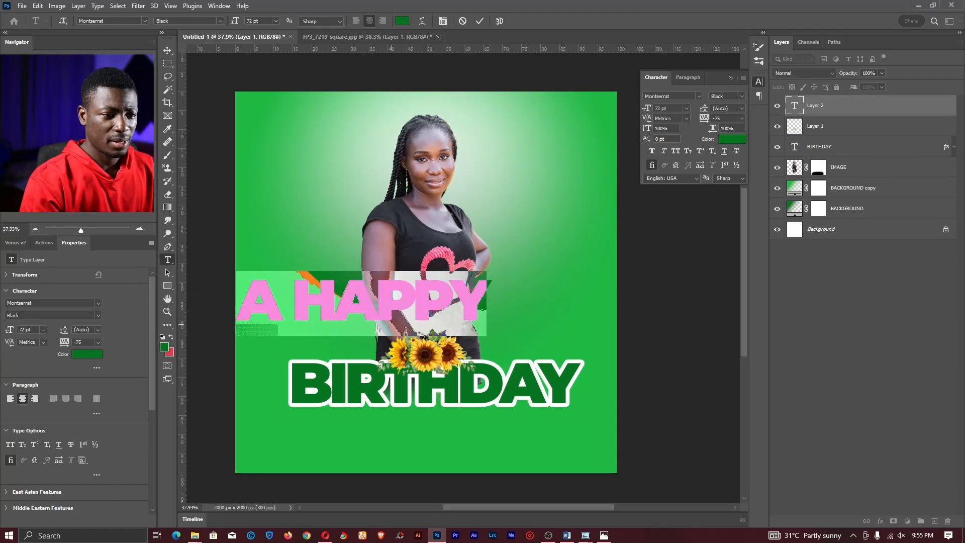
{"action": "left_click", "coordinate": [480, 21]}
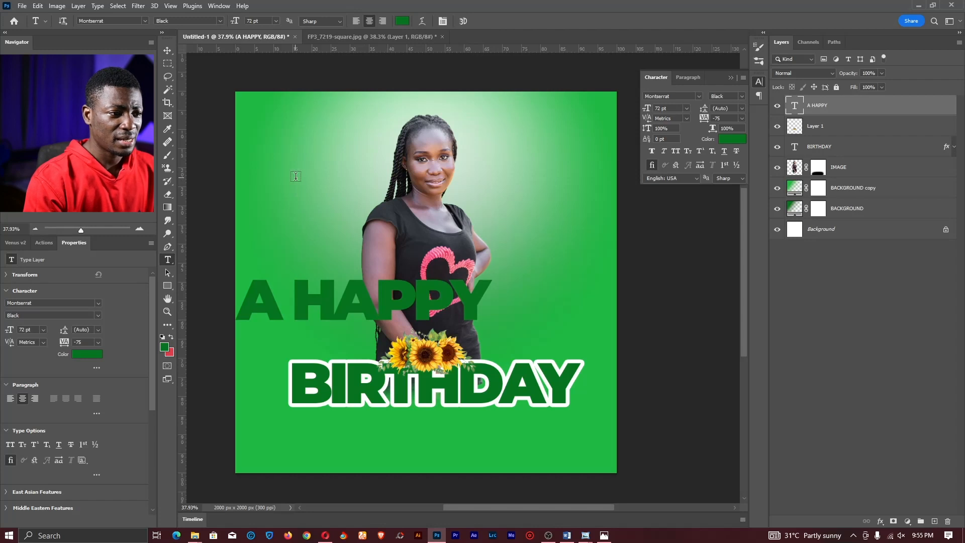
- Add a vertical guide about 42% across and centre A HAPPY on it above BIRTHDAY
{"action": "key", "text": "ctrl+r"}
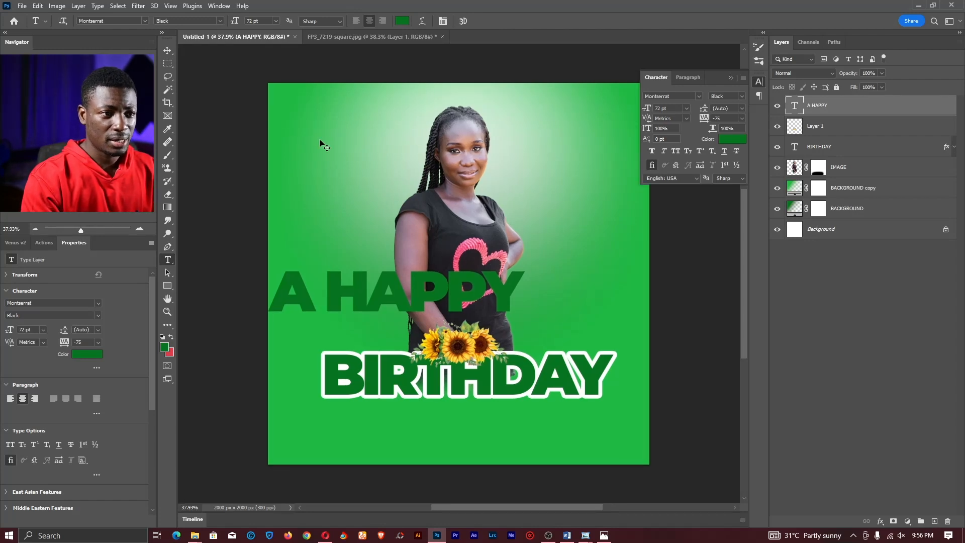
{"action": "key", "text": "ctrl+r"}
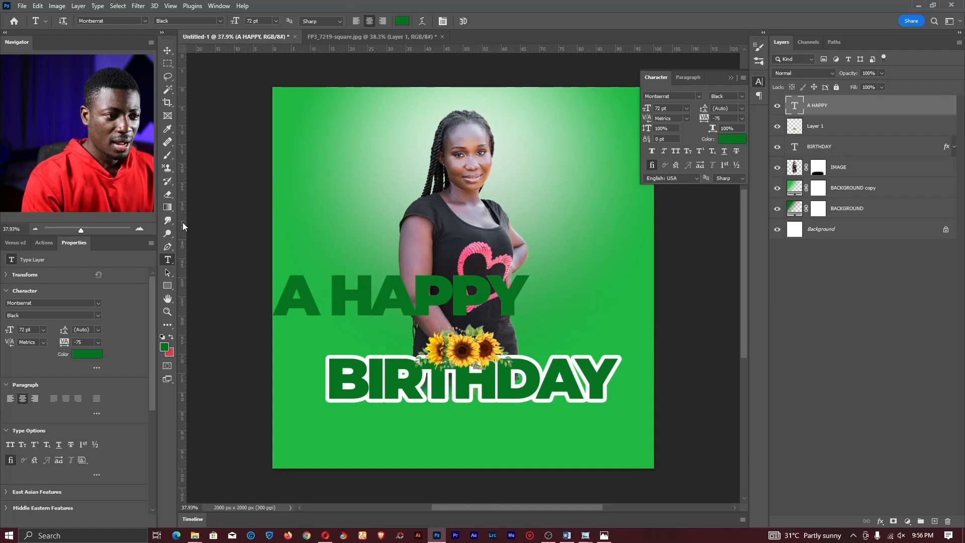
{"action": "left_click_drag", "start_coordinate": [183, 222], "coordinate": [463, 222]}
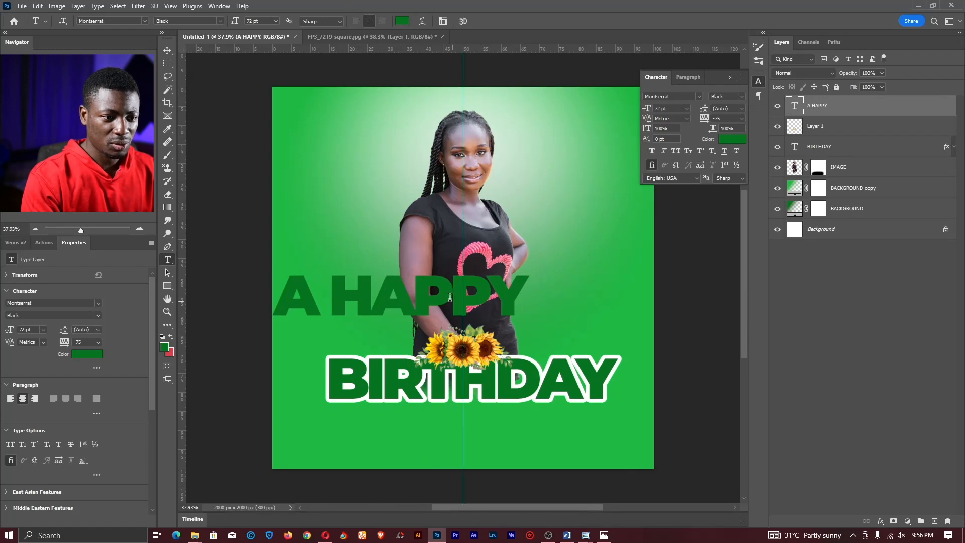
{"action": "left_click", "coordinate": [419, 290]}
{"action": "left_click_drag", "start_coordinate": [435, 339], "coordinate": [496, 342]}
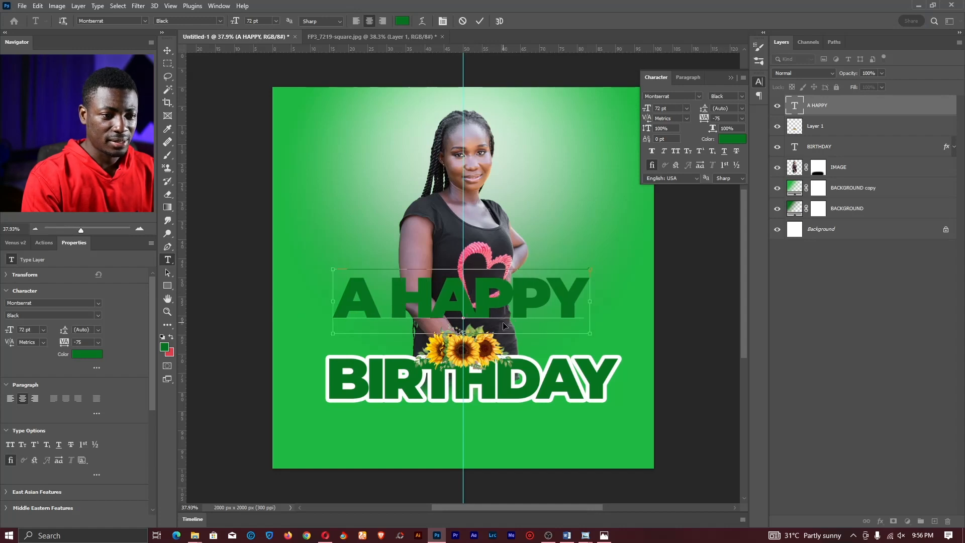
{"action": "key", "text": "ctrl+a"}
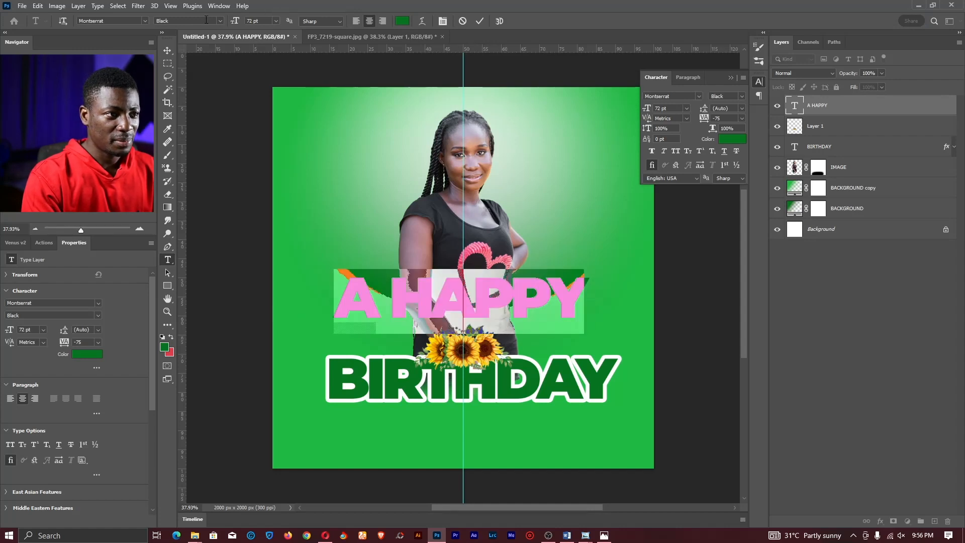
- Set A HAPPY to Montserrat Medium at 14 pt with very wide letter spacing
{"action": "left_click", "coordinate": [219, 21]}
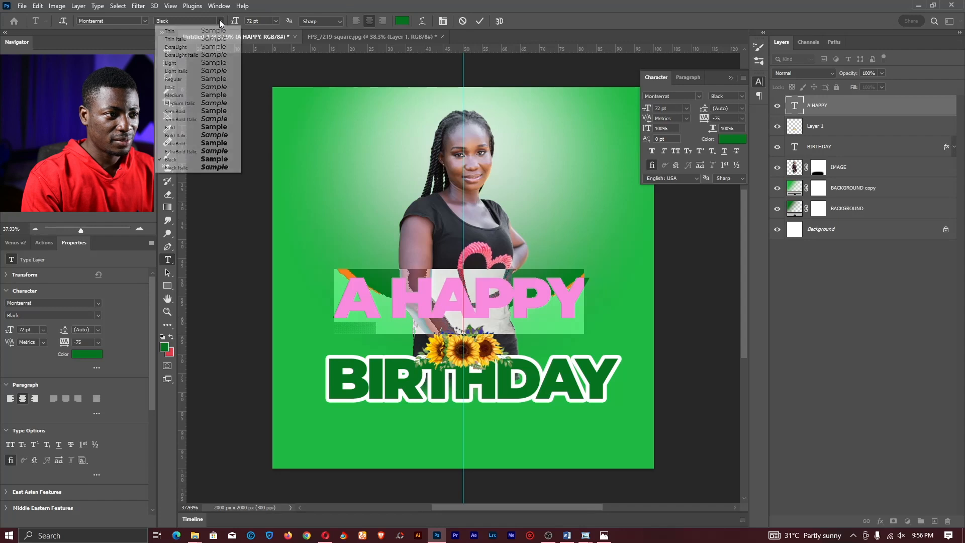
{"action": "left_click", "coordinate": [204, 96]}
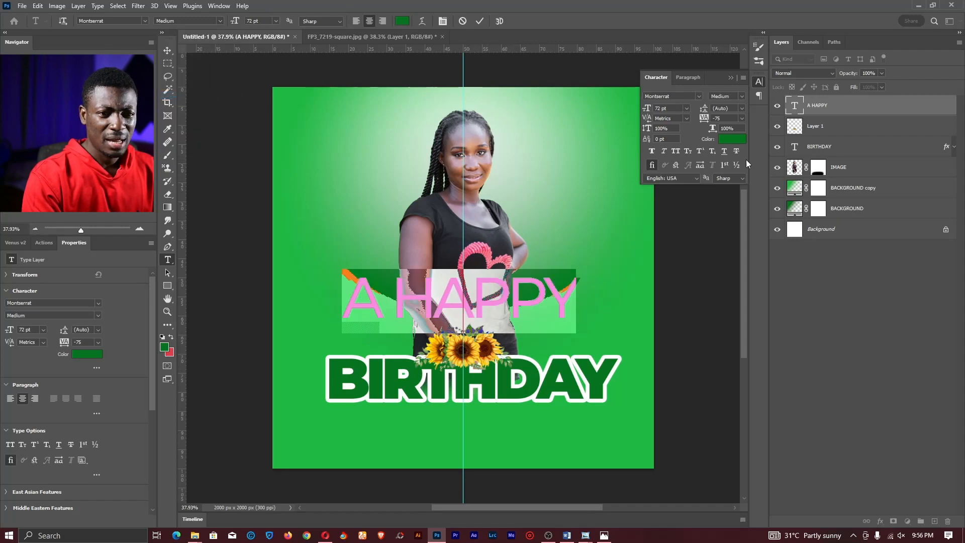
{"action": "left_click", "coordinate": [686, 108]}
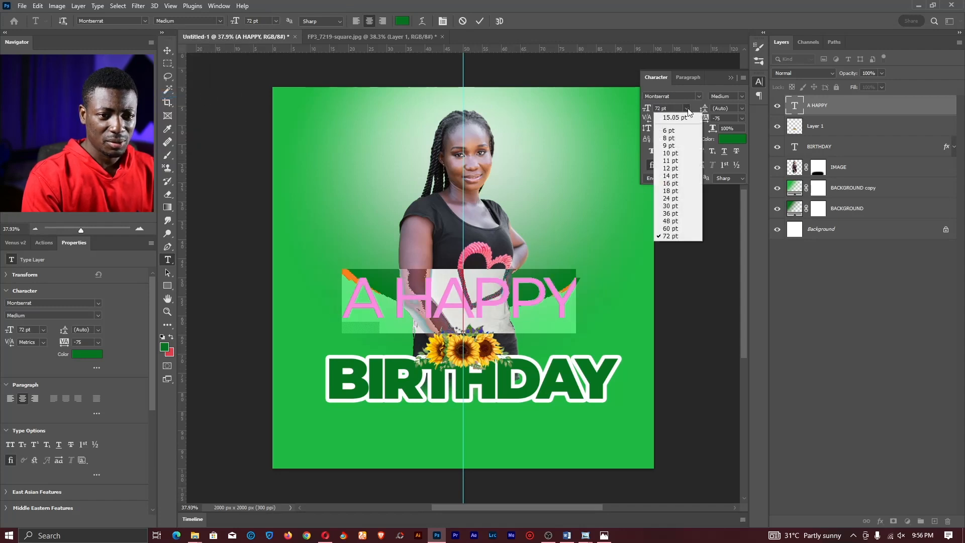
{"action": "left_click", "coordinate": [674, 207]}
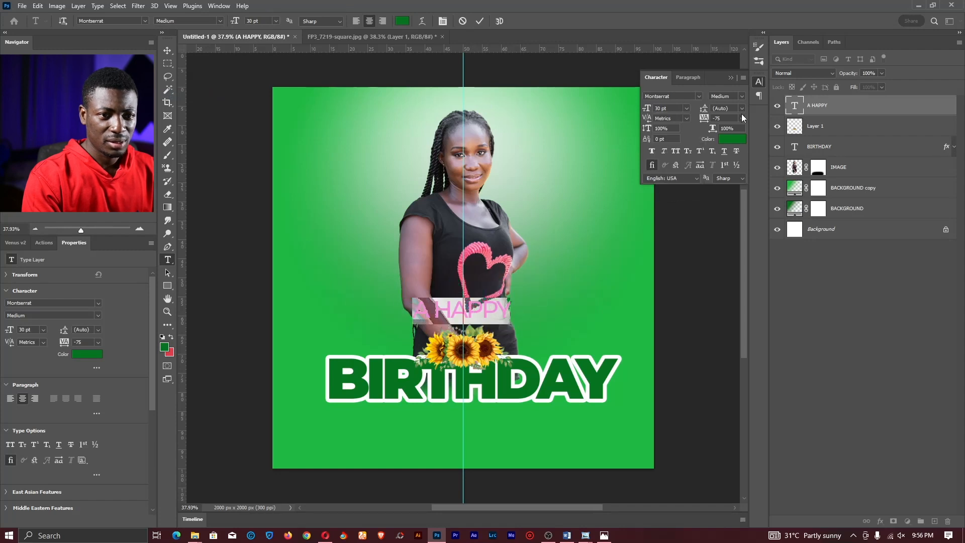
{"action": "left_click", "coordinate": [685, 111]}
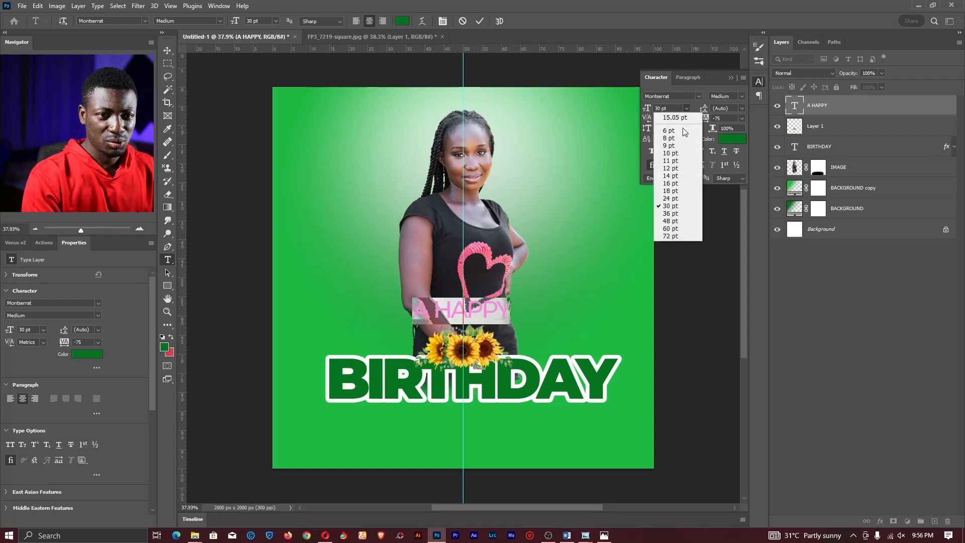
{"action": "left_click", "coordinate": [673, 176]}
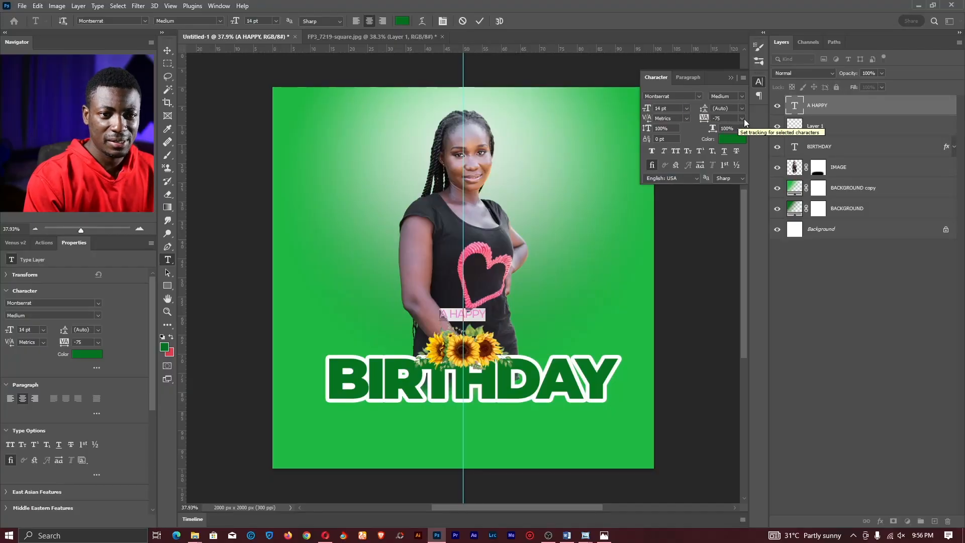
{"action": "left_click", "coordinate": [743, 118]}
{"action": "left_click", "coordinate": [735, 237]}
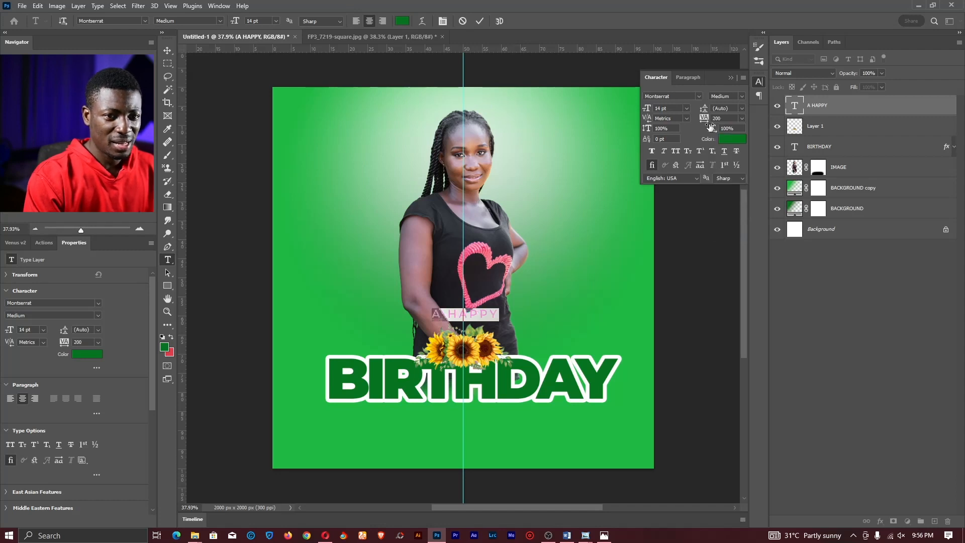
{"action": "left_click_drag", "start_coordinate": [713, 129], "coordinate": [756, 115]}
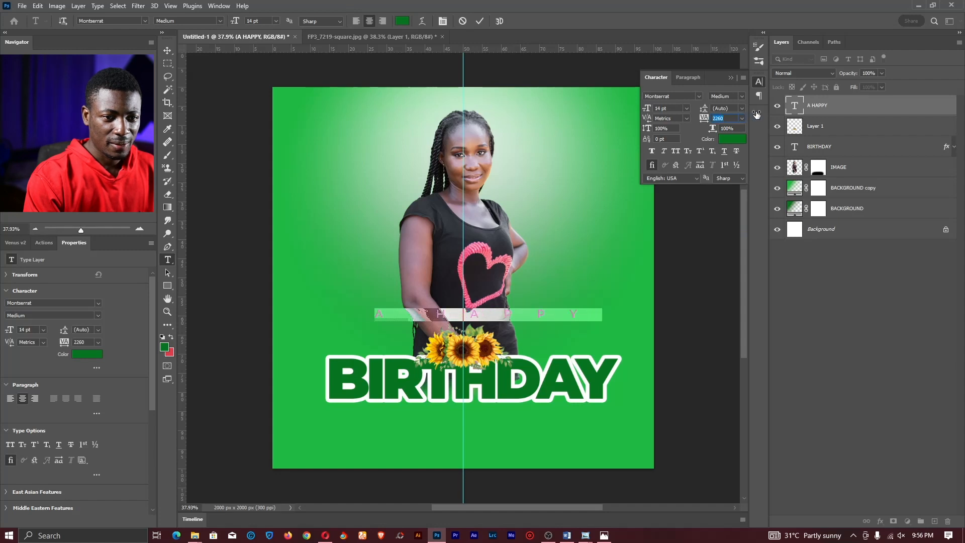
{"action": "double_click", "coordinate": [724, 117]}
{"action": "type", "text": "2000"}
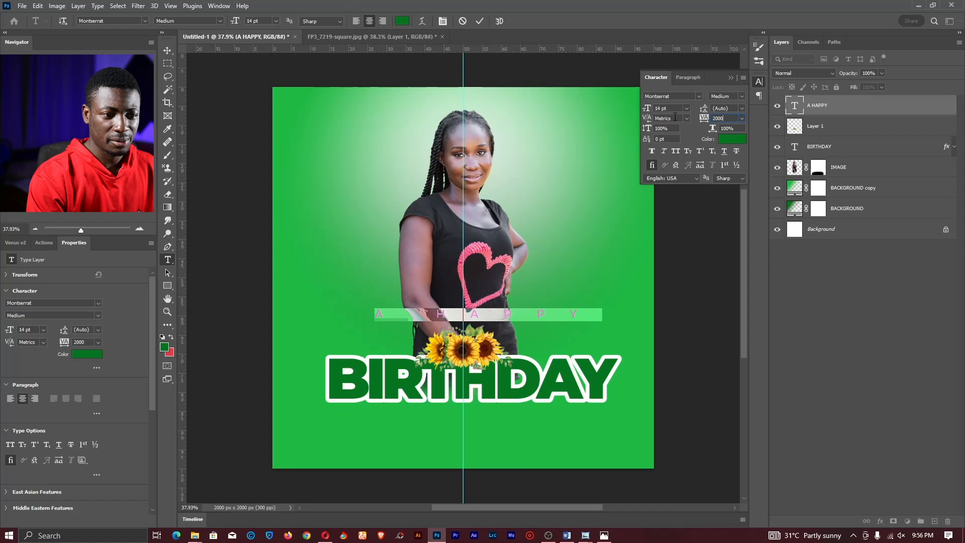
{"action": "key", "text": "Return"}
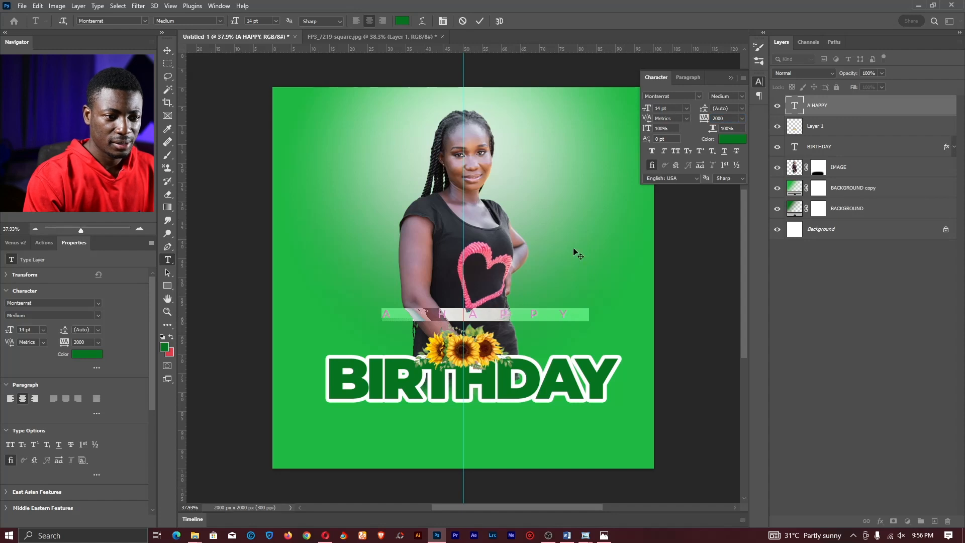
- Insert GLORIOUS, set tracking to 1020 and move the line just above BIRTHDAY
{"action": "left_click", "coordinate": [494, 315]}
{"action": "left_click_drag", "start_coordinate": [494, 336], "coordinate": [494, 362]}
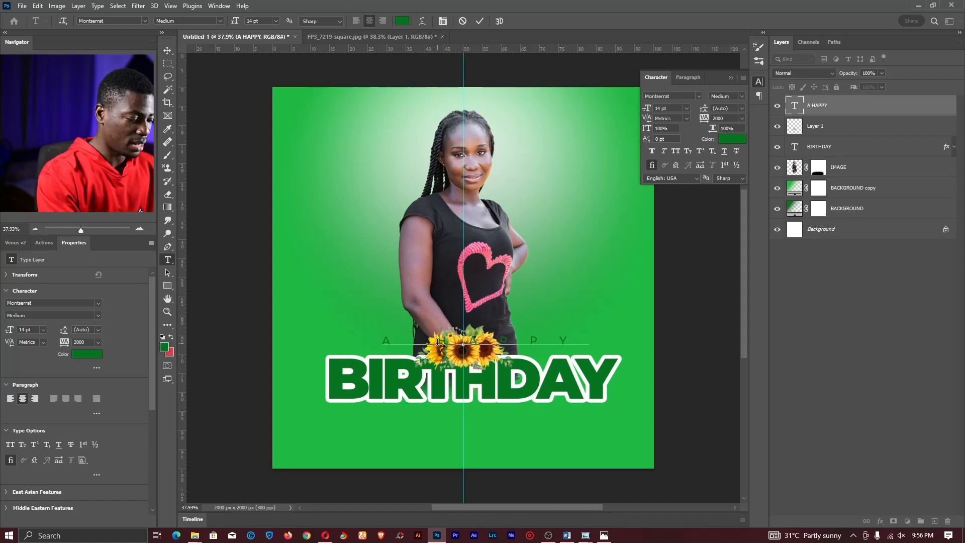
{"action": "type", "text": "GRORIOUS"}
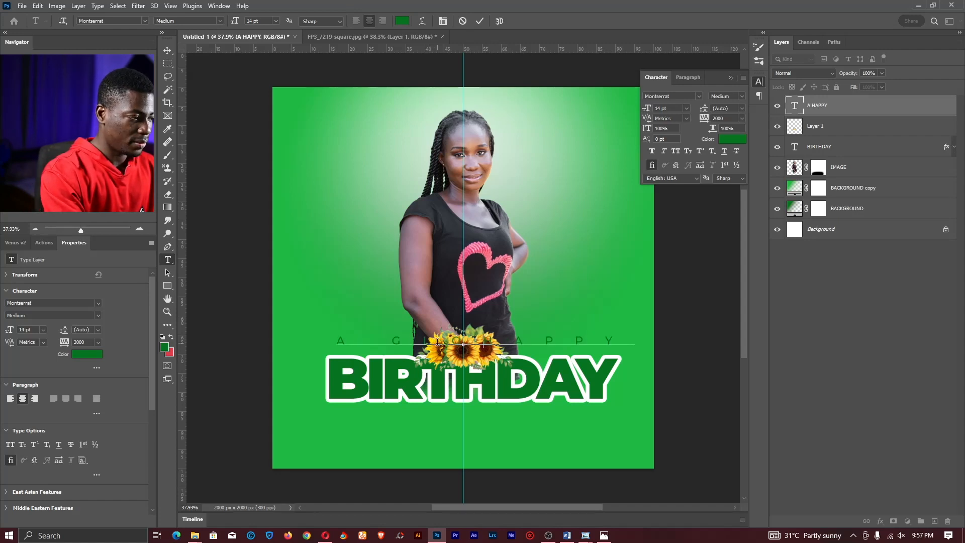
{"action": "key", "text": "ctrl+a"}
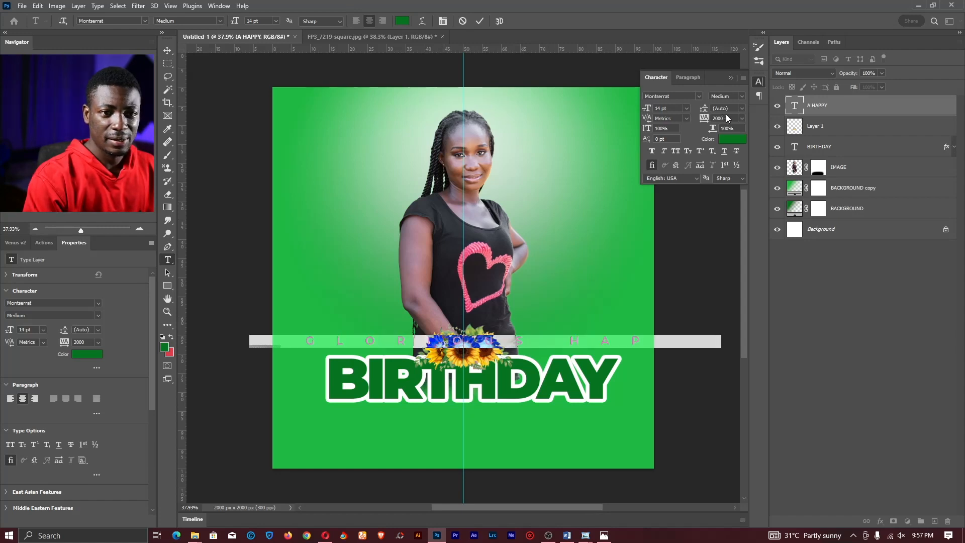
{"action": "left_click_drag", "start_coordinate": [704, 120], "coordinate": [679, 119]}
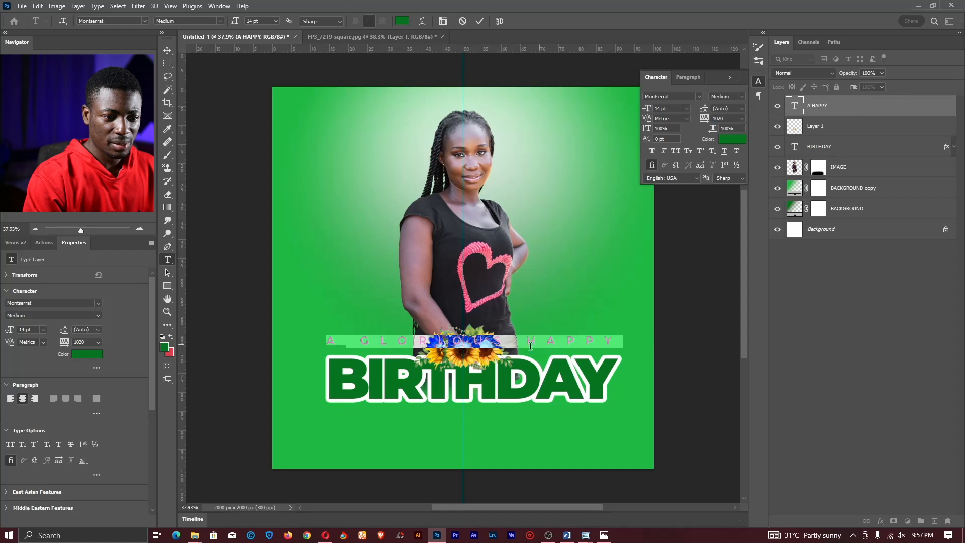
{"action": "left_click_drag", "start_coordinate": [511, 370], "coordinate": [511, 376]}
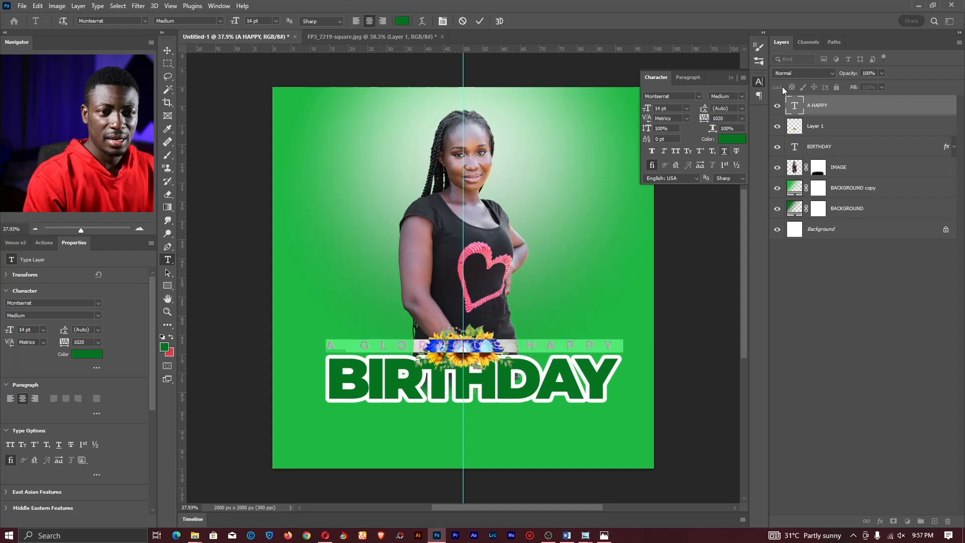
- Make the A GLORIOUS HAPPY text white and commit it
{"action": "left_click", "coordinate": [735, 141]}
{"action": "left_click", "coordinate": [729, 65]}
{"action": "key", "text": "Return"}
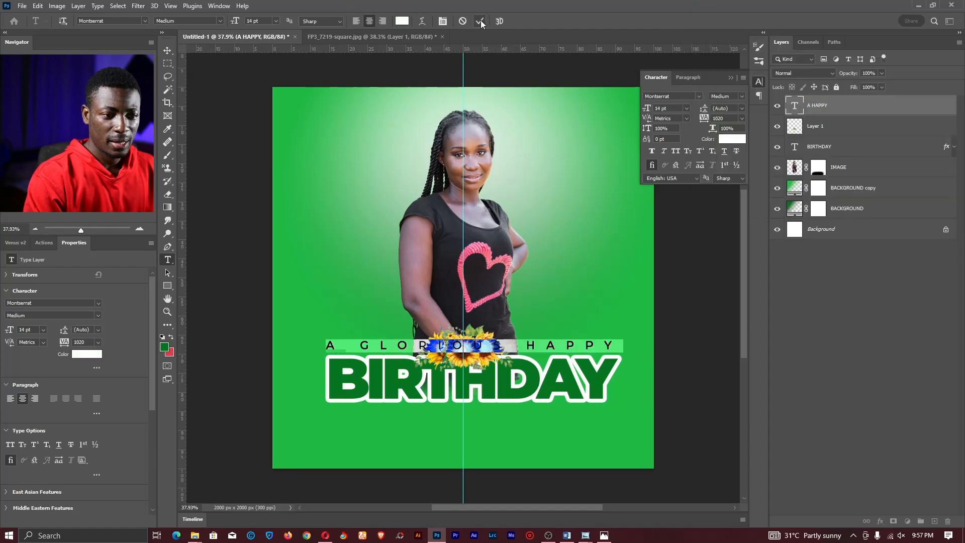
{"action": "left_click", "coordinate": [480, 21]}
- Zoom in on the title and add a Drop Shadow, trying opacity and distance settings
{"action": "key", "text": "z"}
{"action": "left_click_drag", "start_coordinate": [473, 399], "coordinate": [503, 330]}
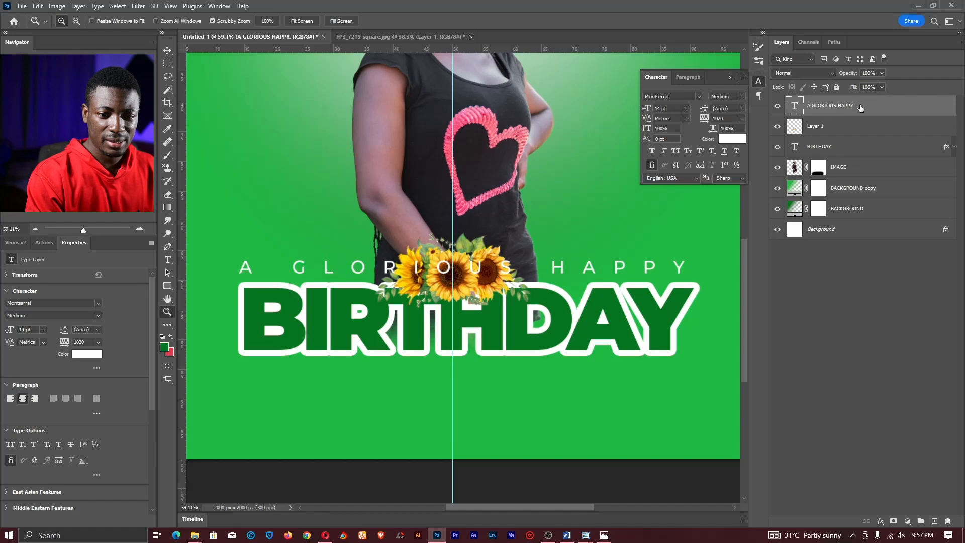
{"action": "left_click", "coordinate": [880, 523]}
{"action": "left_click", "coordinate": [903, 515]}
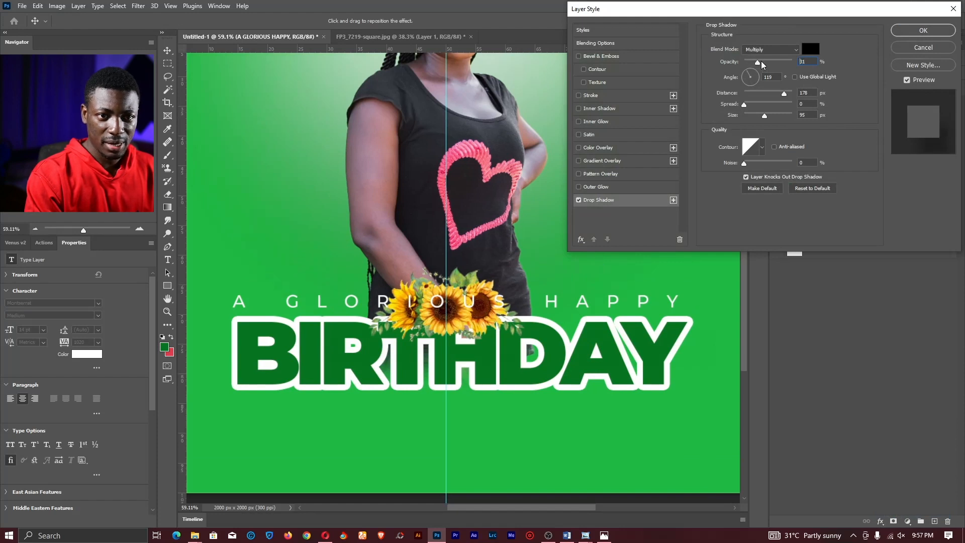
{"action": "left_click_drag", "start_coordinate": [761, 65], "coordinate": [800, 58]}
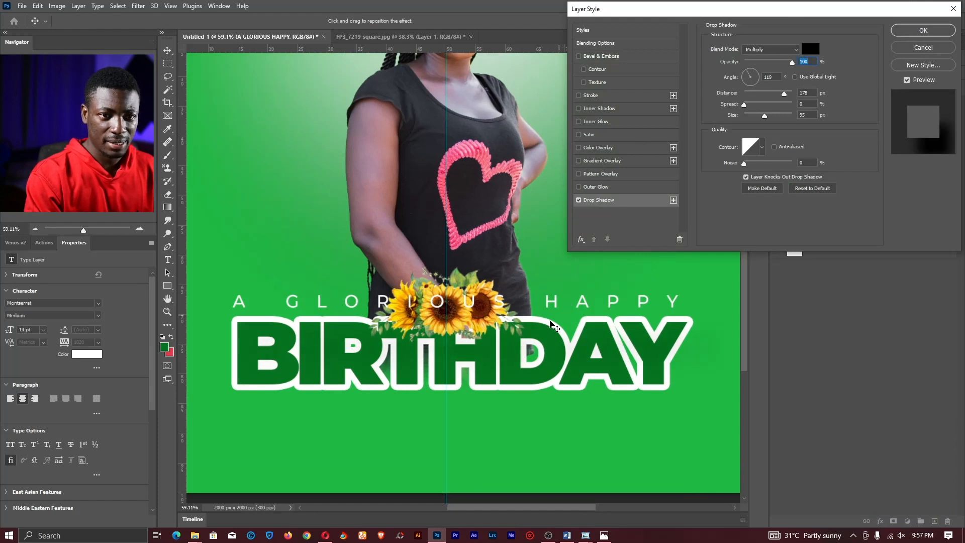
{"action": "left_click_drag", "start_coordinate": [552, 327], "coordinate": [562, 280]}
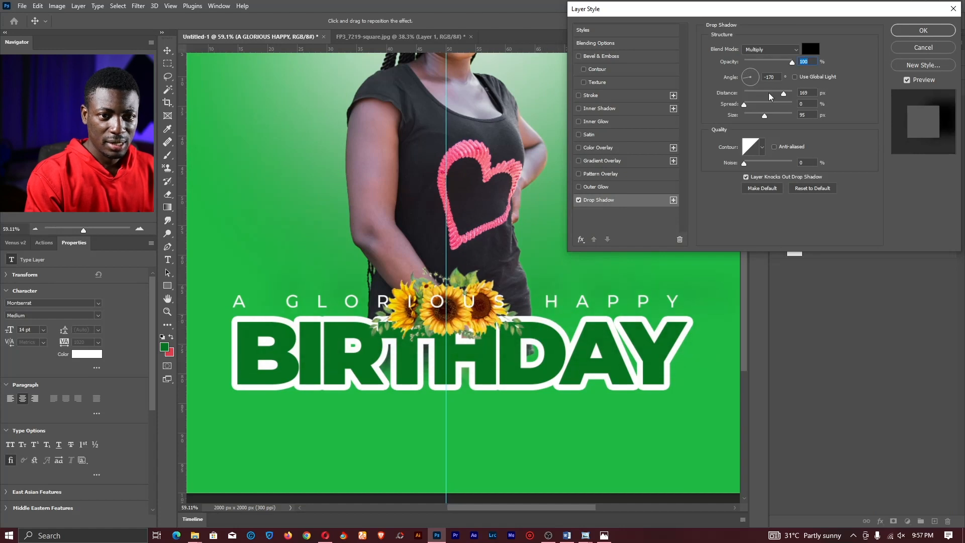
{"action": "left_click_drag", "start_coordinate": [770, 94], "coordinate": [743, 94]}
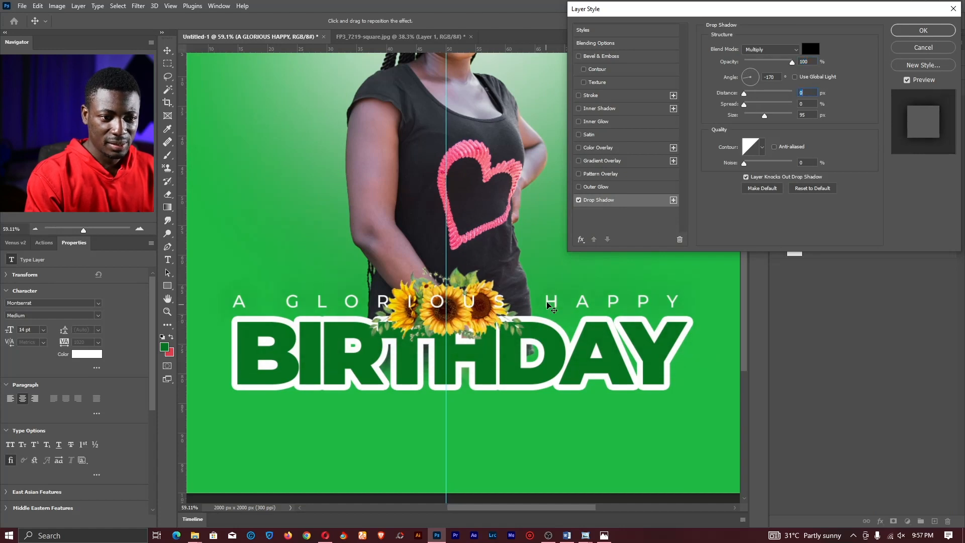
{"action": "mouse_move", "coordinate": [550, 306]}
{"action": "left_mouse_down"}
{"action": "mouse_move", "coordinate": [553, 340]}
{"action": "mouse_move", "coordinate": [562, 303]}
{"action": "mouse_move", "coordinate": [559, 311]}
{"action": "left_mouse_up"}
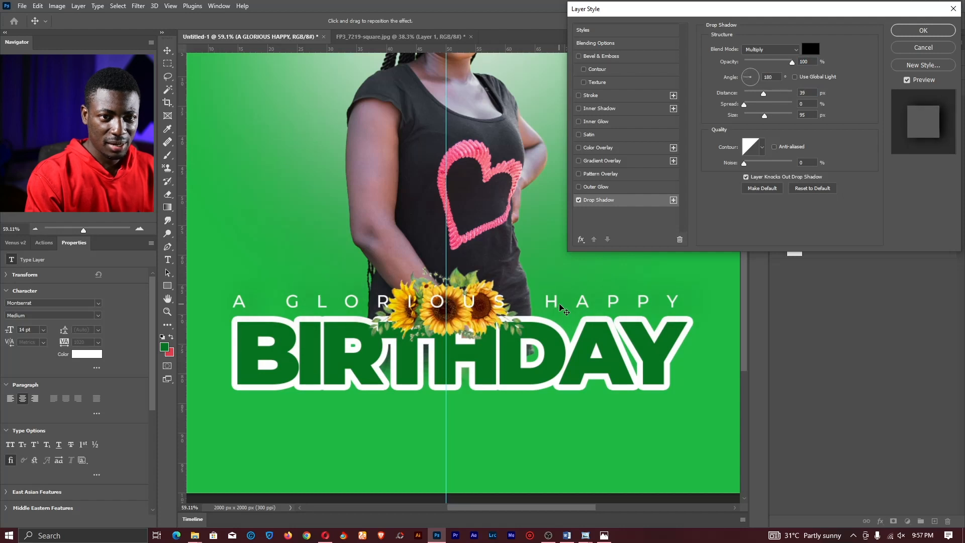
- Finish the shadow at about 33% opacity, 13 px distance and 30 px size
{"action": "left_click_drag", "start_coordinate": [760, 115], "coordinate": [724, 116]}
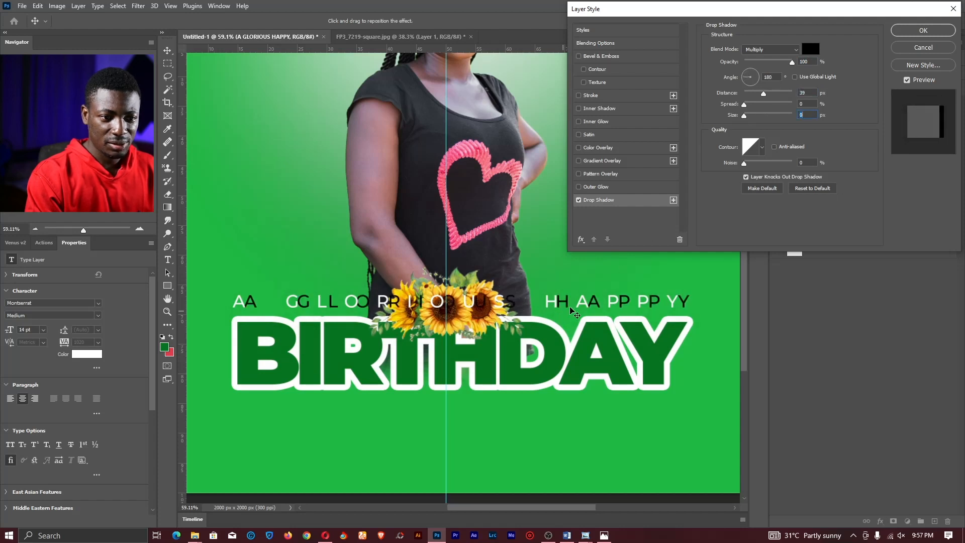
{"action": "left_click_drag", "start_coordinate": [571, 311], "coordinate": [562, 312]}
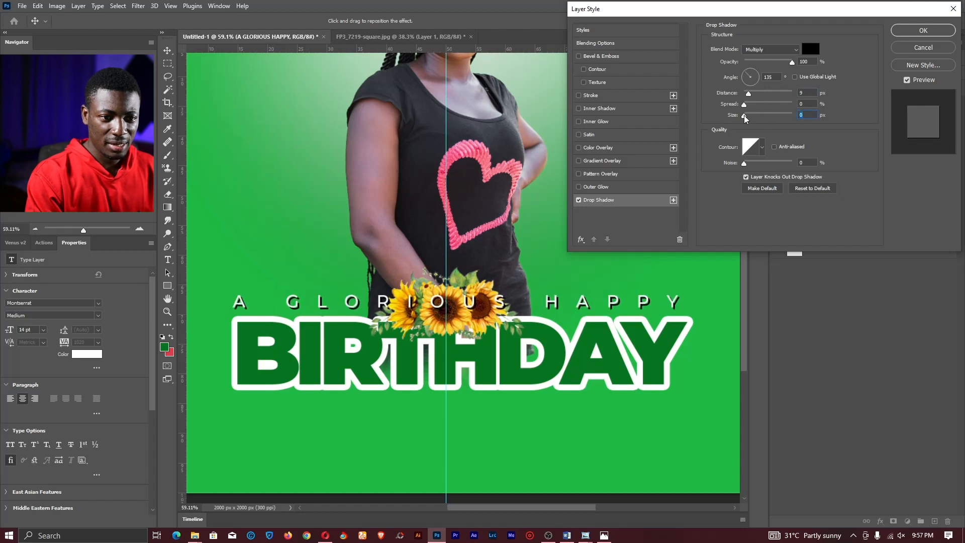
{"action": "left_click_drag", "start_coordinate": [745, 118], "coordinate": [752, 118]}
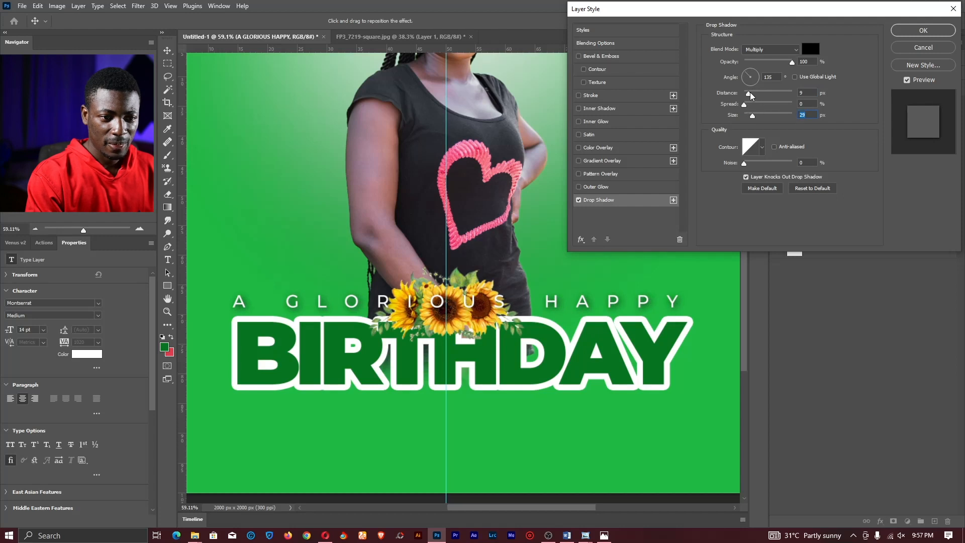
{"action": "mouse_move", "coordinate": [750, 94]}
{"action": "left_mouse_down"}
{"action": "mouse_move", "coordinate": [752, 107]}
{"action": "mouse_move", "coordinate": [753, 95]}
{"action": "left_mouse_up"}
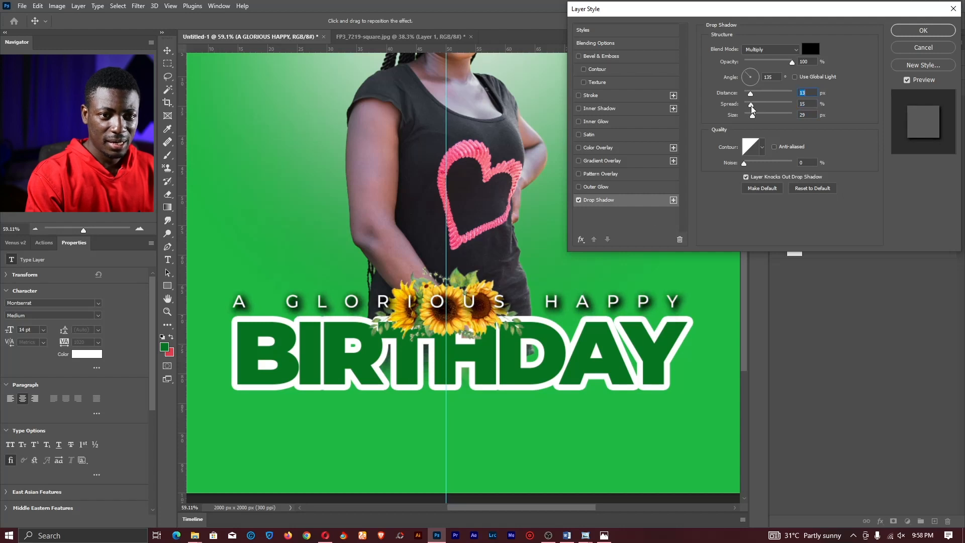
{"action": "left_click_drag", "start_coordinate": [755, 119], "coordinate": [753, 116]}
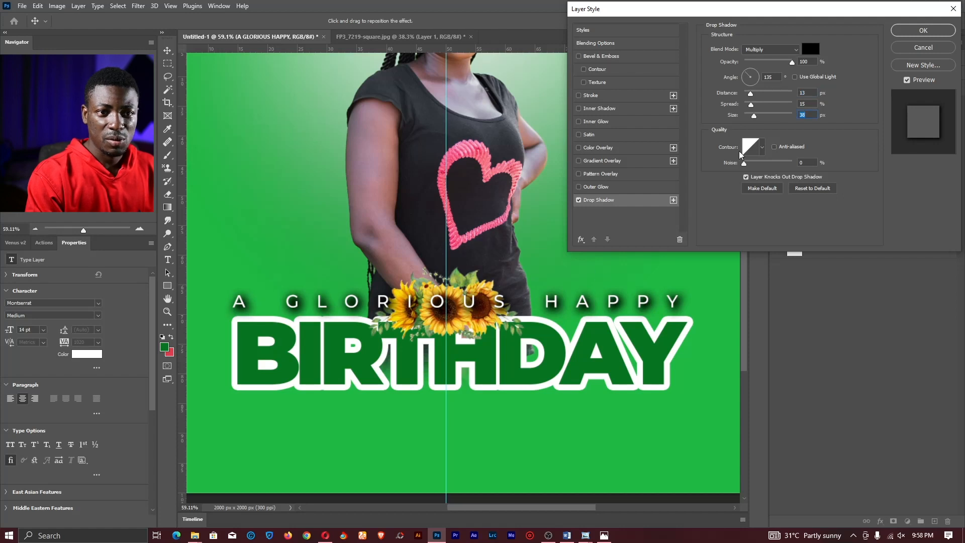
{"action": "left_click_drag", "start_coordinate": [791, 61], "coordinate": [758, 62]}
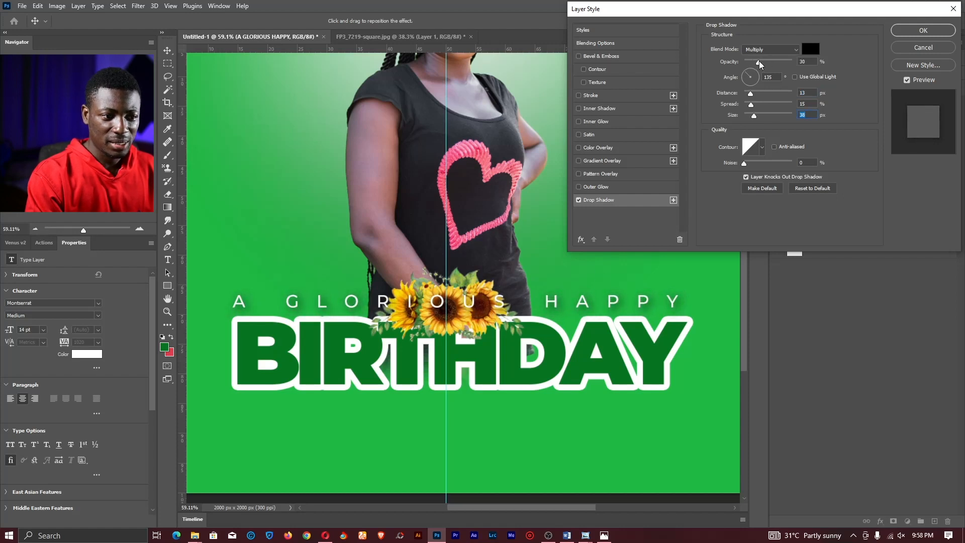
{"action": "left_click", "coordinate": [909, 28]}
- Close the FP3_7219-square.jpg document without saving
{"action": "key", "text": "z"}
{"action": "left_click", "coordinate": [312, 21]}
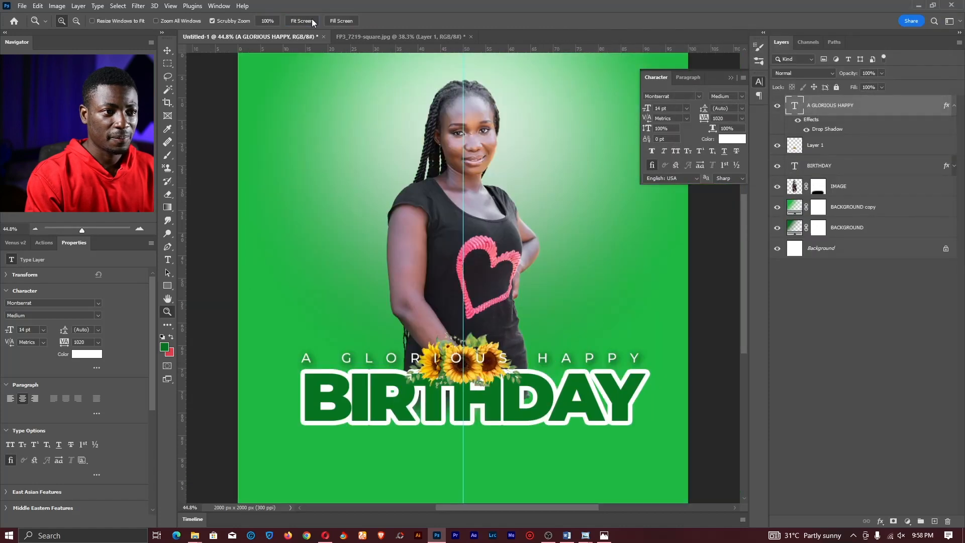
{"action": "left_click", "coordinate": [384, 36]}
{"action": "key", "text": "ctrl+w"}
{"action": "left_click", "coordinate": [479, 200]}
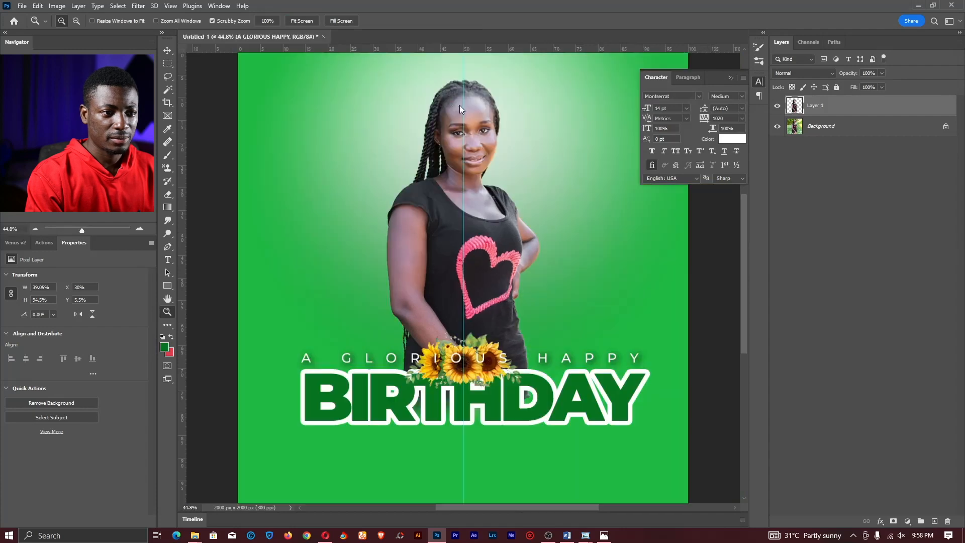
- Save the flyer as Birthday Design.psd
{"action": "left_click_drag", "start_coordinate": [485, 240], "coordinate": [466, 239]}
{"action": "left_click_drag", "start_coordinate": [536, 172], "coordinate": [489, 205]}
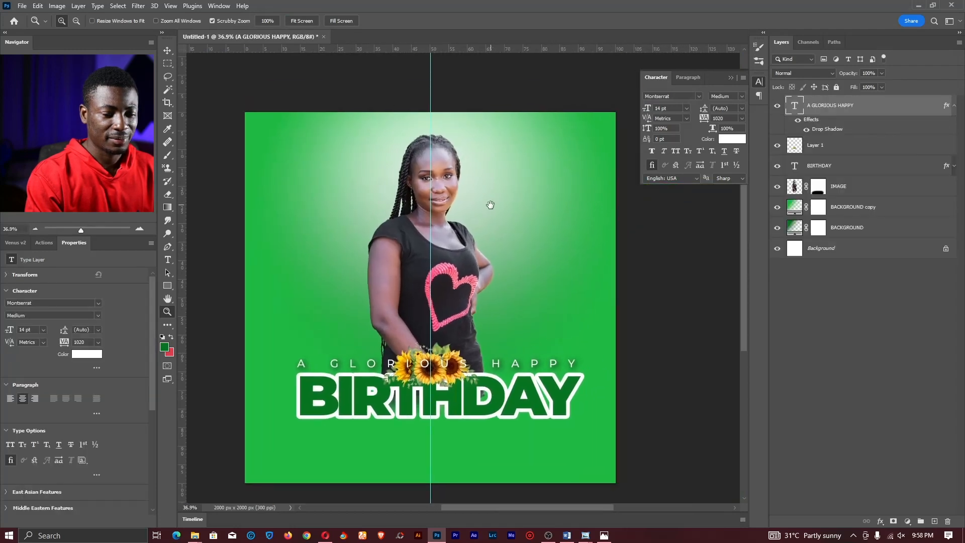
{"action": "key", "text": "ctrl+s"}
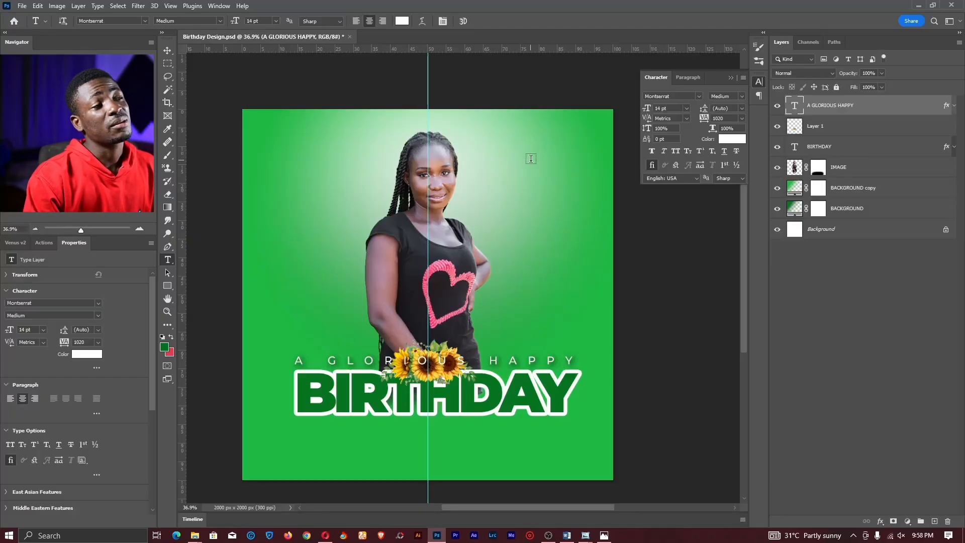
- Type the date numbers 12, 11 and 95 on three lines right of the woman's head
{"action": "left_click", "coordinate": [530, 159]}
{"action": "key", "text": "BackSpace"}
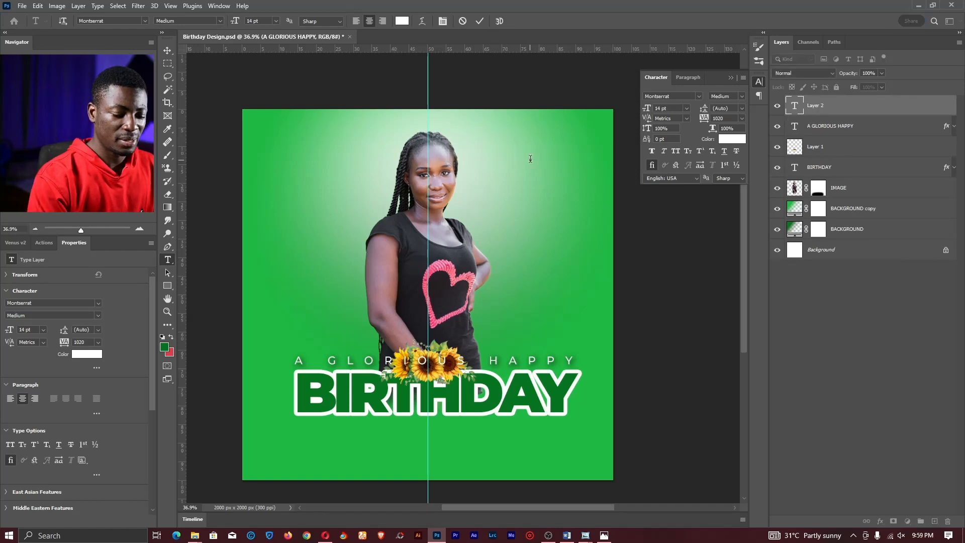
{"action": "type", "text": "12"}
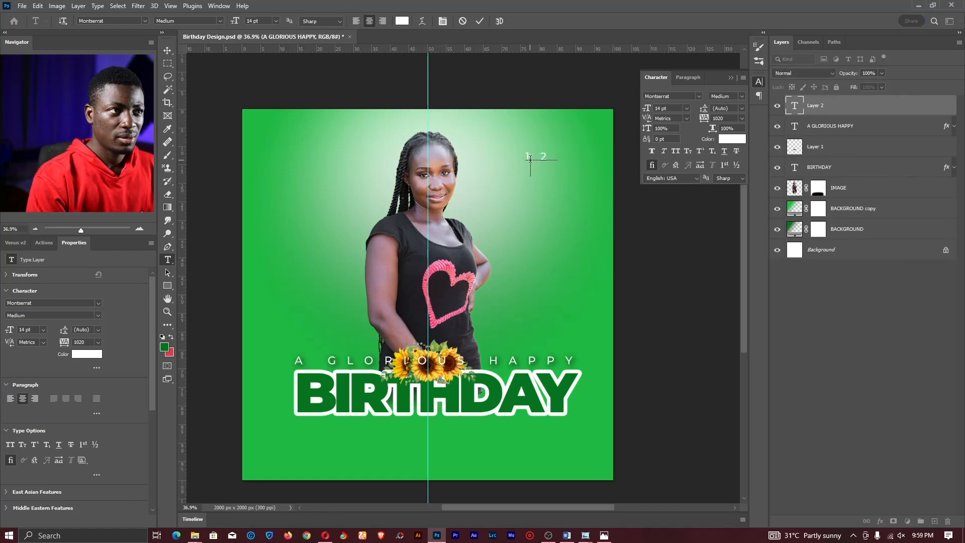
{"action": "key", "text": "Return"}
{"action": "type", "text": "11"}
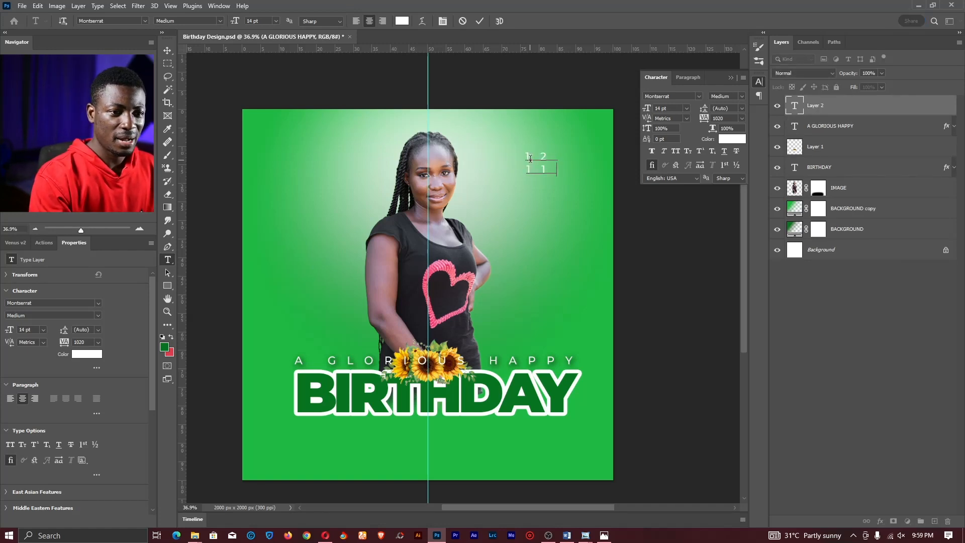
{"action": "key", "text": "Return"}
{"action": "type", "text": "95"}
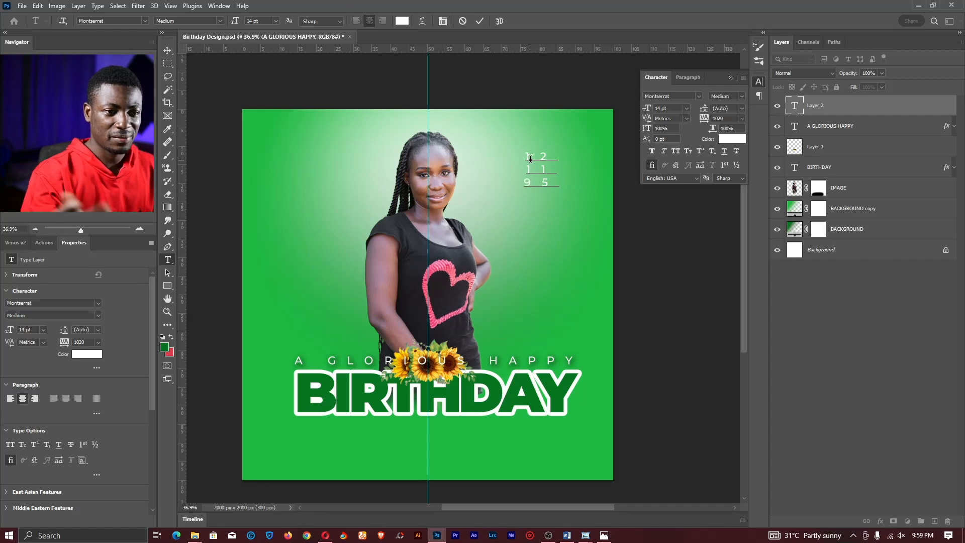
{"action": "key", "text": "ctrl+a"}
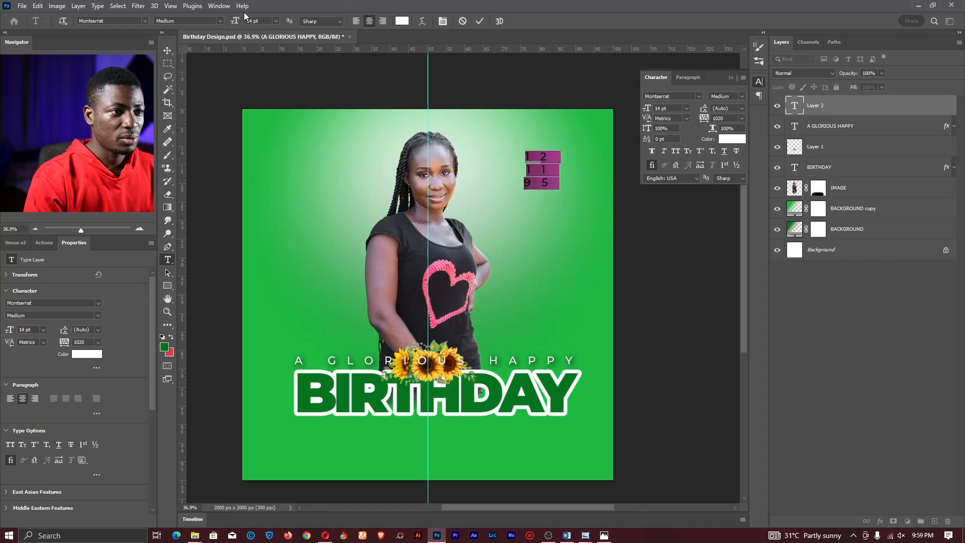
- Give the numbers 0 tracking and 24 pt leading, shift the block right, and commit
{"action": "left_click", "coordinate": [551, 154]}
{"action": "left_click_drag", "start_coordinate": [560, 193], "coordinate": [494, 140]}
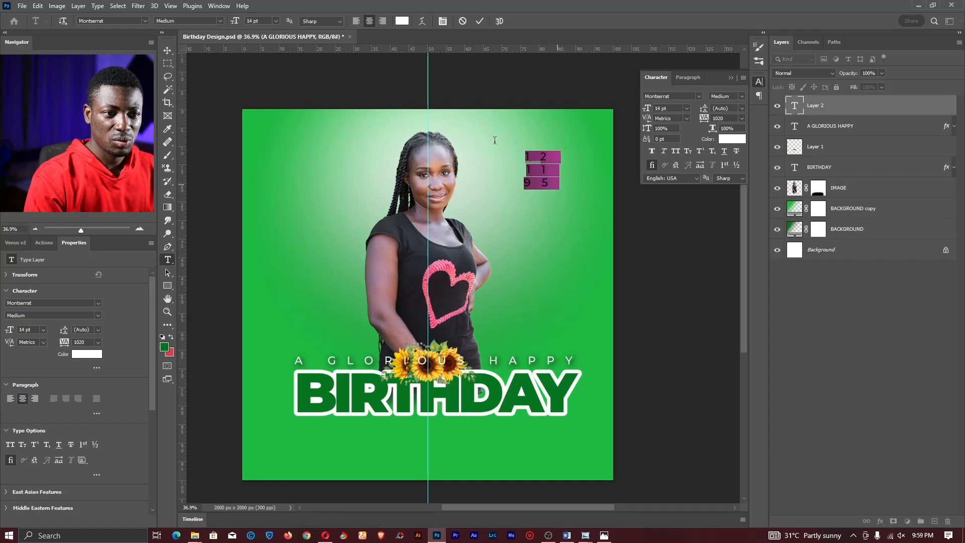
{"action": "left_click", "coordinate": [741, 119]}
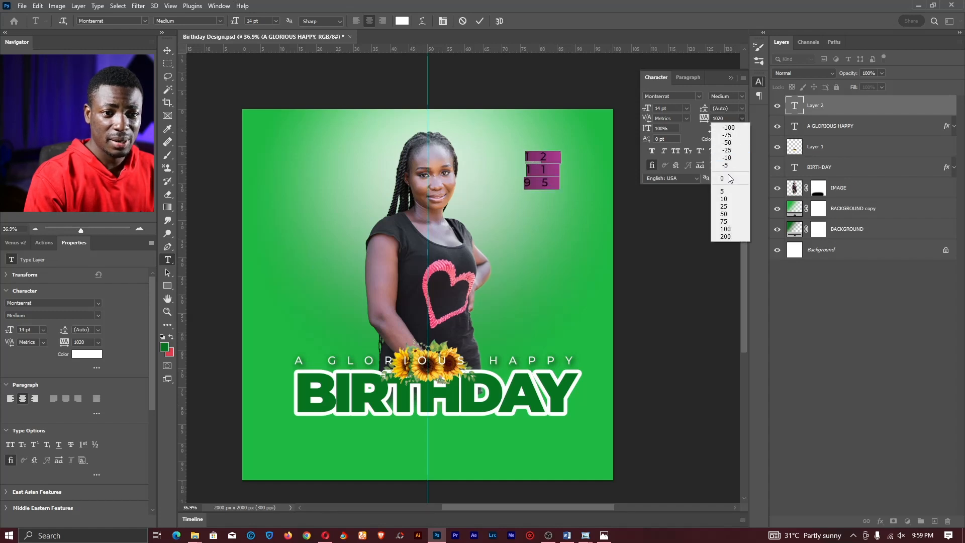
{"action": "left_click", "coordinate": [730, 180]}
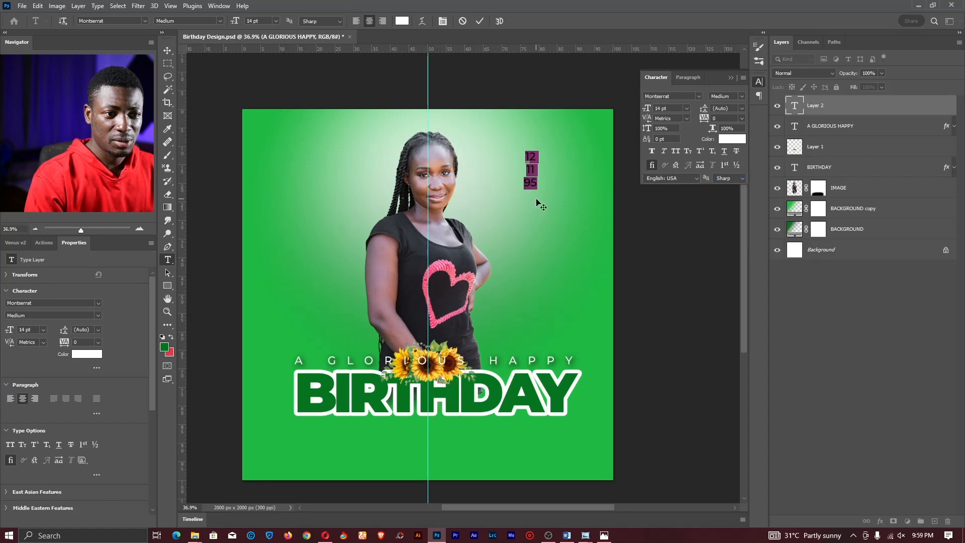
{"action": "left_click_drag", "start_coordinate": [538, 203], "coordinate": [574, 206]}
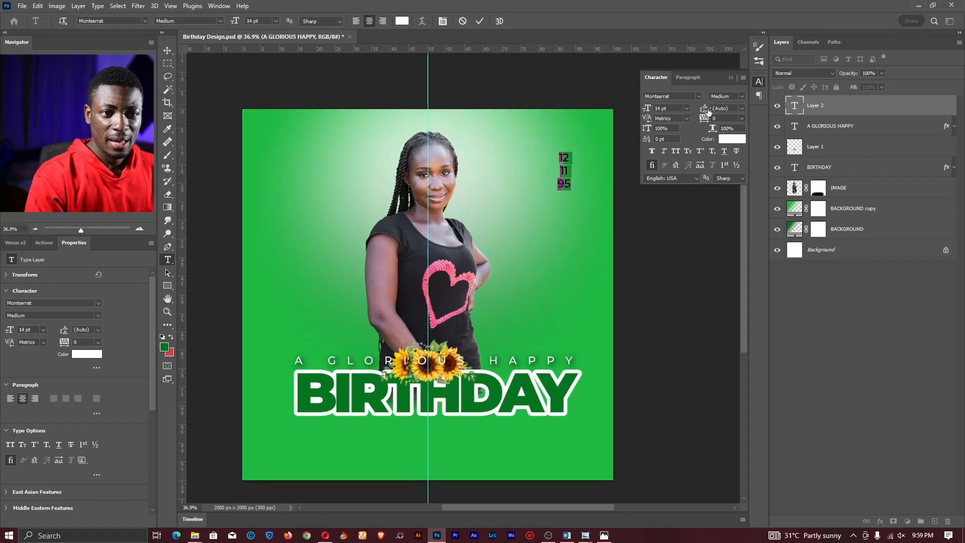
{"action": "left_click_drag", "start_coordinate": [705, 110], "coordinate": [711, 110]}
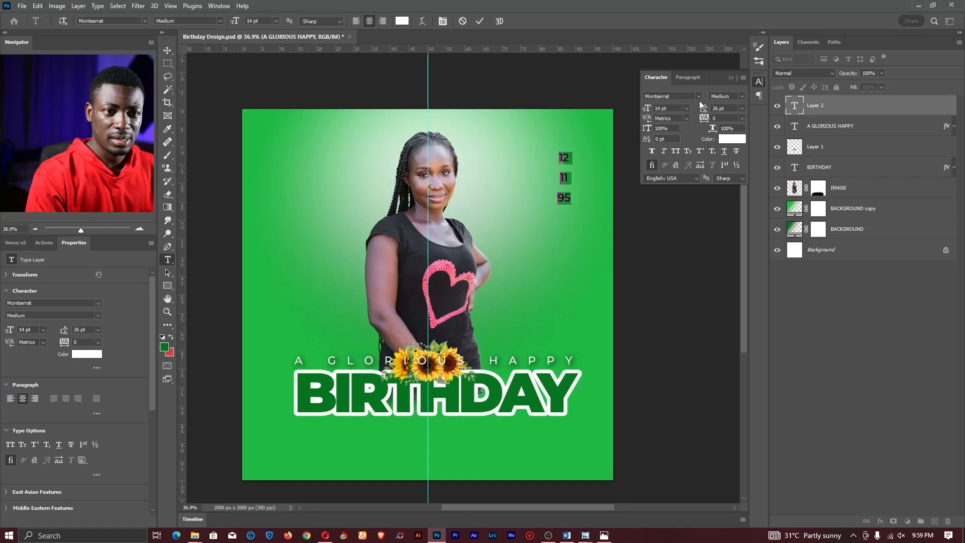
{"action": "left_click_drag", "start_coordinate": [704, 109], "coordinate": [700, 109]}
{"action": "left_click", "coordinate": [742, 109]}
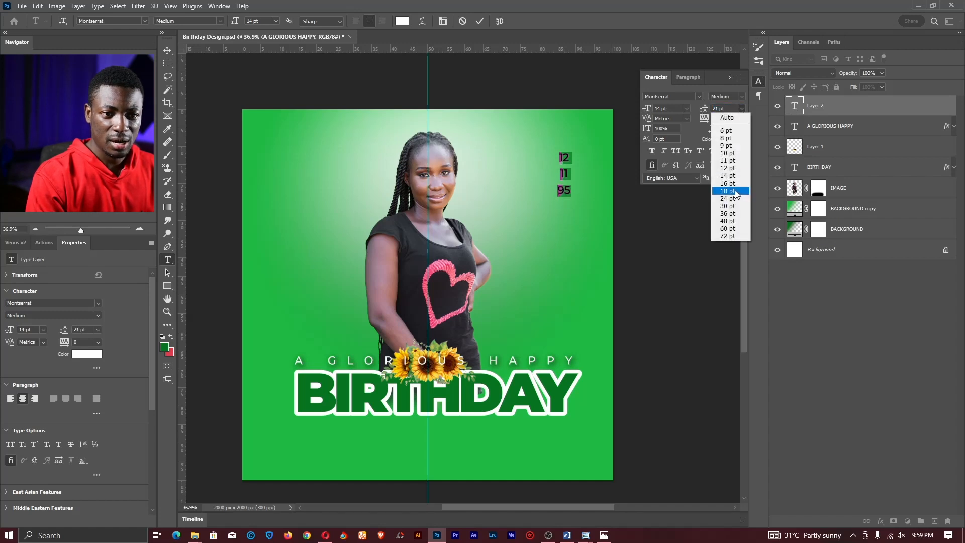
{"action": "left_click", "coordinate": [736, 191]}
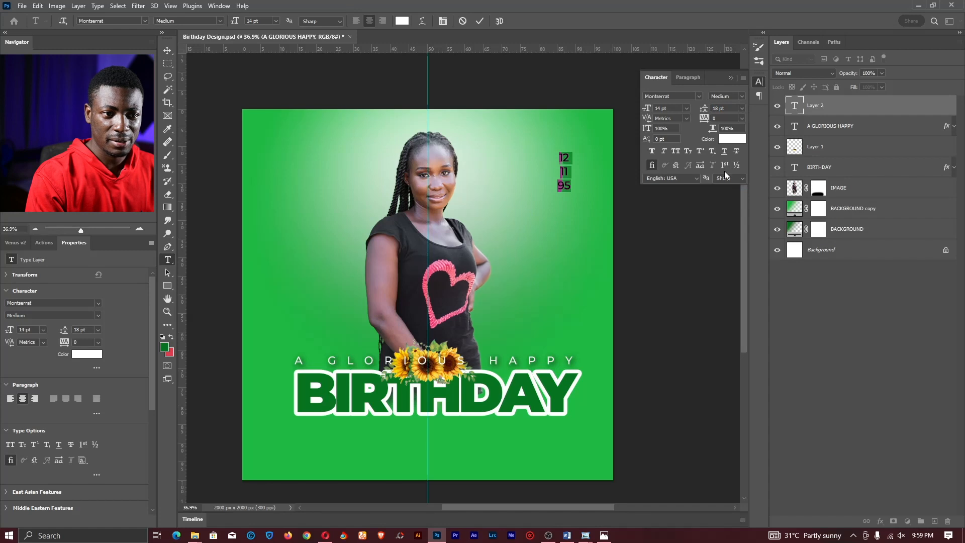
{"action": "left_click", "coordinate": [743, 109]}
{"action": "left_click", "coordinate": [733, 200]}
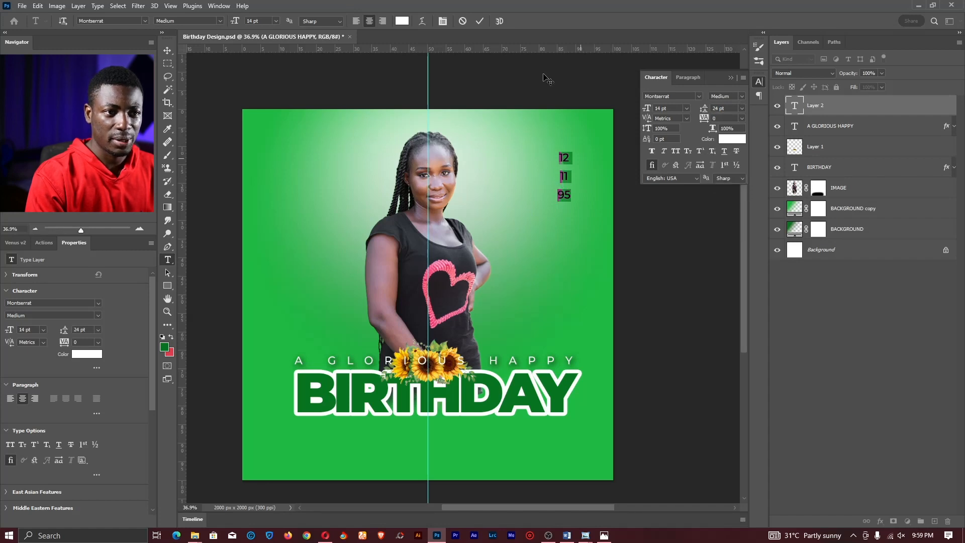
{"action": "left_click", "coordinate": [479, 21]}
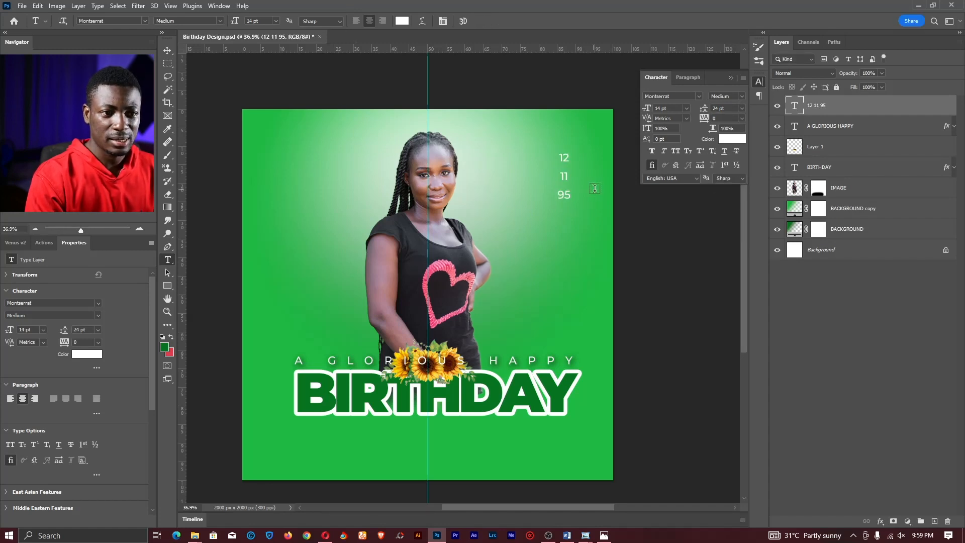
- Draw a 101 px Ellipse 1 circle over the number 12 and centre it there
{"action": "key", "text": "z"}
{"action": "left_click_drag", "start_coordinate": [586, 162], "coordinate": [502, 200]}
{"action": "left_click", "coordinate": [166, 285]}
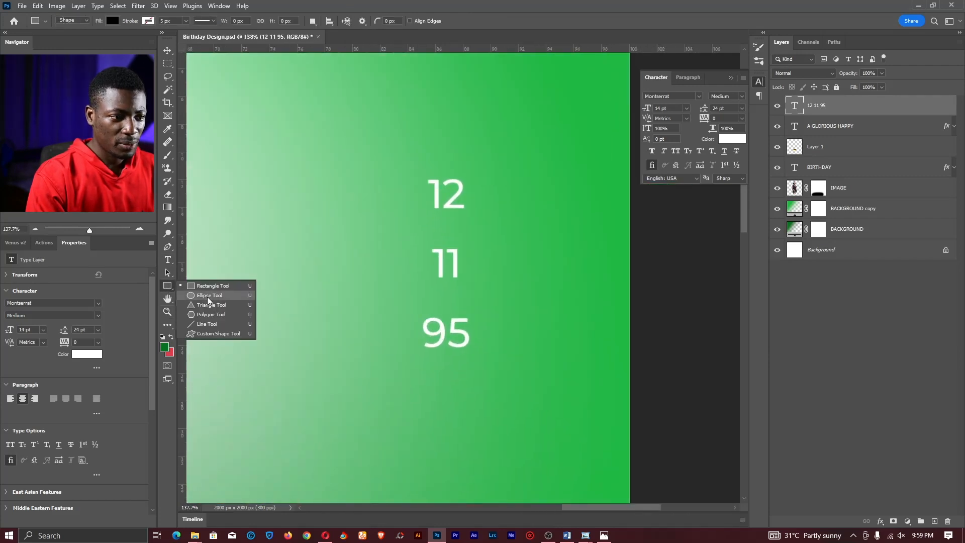
{"action": "left_click", "coordinate": [208, 298]}
{"action": "right_click", "coordinate": [174, 284]}
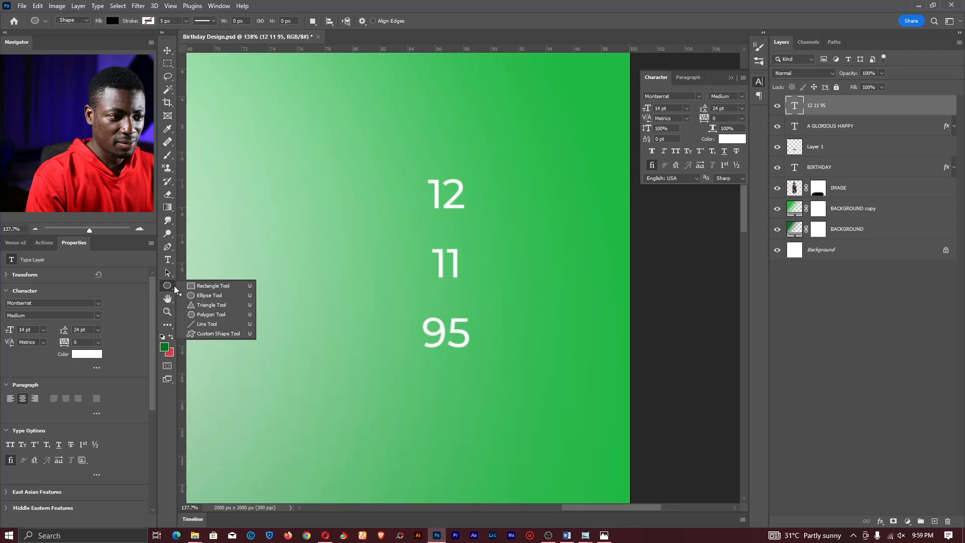
{"action": "left_click", "coordinate": [199, 297]}
{"action": "left_click_drag", "start_coordinate": [407, 147], "coordinate": [475, 215]}
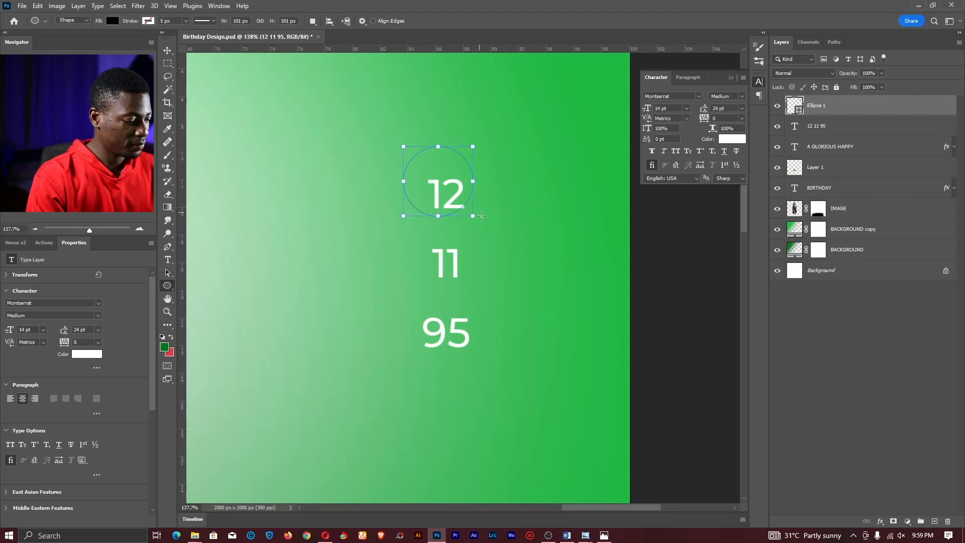
{"action": "key", "text": "v"}
{"action": "left_click_drag", "start_coordinate": [444, 174], "coordinate": [454, 188]}
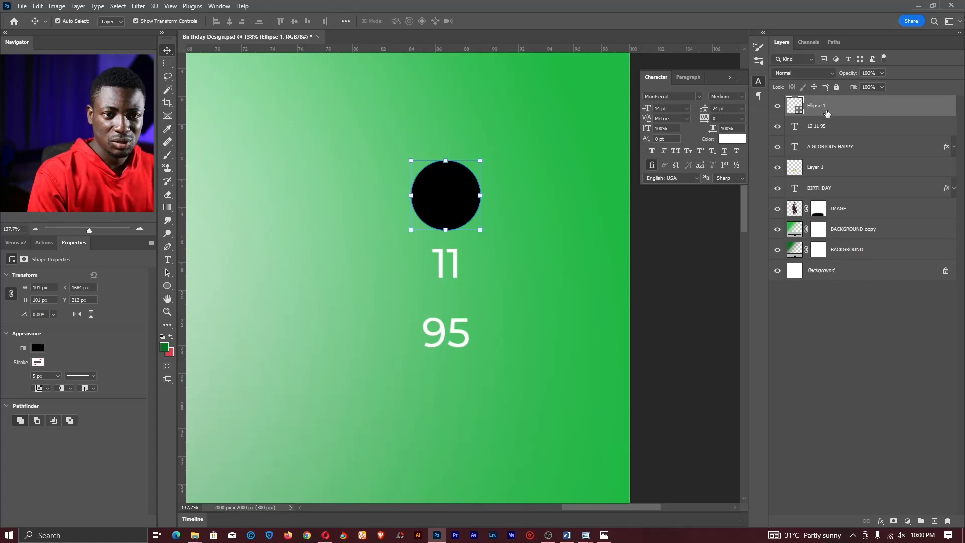
- Move Ellipse 1 below the 12 11 95 layer and fill it with sunflower yellow #ffcc00
{"action": "left_click_drag", "start_coordinate": [829, 108], "coordinate": [832, 129]}
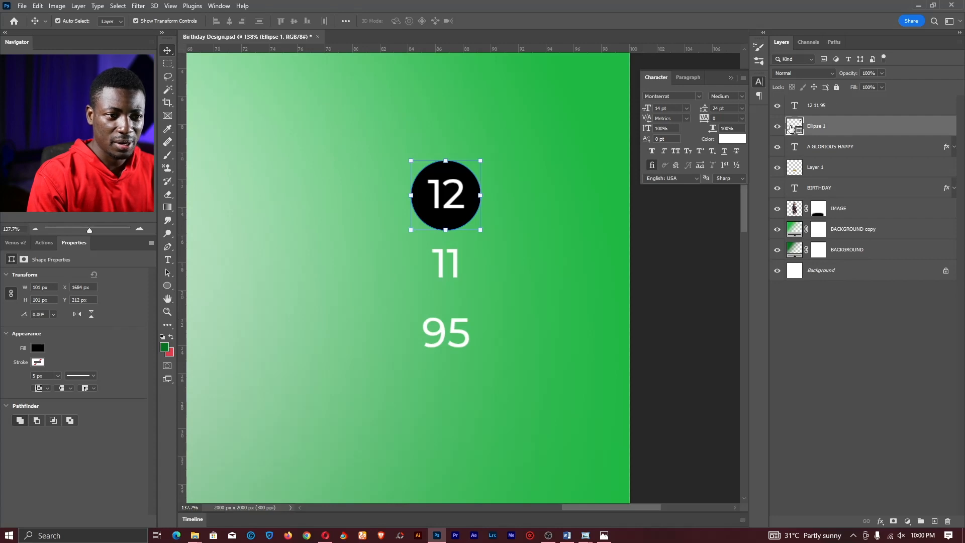
{"action": "left_click", "coordinate": [73, 163]}
{"action": "left_click_drag", "start_coordinate": [74, 163], "coordinate": [81, 163]}
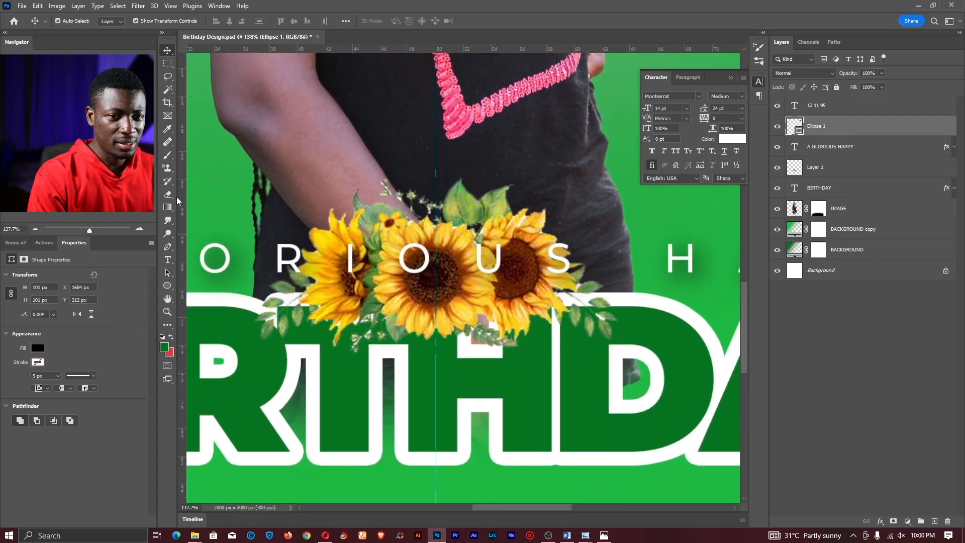
{"action": "double_click", "coordinate": [794, 126]}
{"action": "left_click", "coordinate": [462, 242]}
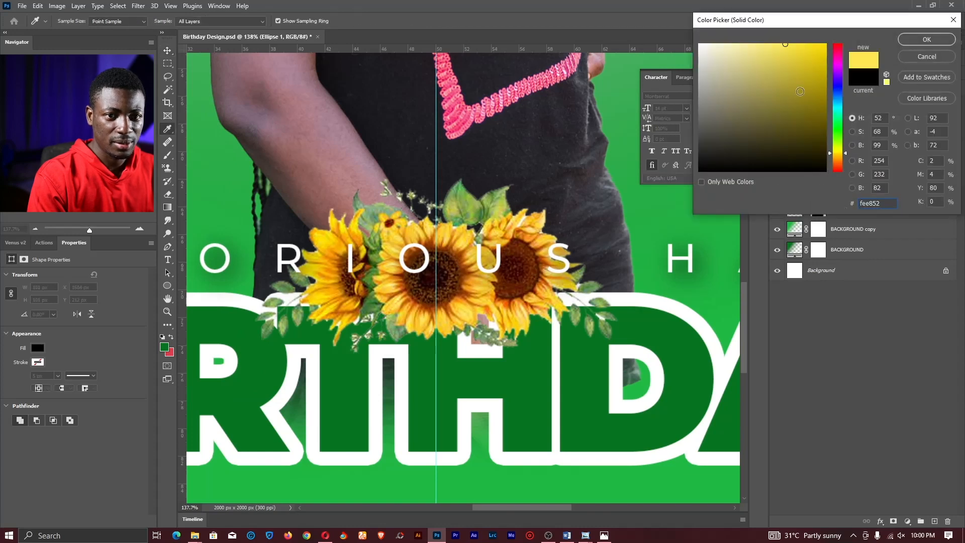
{"action": "left_click_drag", "start_coordinate": [790, 65], "coordinate": [826, 43]}
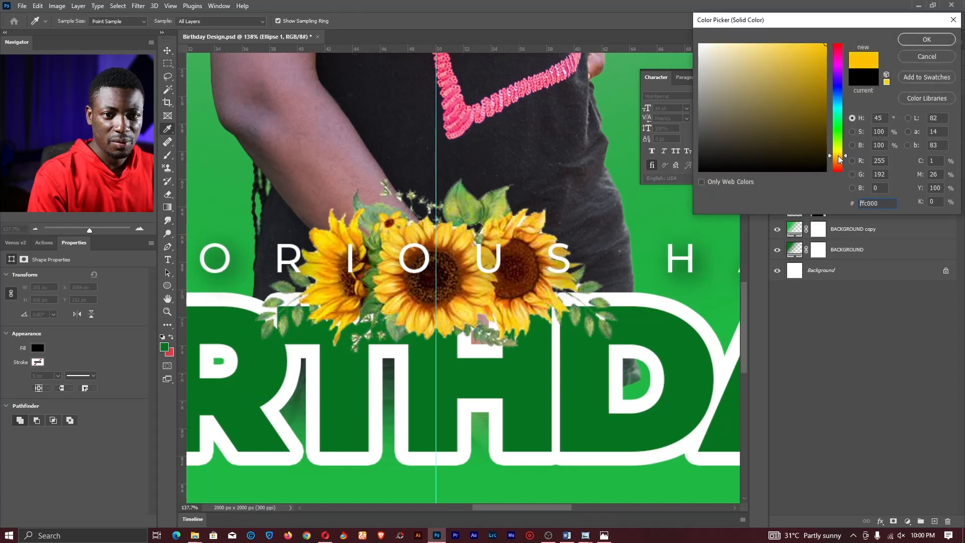
{"action": "left_click_drag", "start_coordinate": [837, 156], "coordinate": [838, 155]}
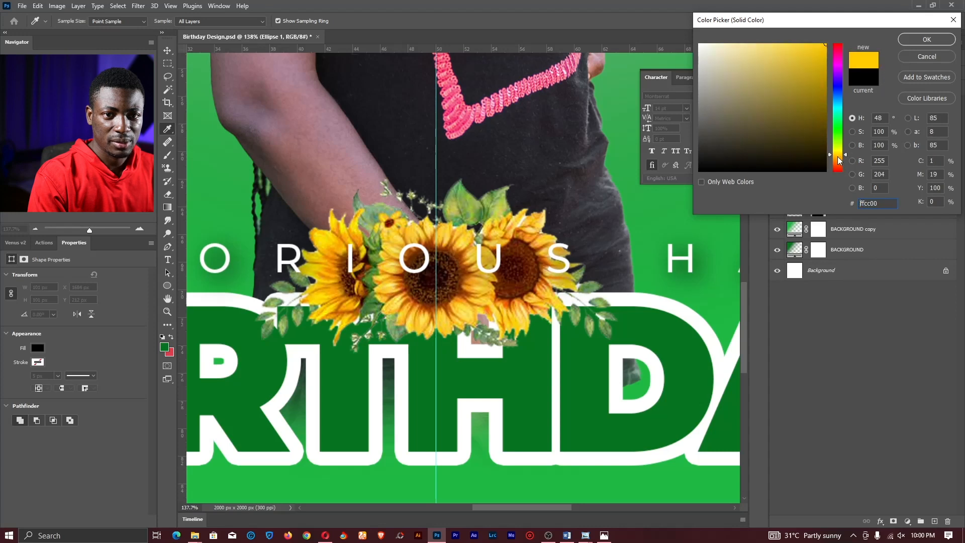
{"action": "left_click", "coordinate": [926, 39]}
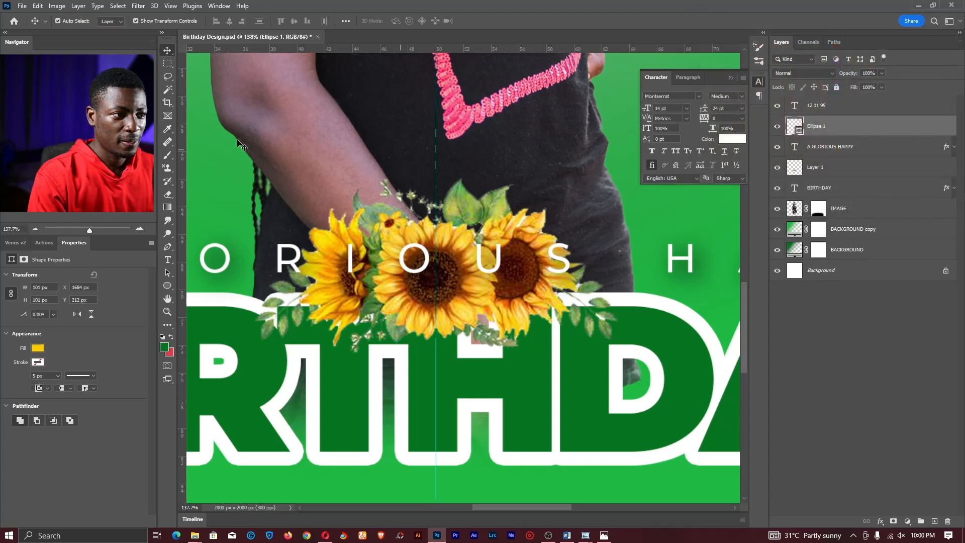
{"action": "left_click_drag", "start_coordinate": [519, 133], "coordinate": [415, 269]}
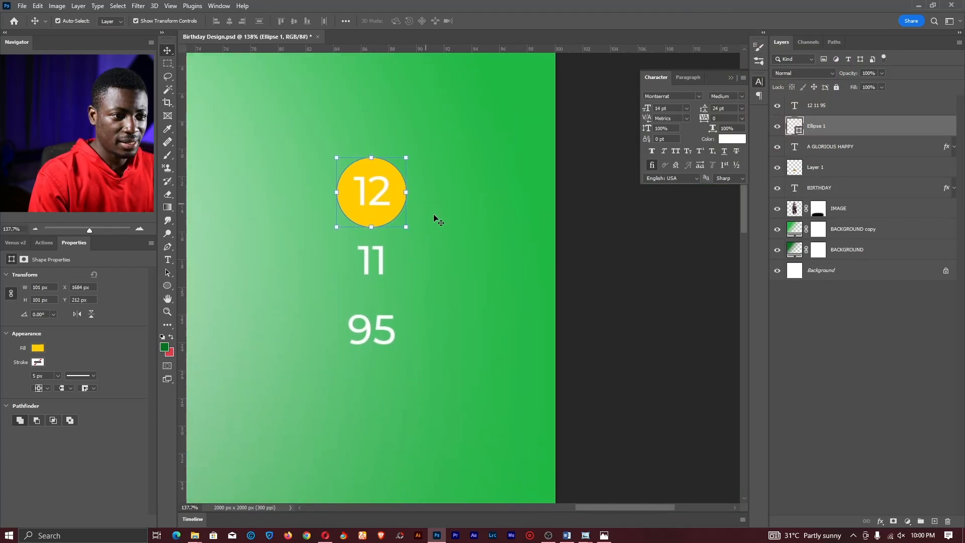
- Duplicate the yellow circle onto 95 and again onto 11
{"action": "key", "text": "ctrl"}
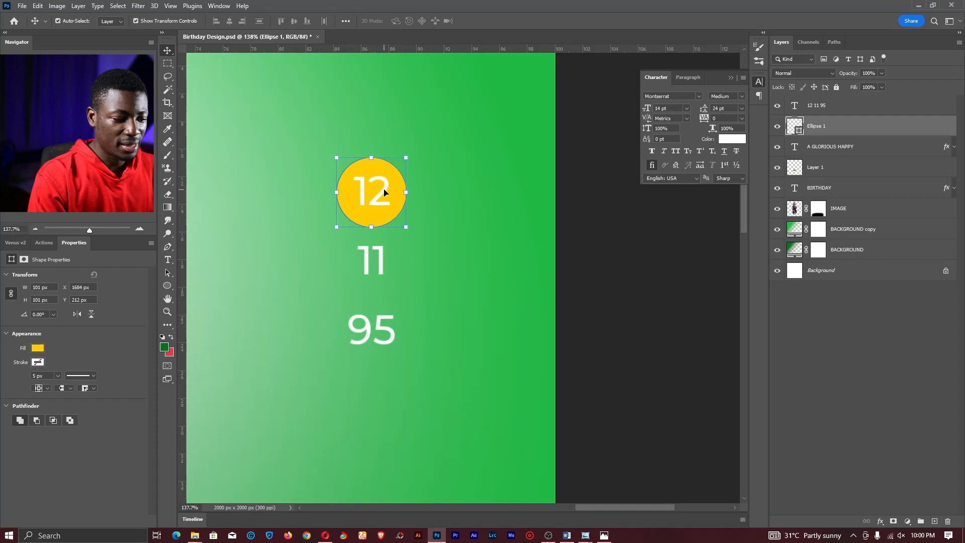
{"action": "left_click_drag", "start_coordinate": [379, 193], "coordinate": [387, 197]}
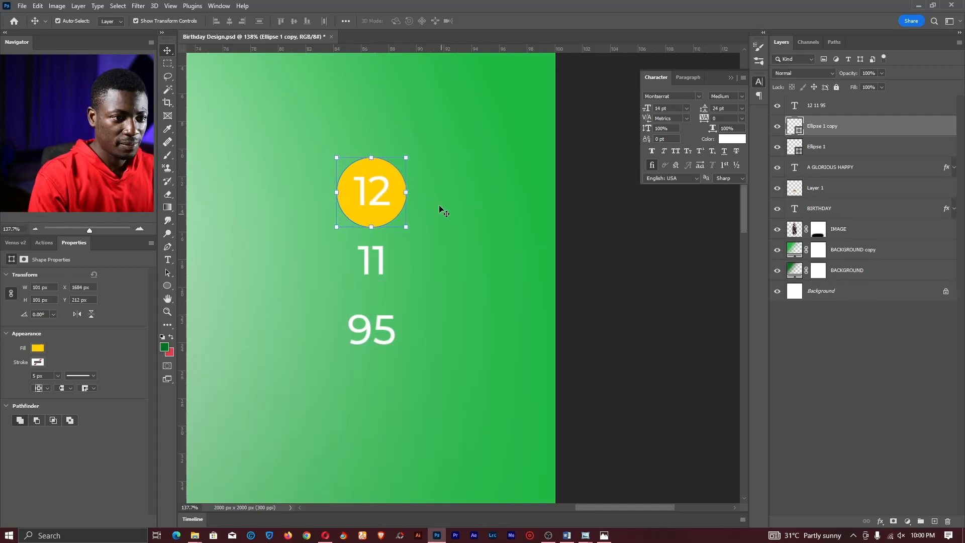
{"action": "left_click_drag", "start_coordinate": [433, 146], "coordinate": [438, 277]}
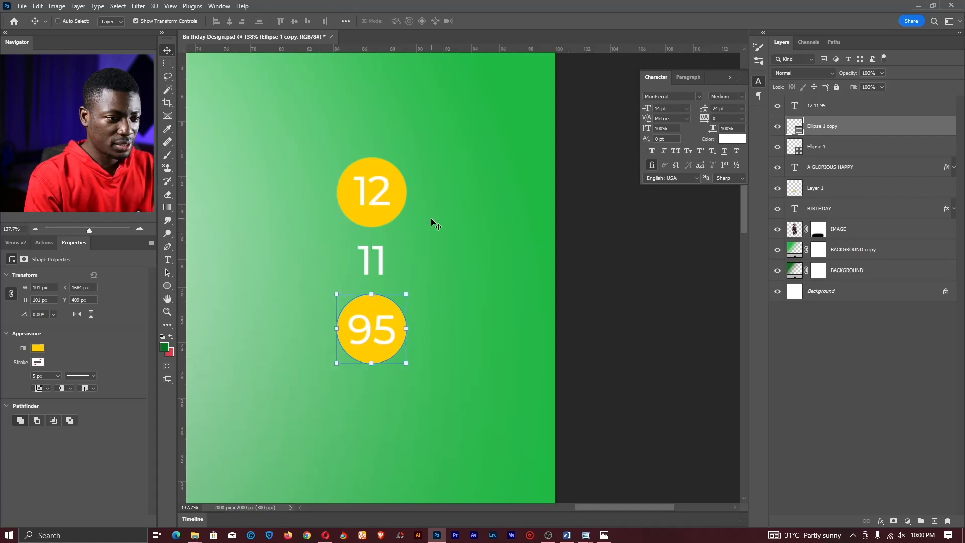
{"action": "left_click_drag", "start_coordinate": [440, 326], "coordinate": [445, 271]}
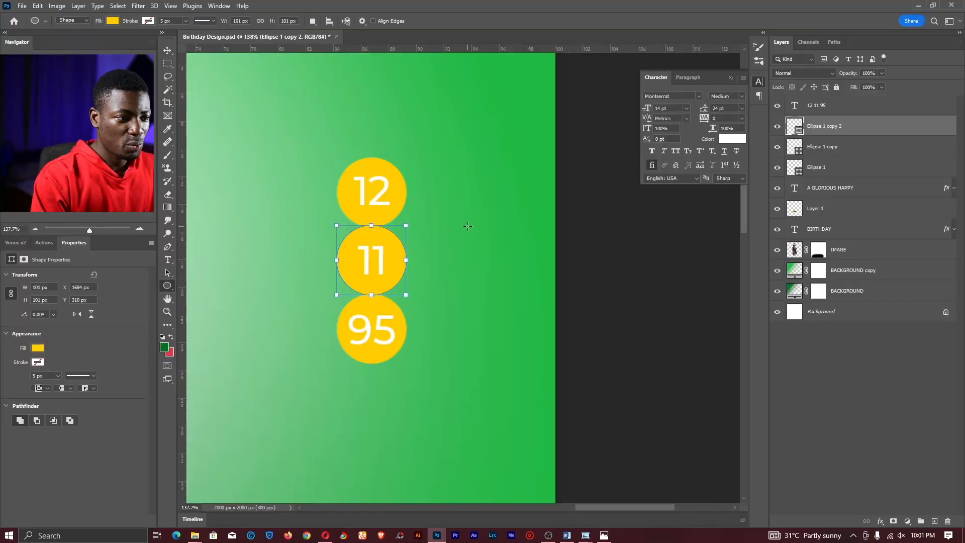
- Give the middle circle behind 11 no fill and a 10 px yellow stroke
{"action": "right_click", "coordinate": [167, 286]}
{"action": "left_click", "coordinate": [167, 285]}
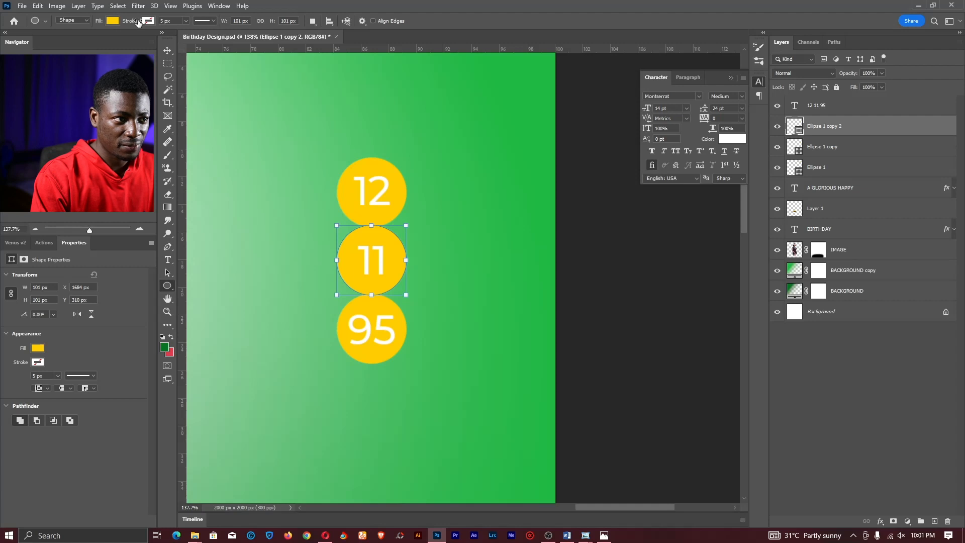
{"action": "left_click", "coordinate": [110, 21]}
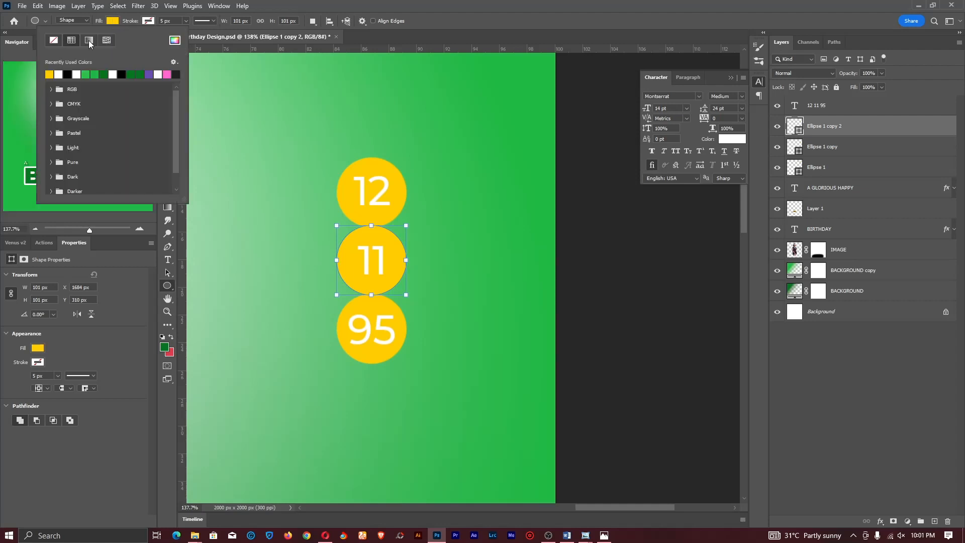
{"action": "left_click", "coordinate": [53, 40]}
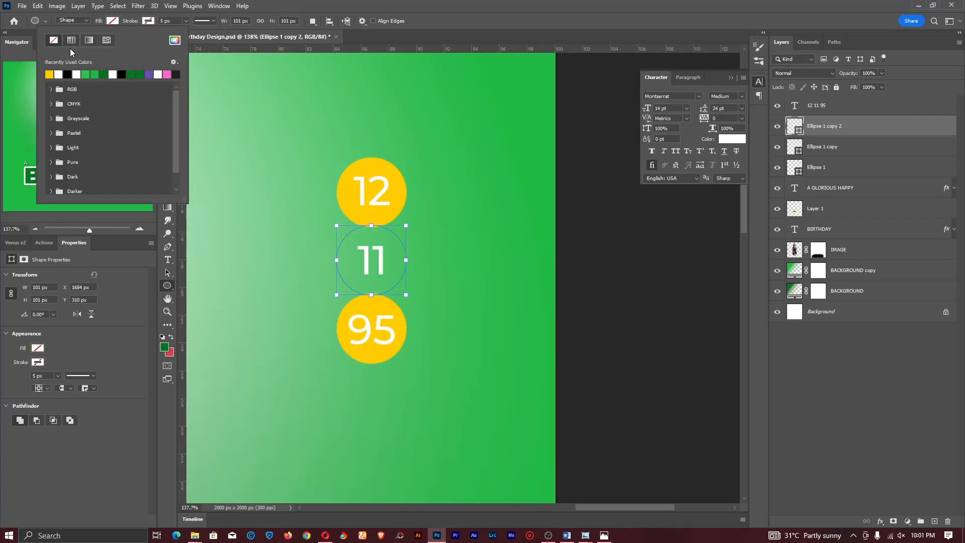
{"action": "left_click", "coordinate": [148, 22]}
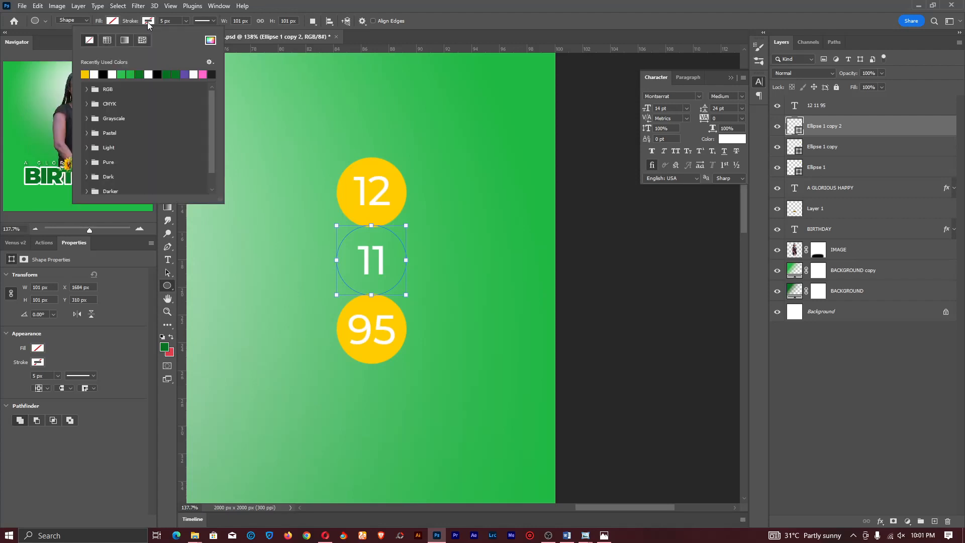
{"action": "left_click", "coordinate": [85, 74]}
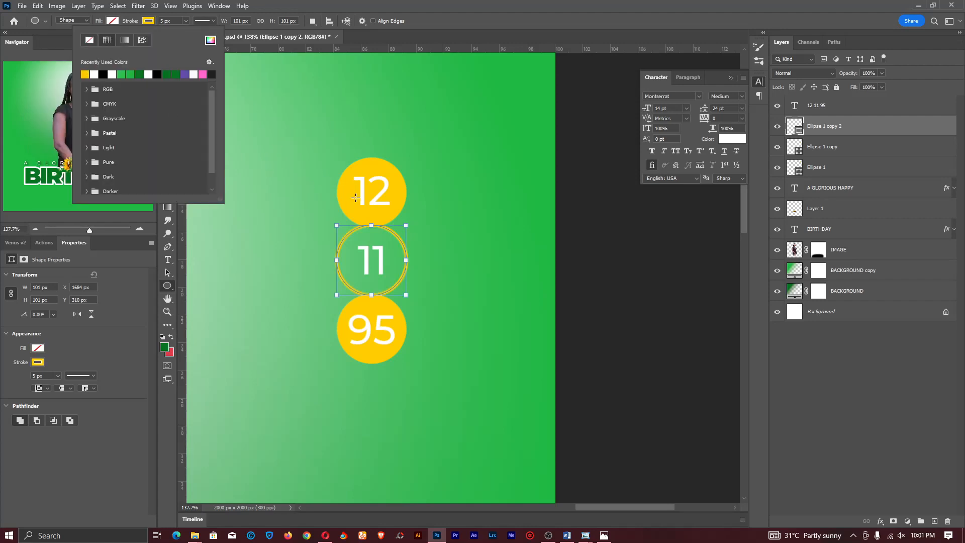
{"action": "left_click", "coordinate": [160, 21]}
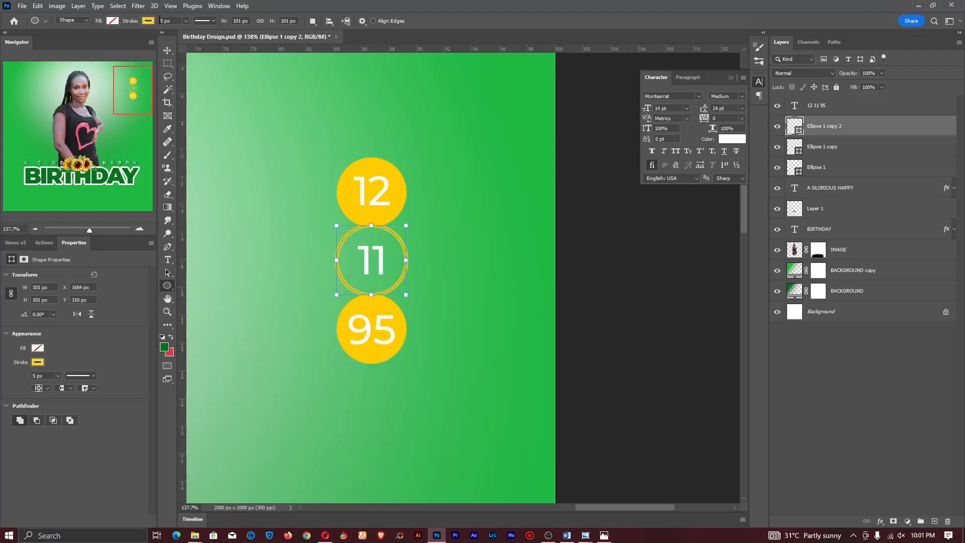
{"action": "type", "text": "10"}
{"action": "key", "text": "Return"}
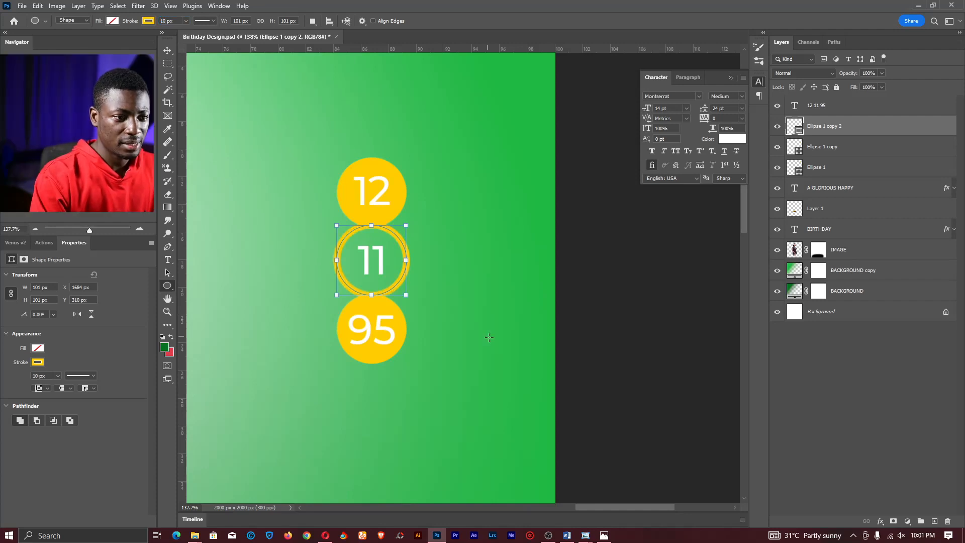
{"action": "key", "text": "z"}
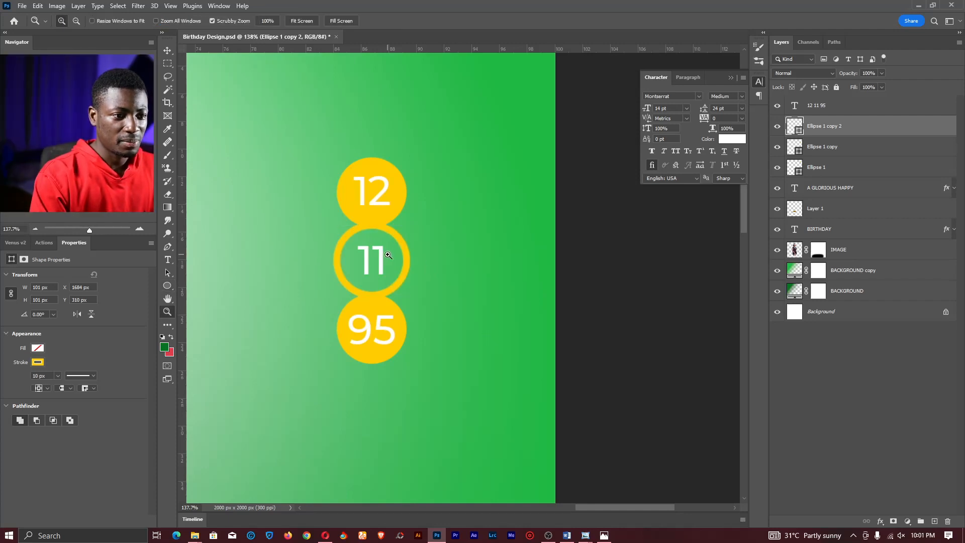
{"action": "left_click_drag", "start_coordinate": [386, 249], "coordinate": [393, 249]}
- Colour the number 12 black
{"action": "key", "text": "t"}
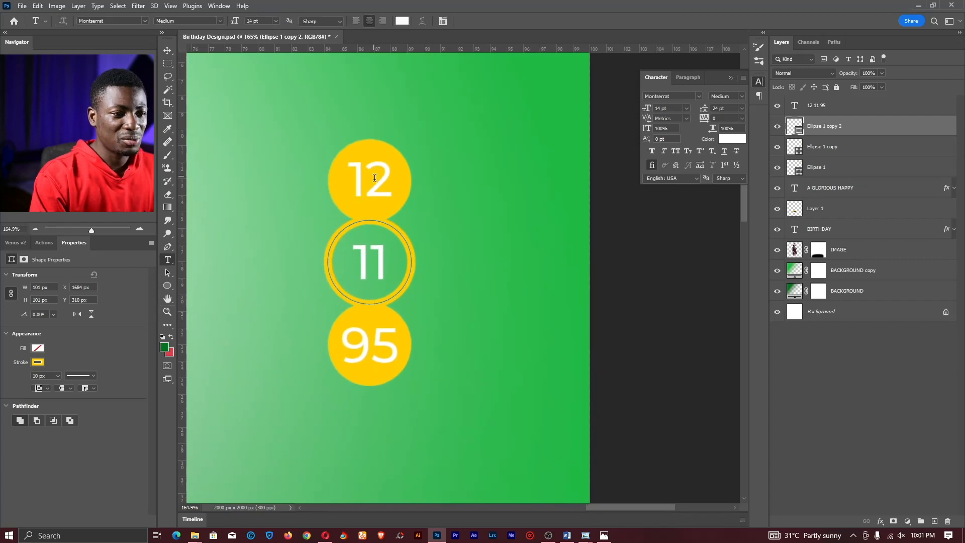
{"action": "left_click", "coordinate": [386, 178]}
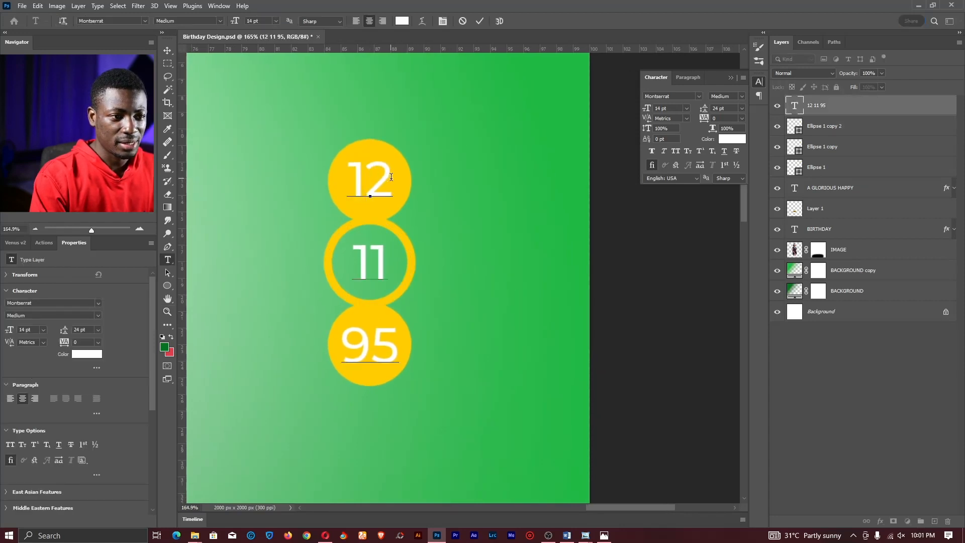
{"action": "double_click", "coordinate": [386, 177]}
{"action": "left_click", "coordinate": [401, 22]}
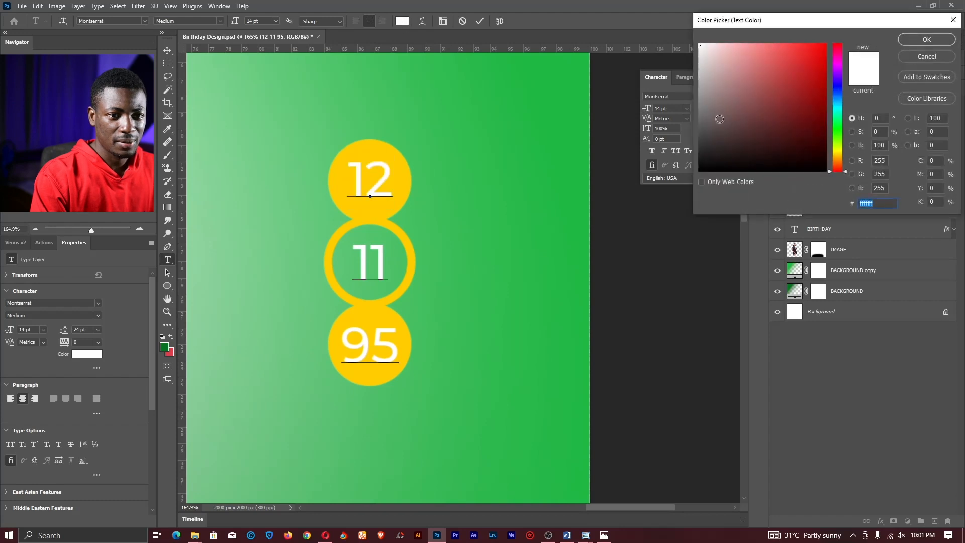
{"action": "left_click_drag", "start_coordinate": [720, 119], "coordinate": [651, 220]}
{"action": "key", "text": "Return"}
- Colour 95 black, commit the date text, and fit the whole flyer on screen
{"action": "left_click", "coordinate": [371, 344]}
{"action": "double_click", "coordinate": [371, 344]}
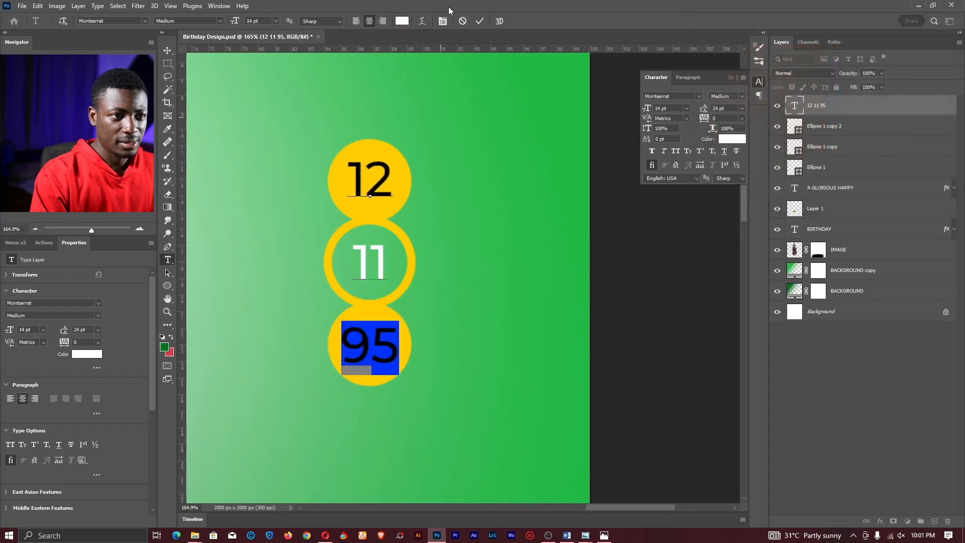
{"action": "left_click", "coordinate": [401, 23]}
{"action": "left_click_drag", "start_coordinate": [723, 139], "coordinate": [688, 180]}
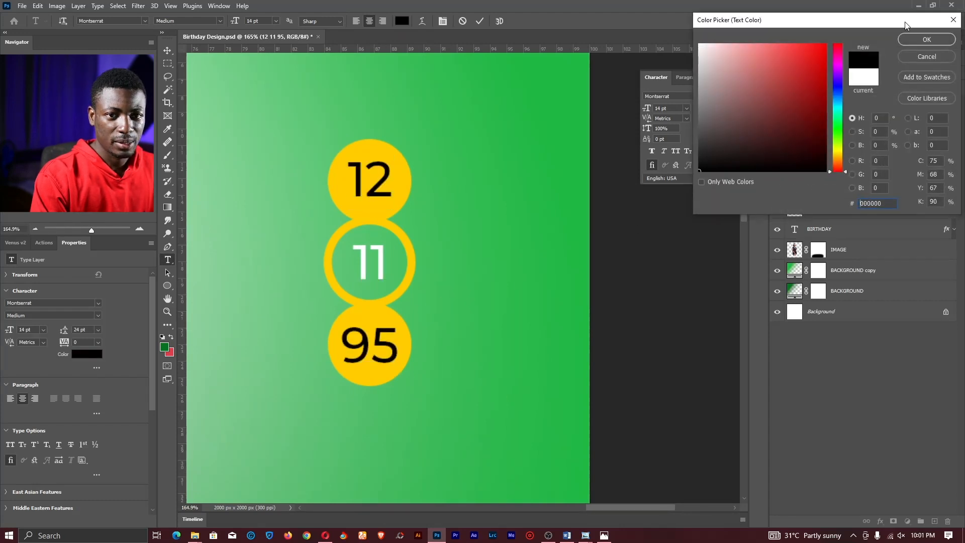
{"action": "left_click", "coordinate": [924, 39]}
{"action": "left_click", "coordinate": [479, 21]}
{"action": "key", "text": "z"}
{"action": "left_click", "coordinate": [303, 21]}
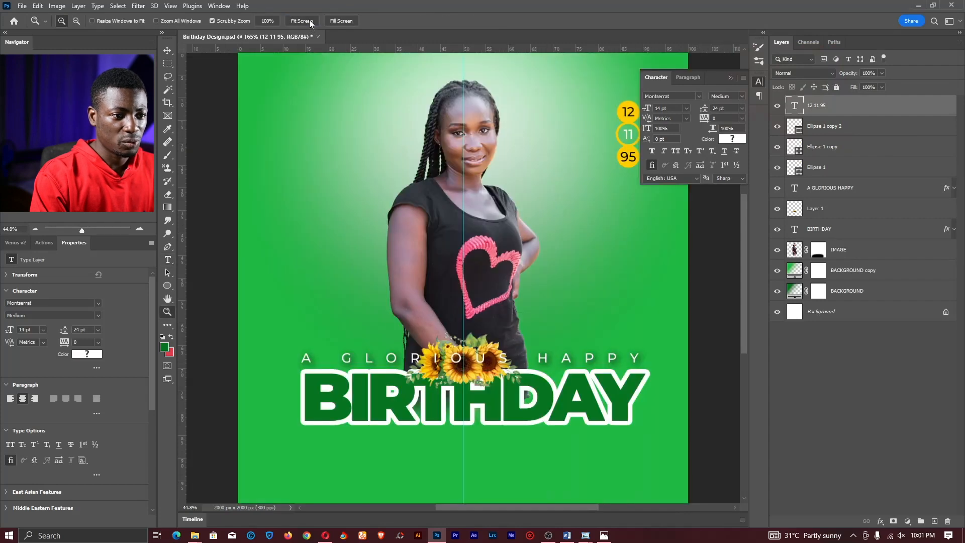
{"action": "mouse_move", "coordinate": [537, 221]}
{"action": "left_mouse_down"}
{"action": "mouse_move", "coordinate": [513, 219]}
{"action": "mouse_move", "coordinate": [528, 219]}
{"action": "left_mouse_up"}
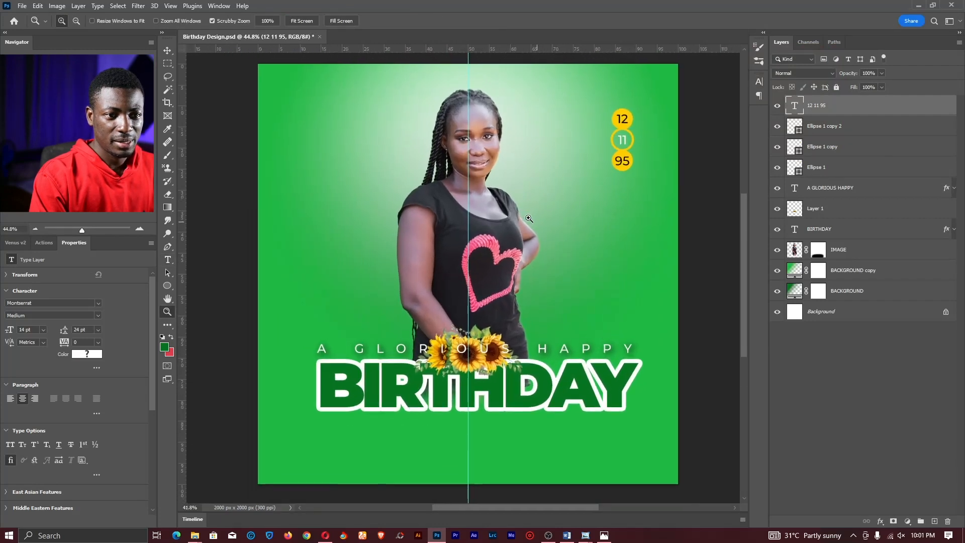
{"action": "key", "text": "t"}
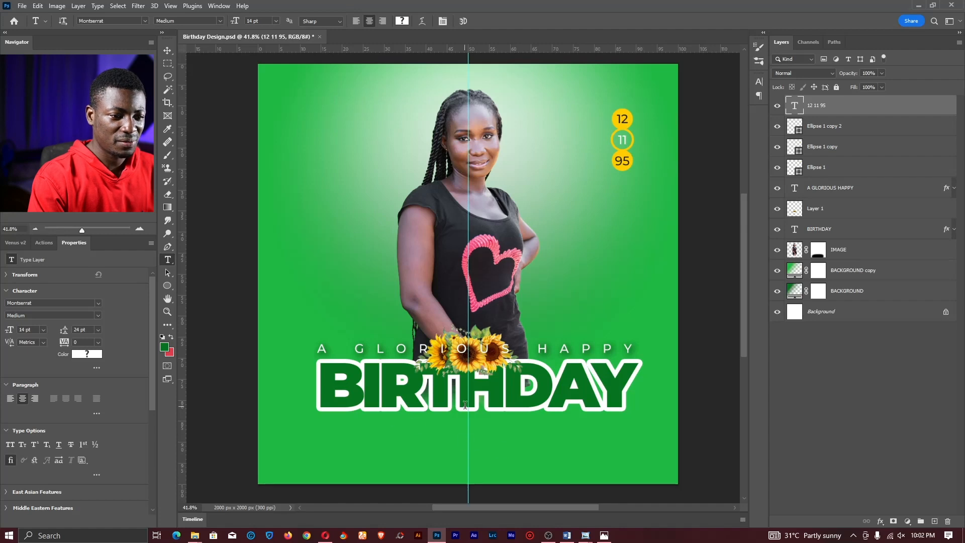
- Place a copy of the A GLORIOUS HAPPY line below BIRTHDAY
{"action": "left_click", "coordinate": [489, 351]}
{"action": "left_click", "coordinate": [484, 21]}
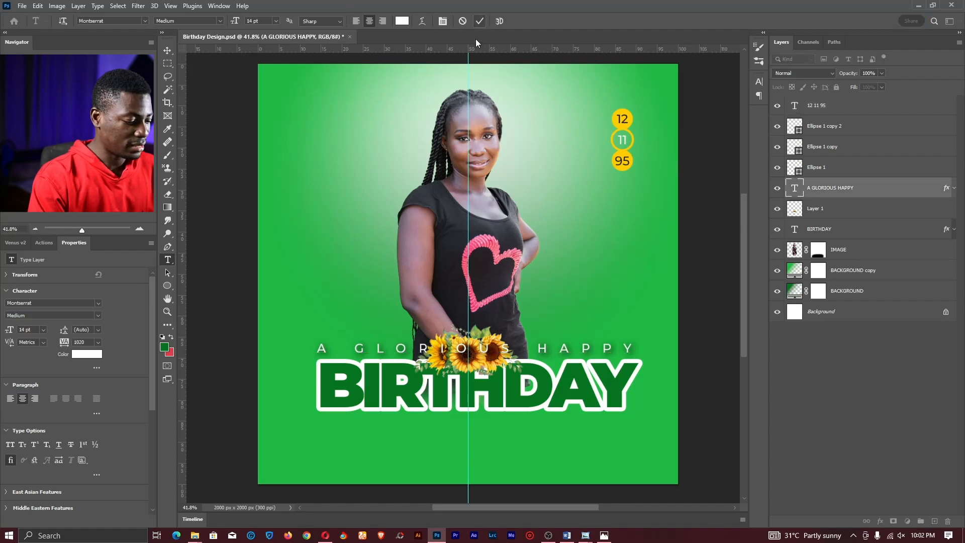
{"action": "key", "text": "v"}
{"action": "left_click_drag", "start_coordinate": [505, 276], "coordinate": [520, 359]}
- Replace the copied line's text with the celebrant's name and commit it
{"action": "key", "text": "t"}
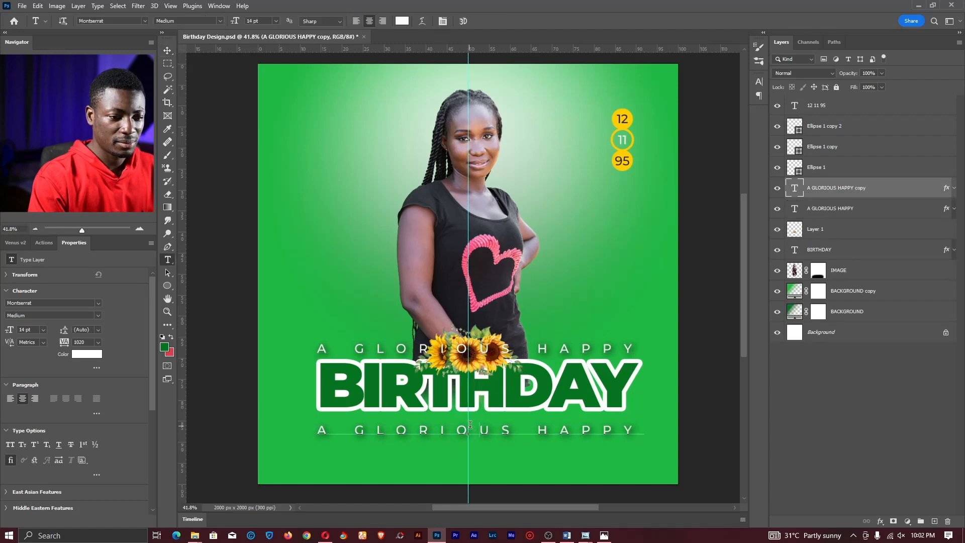
{"action": "double_click", "coordinate": [474, 431]}
{"action": "key", "text": "ctrl+a"}
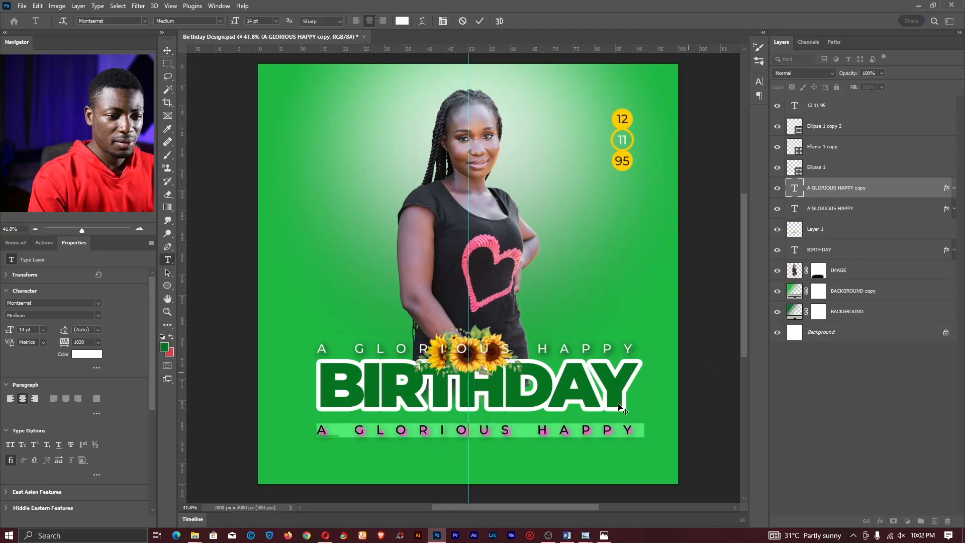
{"action": "left_click", "coordinate": [480, 21]}
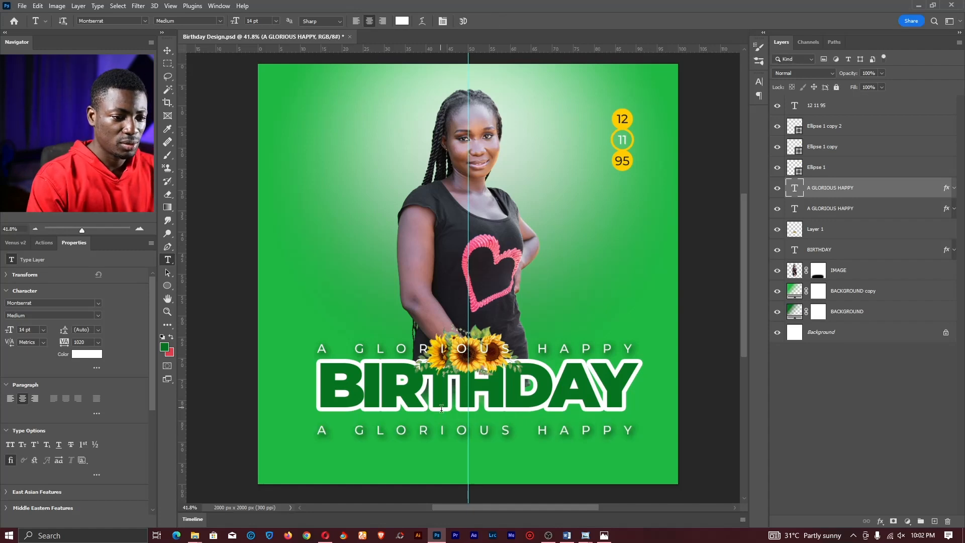
{"action": "triple_click", "coordinate": [450, 434]}
{"action": "key", "text": "ctrl+a"}
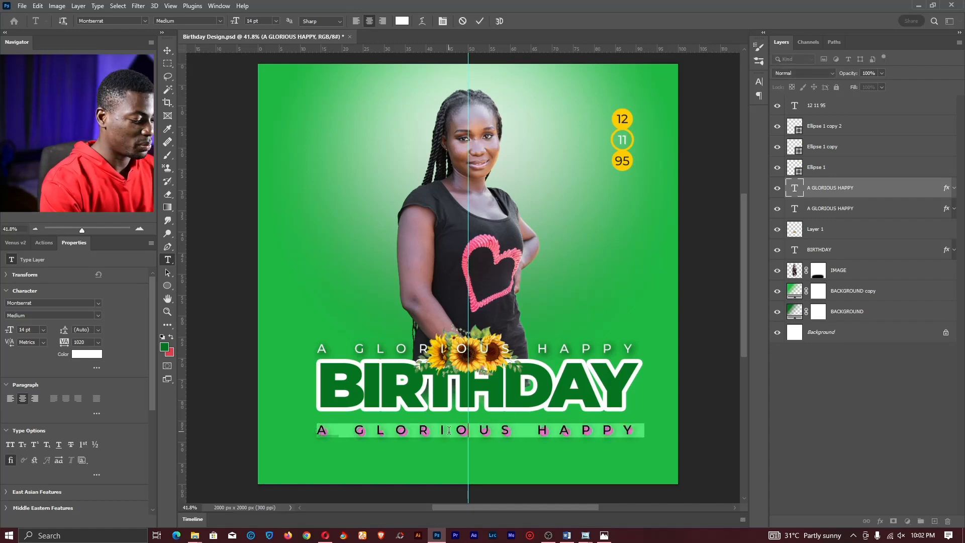
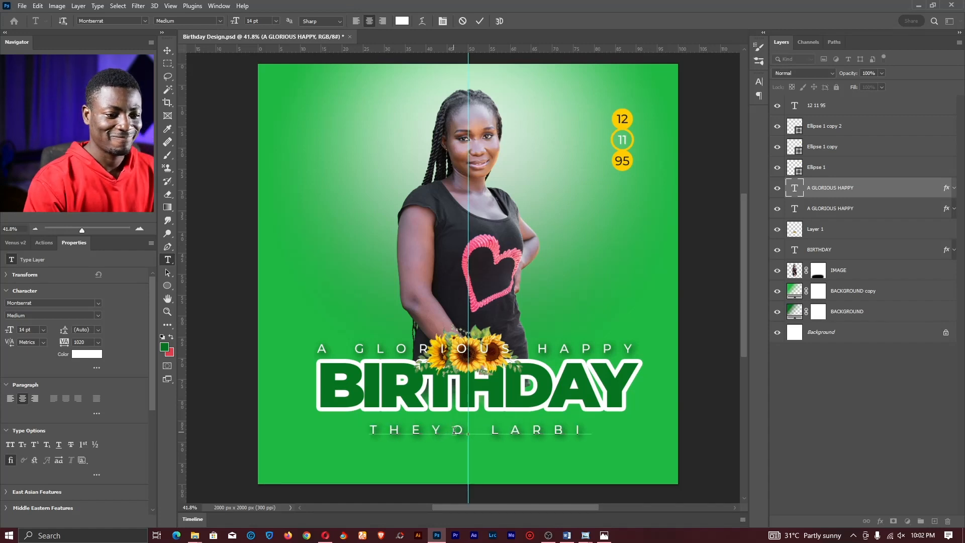
{"action": "key", "text": "ctrl+Return"}
{"action": "key", "text": "z"}
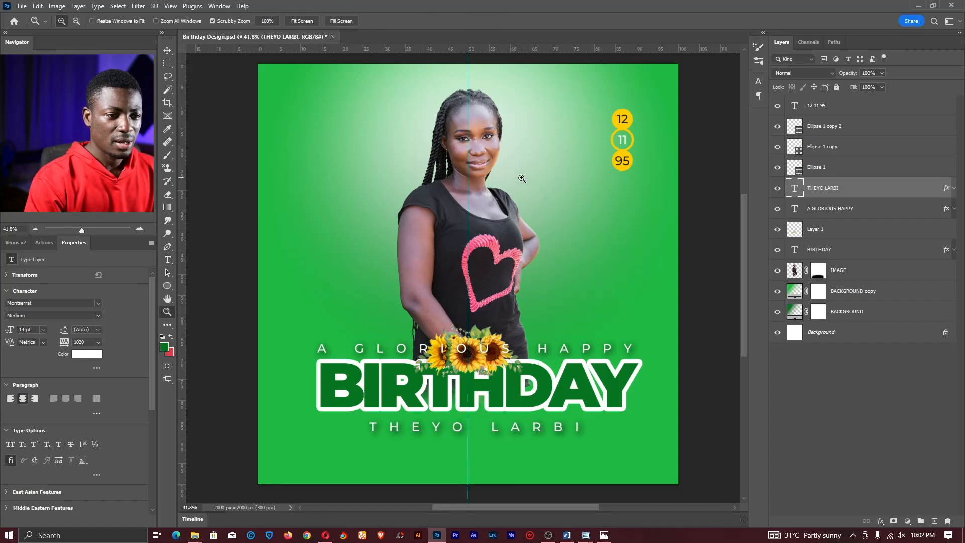
{"action": "left_click_drag", "start_coordinate": [522, 179], "coordinate": [516, 160]}
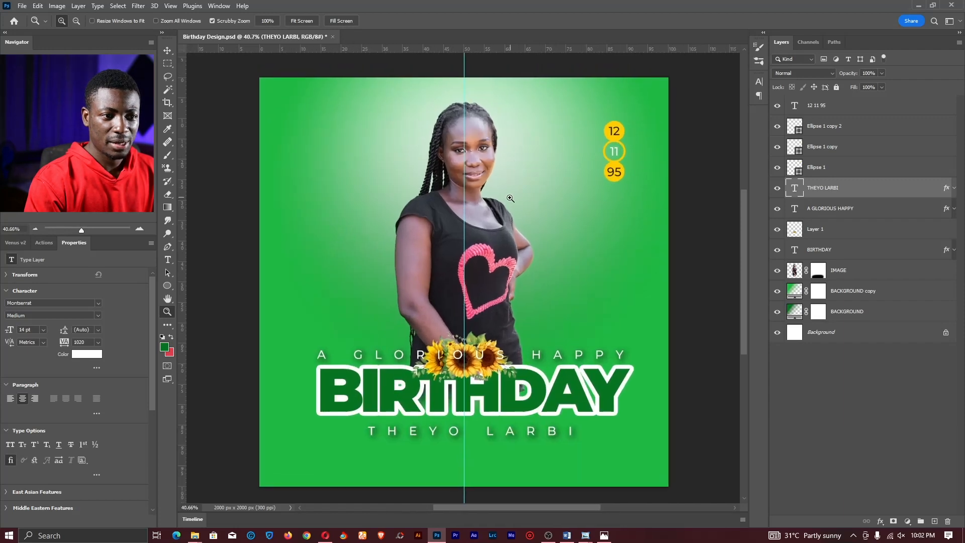
- Duplicate the BIRTHDAY title and move one copy up near the flyer's top
{"action": "left_click_drag", "start_coordinate": [510, 198], "coordinate": [502, 199]}
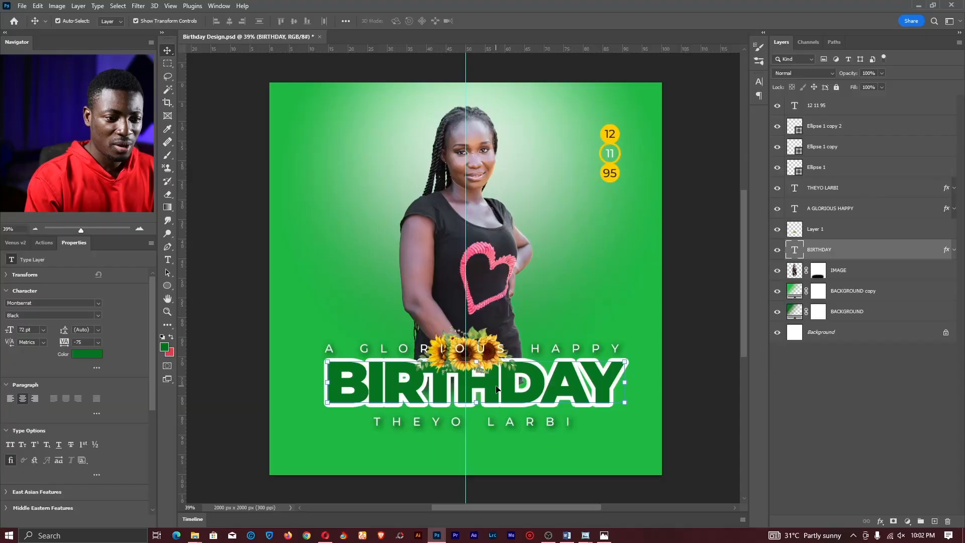
{"action": "key", "text": "ctrl"}
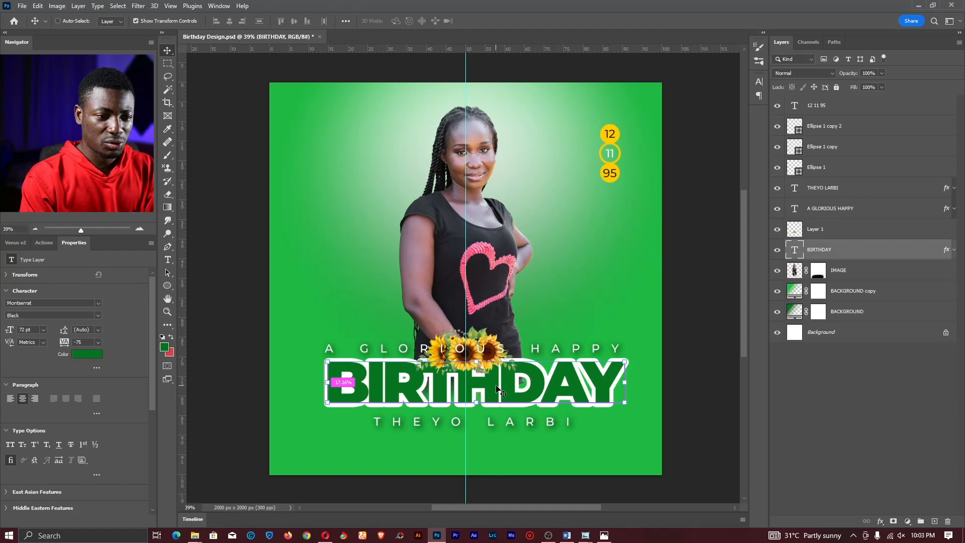
{"action": "key", "text": "ctrl+j"}
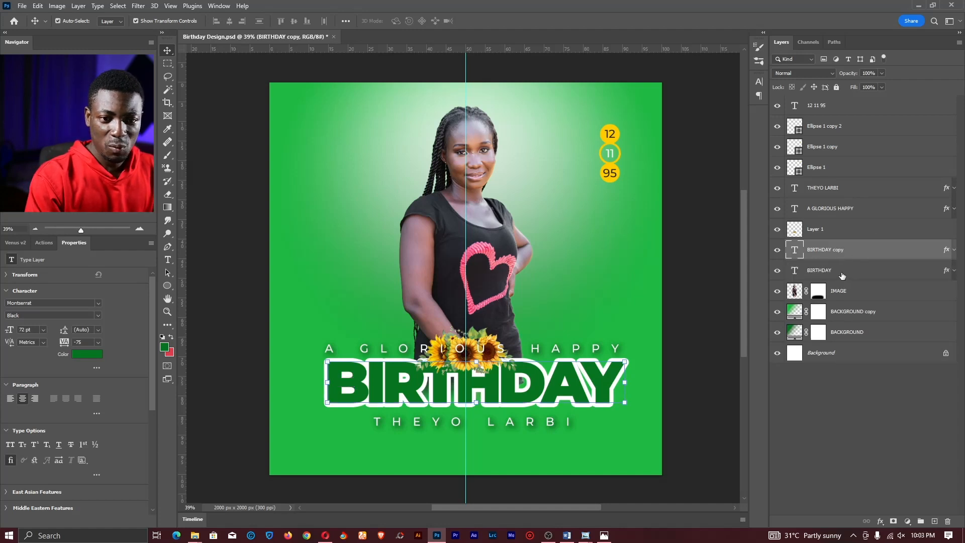
{"action": "left_click", "coordinate": [834, 272]}
{"action": "key", "text": "ctrl"}
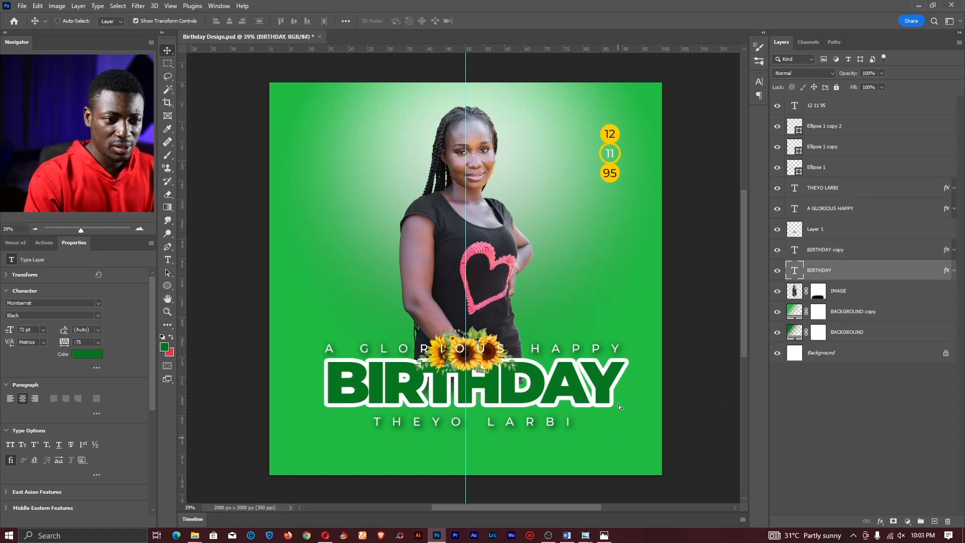
{"action": "left_click_drag", "start_coordinate": [618, 406], "coordinate": [617, 268]}
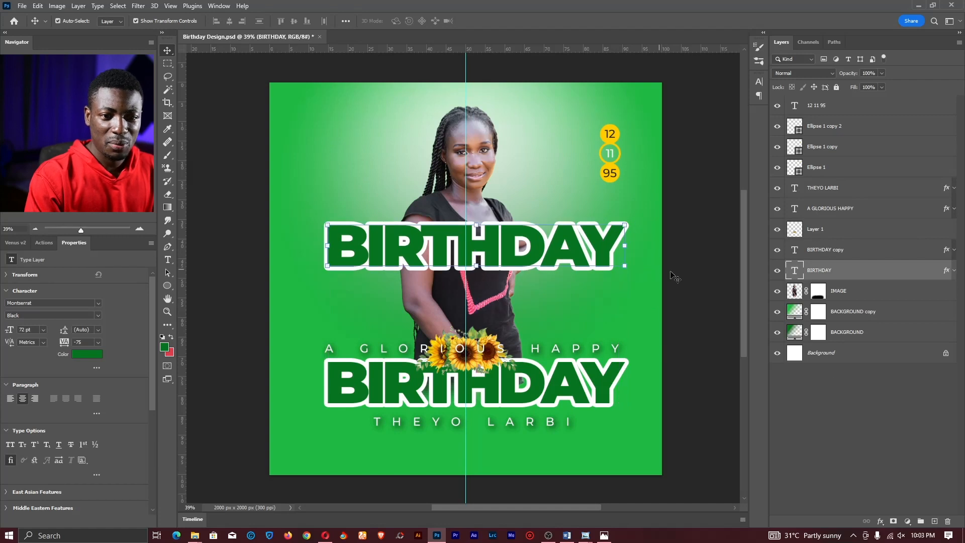
- Put that BIRTHDAY behind the woman, clear its layer style, and set Fill to 0%
{"action": "left_click_drag", "start_coordinate": [853, 276], "coordinate": [853, 298]}
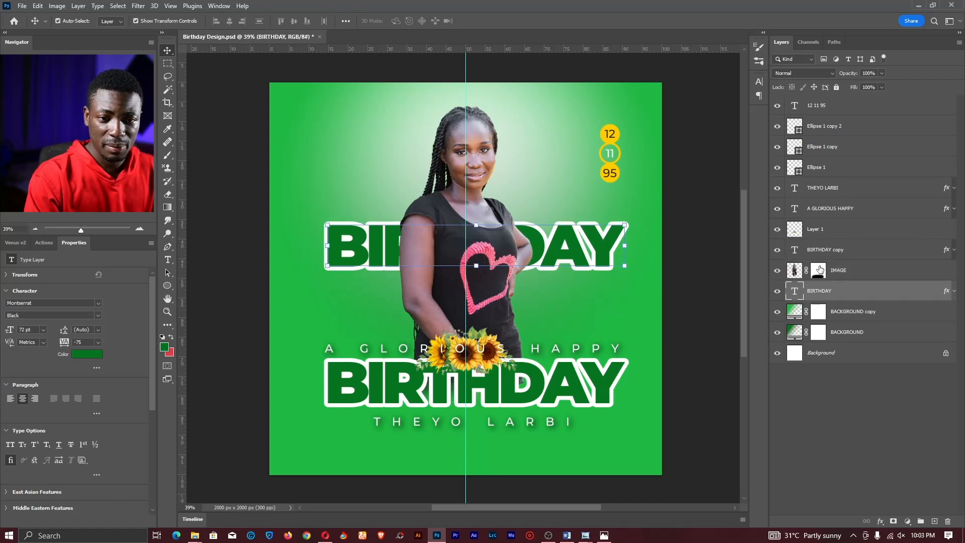
{"action": "right_click", "coordinate": [834, 293]}
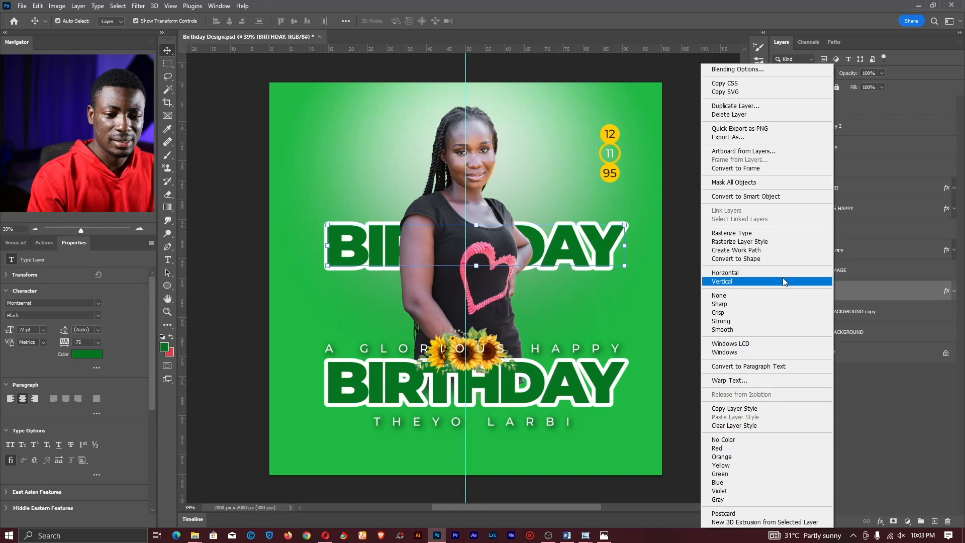
{"action": "left_click", "coordinate": [747, 425]}
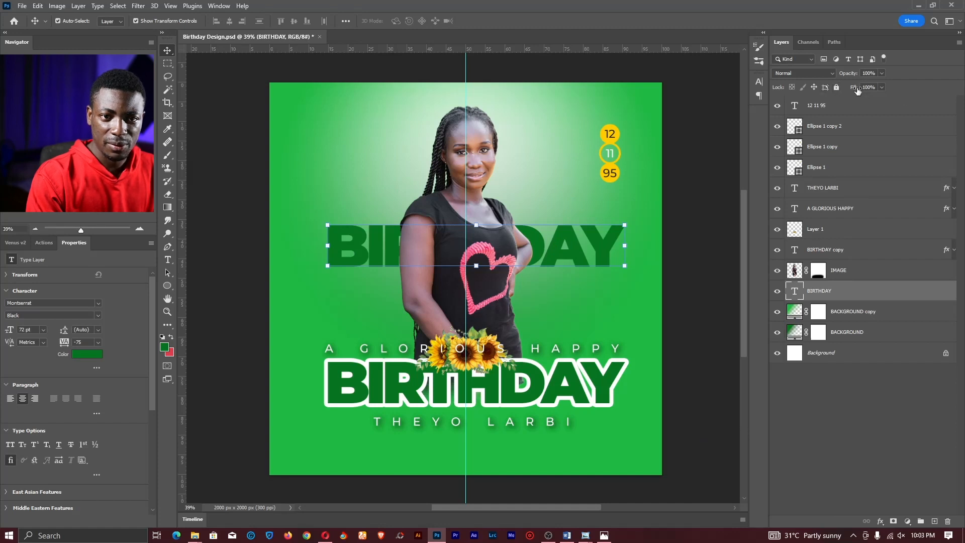
{"action": "left_click_drag", "start_coordinate": [858, 89], "coordinate": [722, 93]}
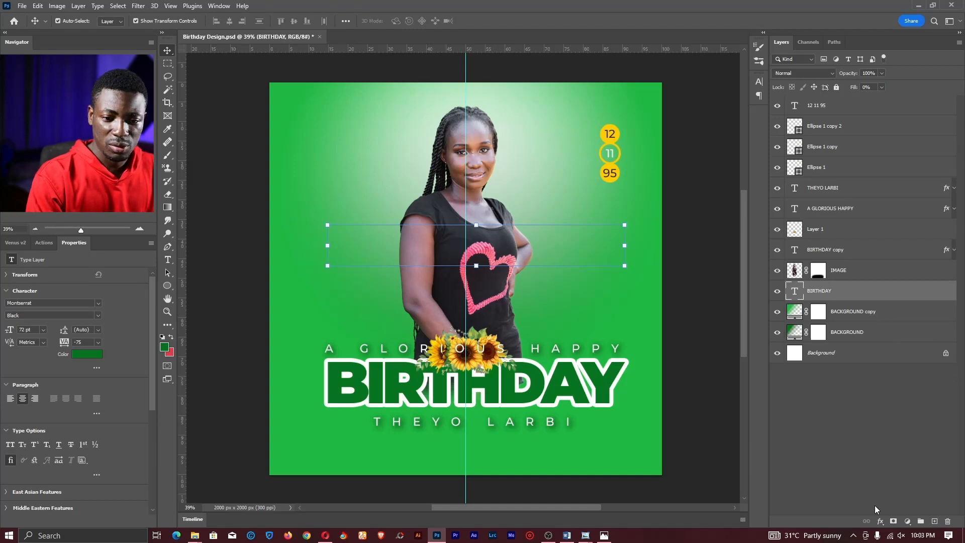
- Give BIRTHDAY a 5 px outside Stroke and move it just above A GLORIOUS HAPPY
{"action": "left_click", "coordinate": [878, 520]}
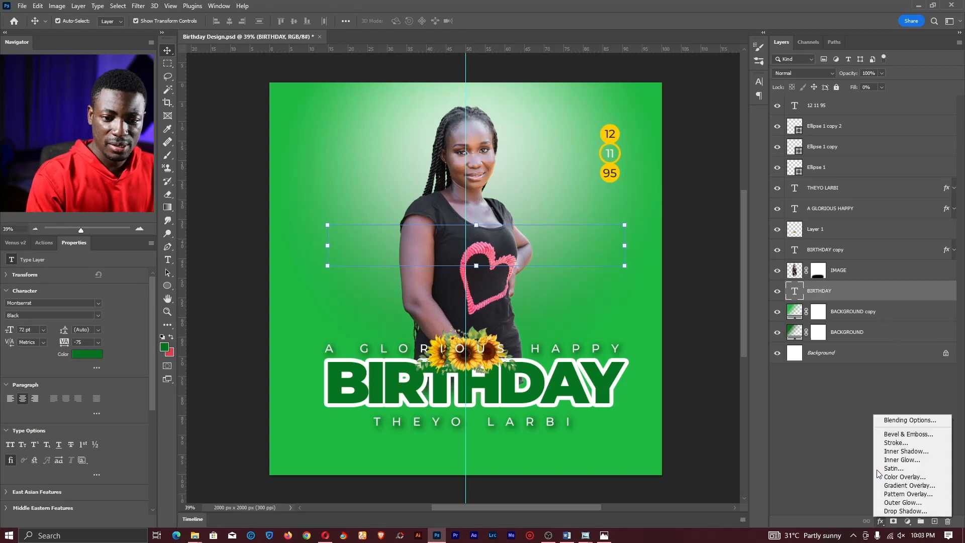
{"action": "left_click", "coordinate": [889, 445]}
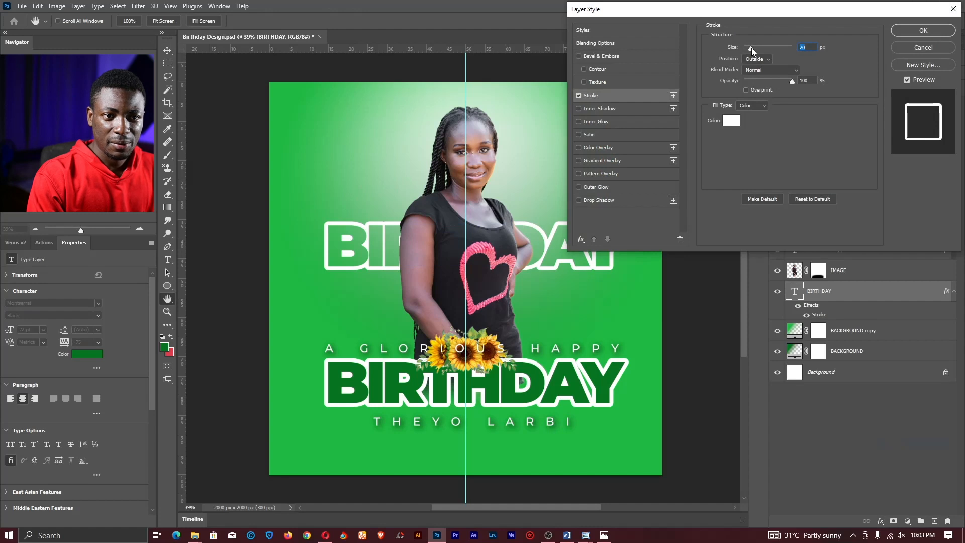
{"action": "mouse_move", "coordinate": [752, 47]}
{"action": "left_mouse_down"}
{"action": "mouse_move", "coordinate": [698, 45]}
{"action": "mouse_move", "coordinate": [656, 58]}
{"action": "left_mouse_up"}
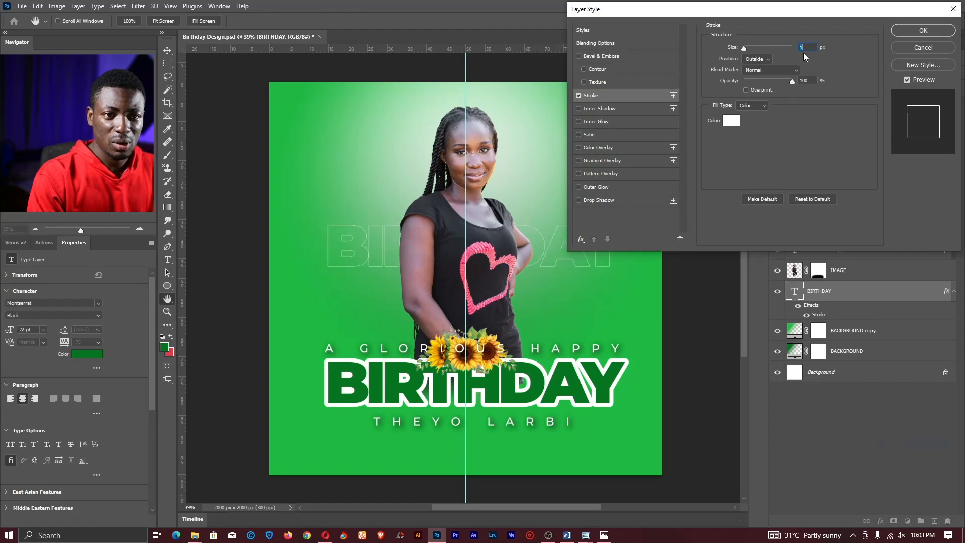
{"action": "type", "text": "5"}
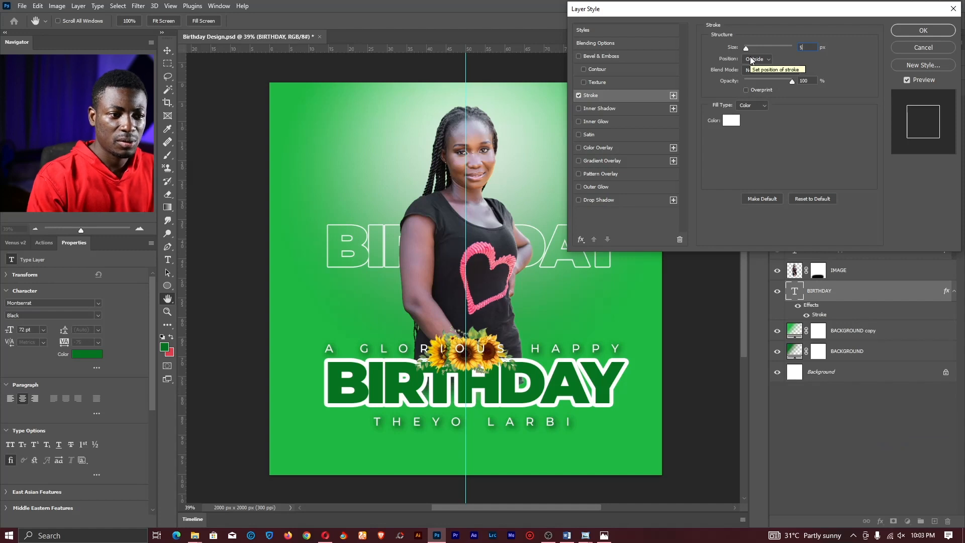
{"action": "left_click", "coordinate": [752, 59]}
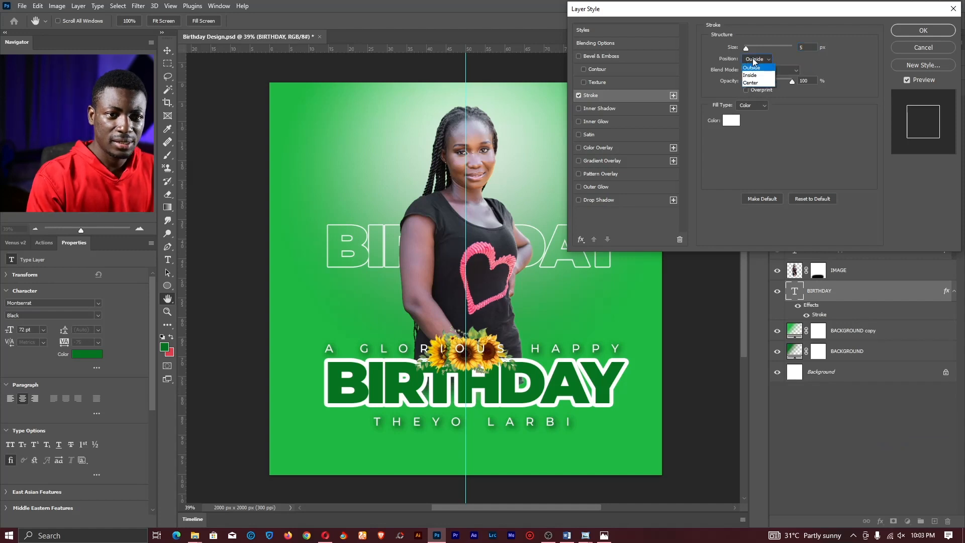
{"action": "left_click", "coordinate": [752, 75]}
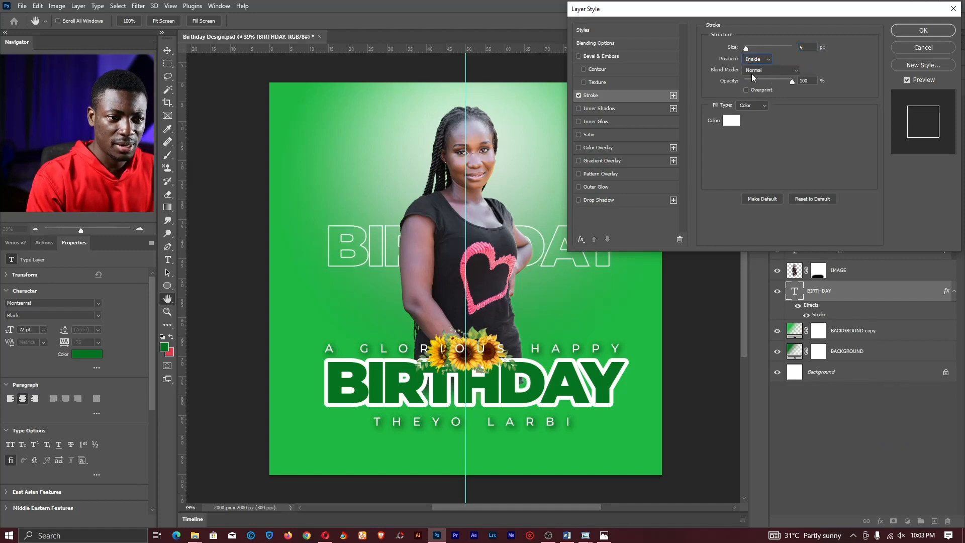
{"action": "left_click", "coordinate": [753, 59]}
{"action": "left_click", "coordinate": [753, 59]}
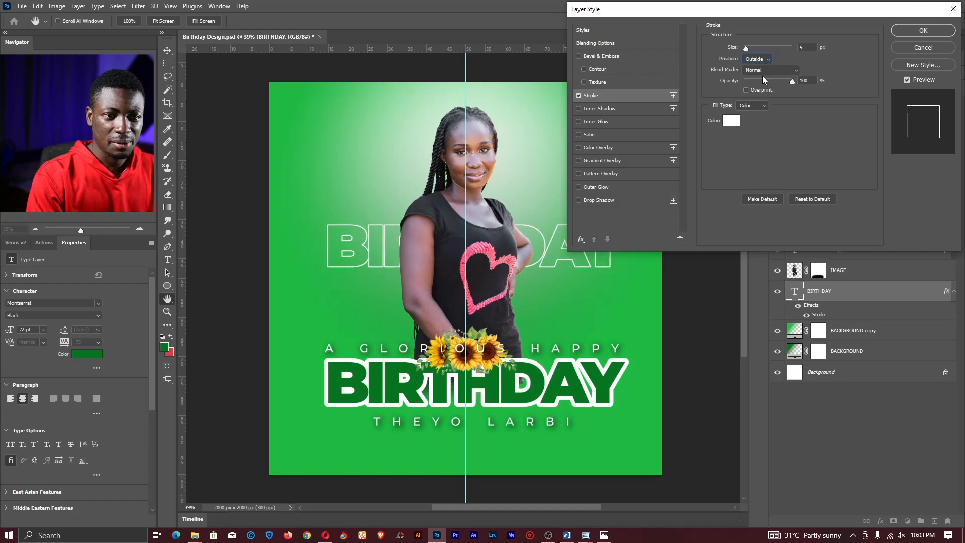
{"action": "left_click", "coordinate": [922, 31]}
{"action": "key", "text": "v"}
{"action": "left_click_drag", "start_coordinate": [638, 195], "coordinate": [639, 248]}
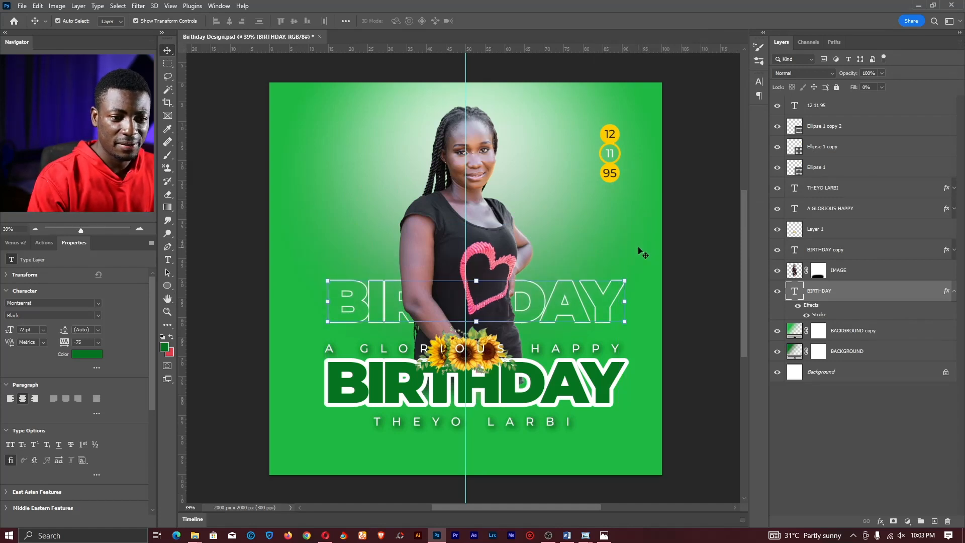
- Duplicate the outlined BIRTHDAY upward into additional stacked rows
{"action": "key", "text": "ctrl"}
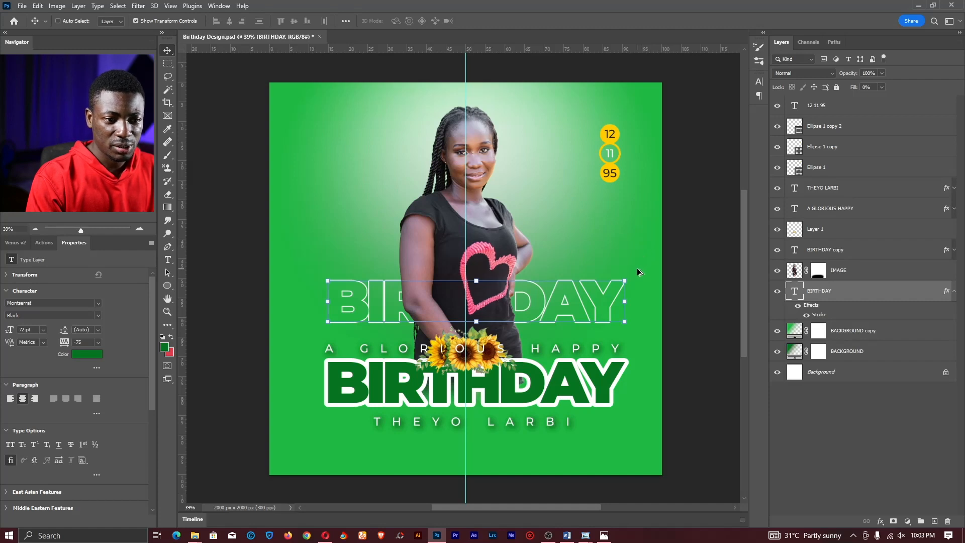
{"action": "left_click_drag", "start_coordinate": [638, 272], "coordinate": [639, 222]}
{"action": "left_click_drag", "start_coordinate": [639, 260], "coordinate": [640, 194]}
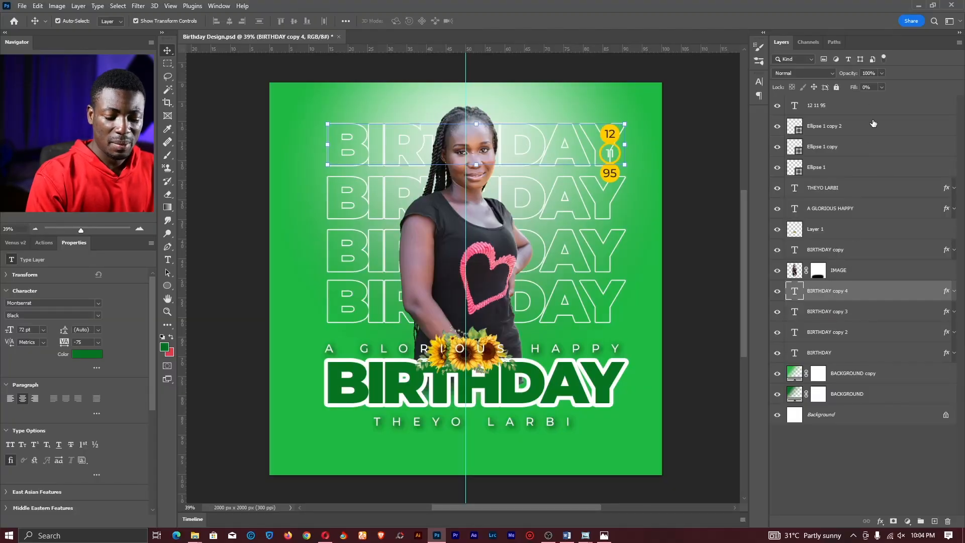
- Fade the rows to 10%, 40% and 60% opacity from the top down
{"action": "key", "text": "1"}
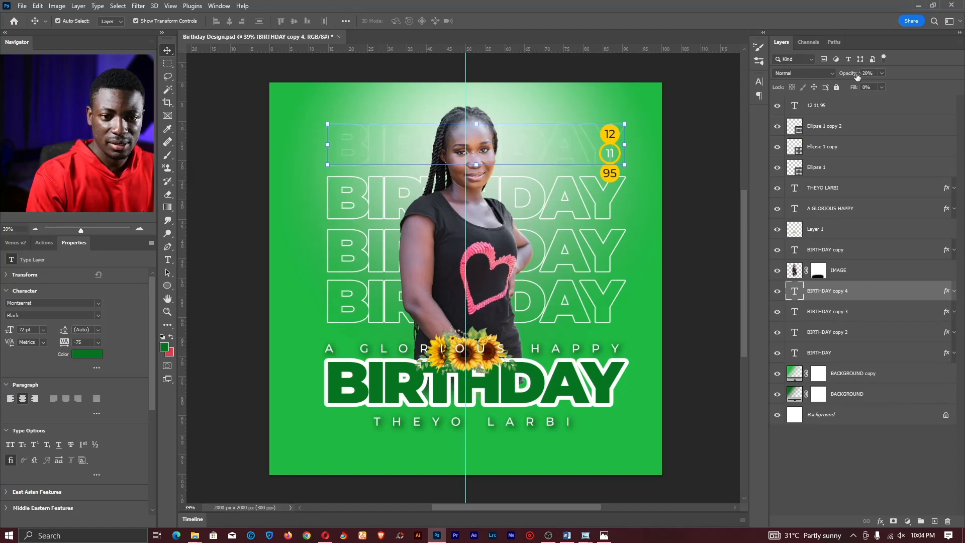
{"action": "left_click", "coordinate": [850, 312]}
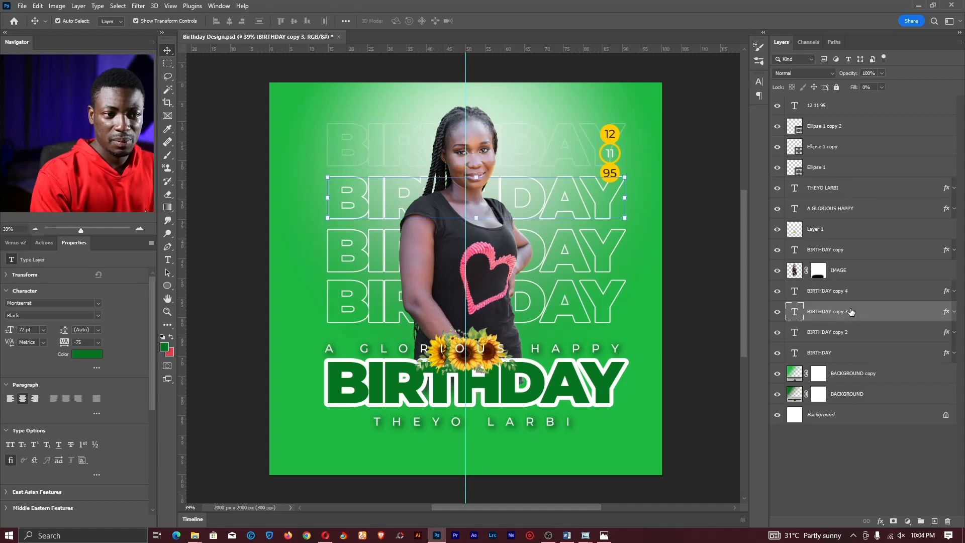
{"action": "key", "text": "4"}
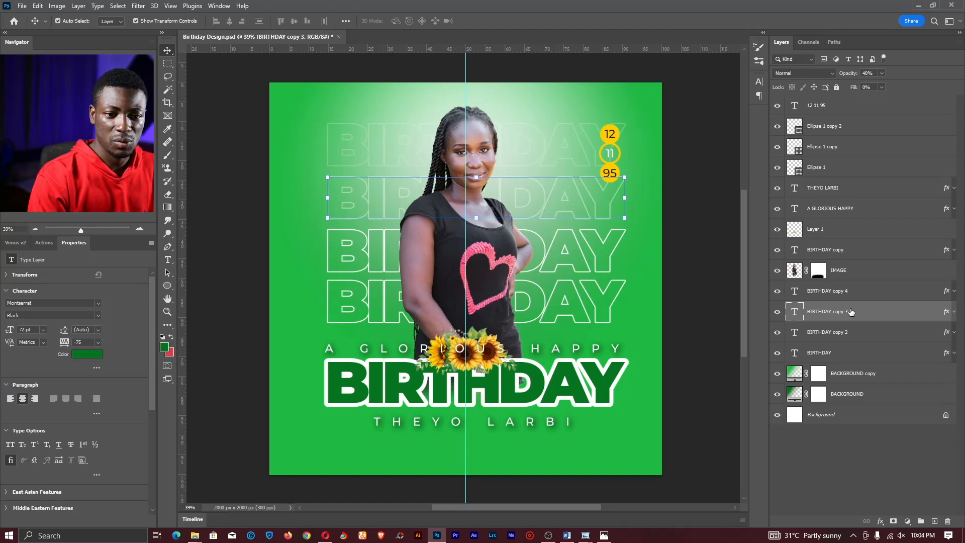
{"action": "left_click", "coordinate": [854, 332]}
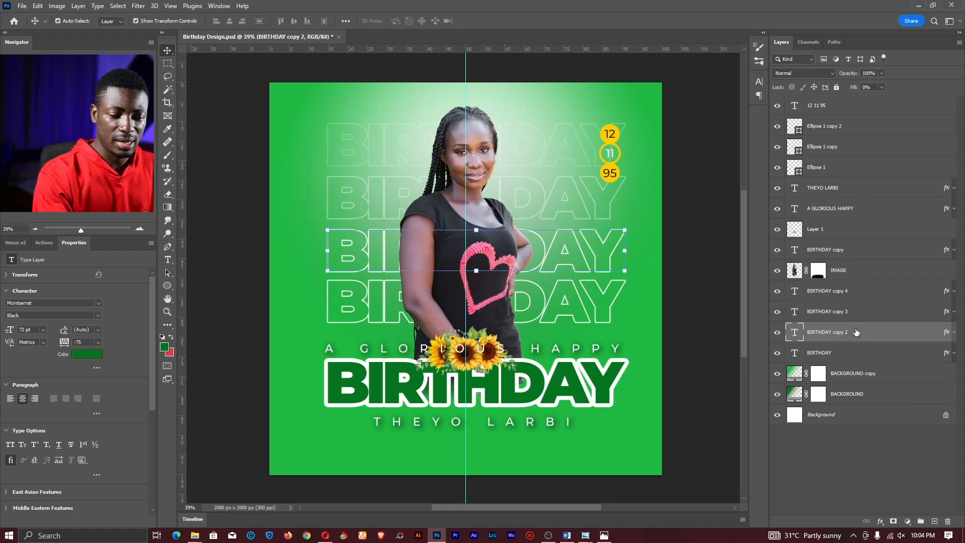
{"action": "key", "text": "6"}
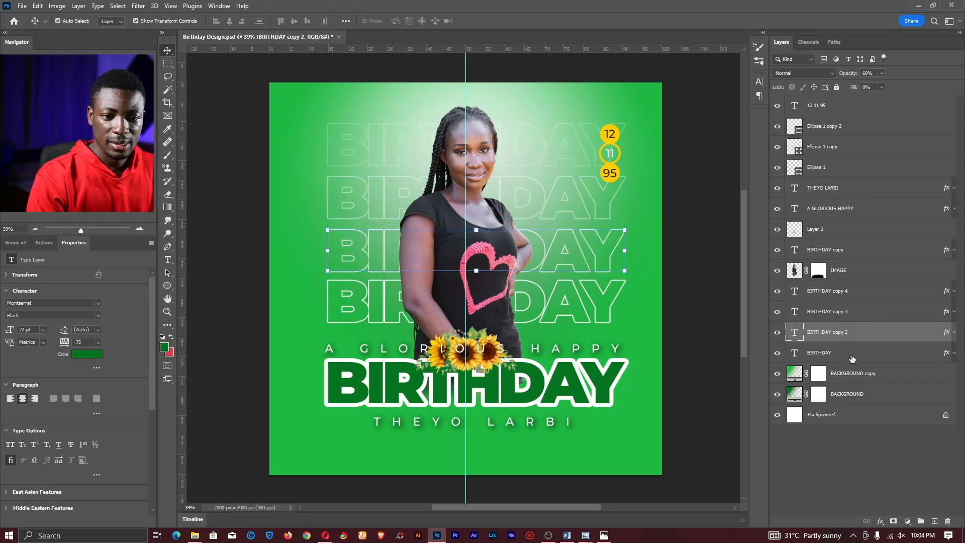
{"action": "left_click", "coordinate": [852, 354]}
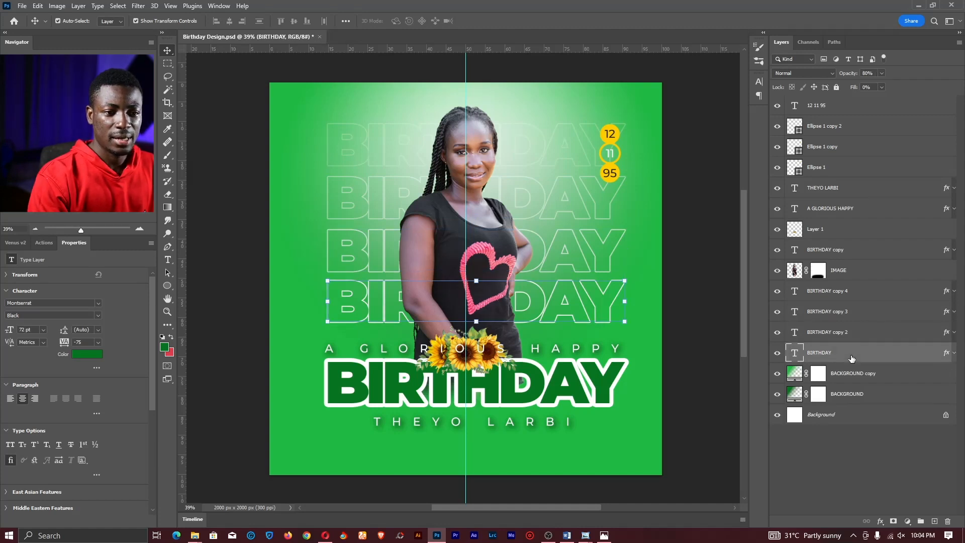
- Zoom out and add a new group named LIGHTS above the 12 11 95 layer
{"action": "key", "text": "z"}
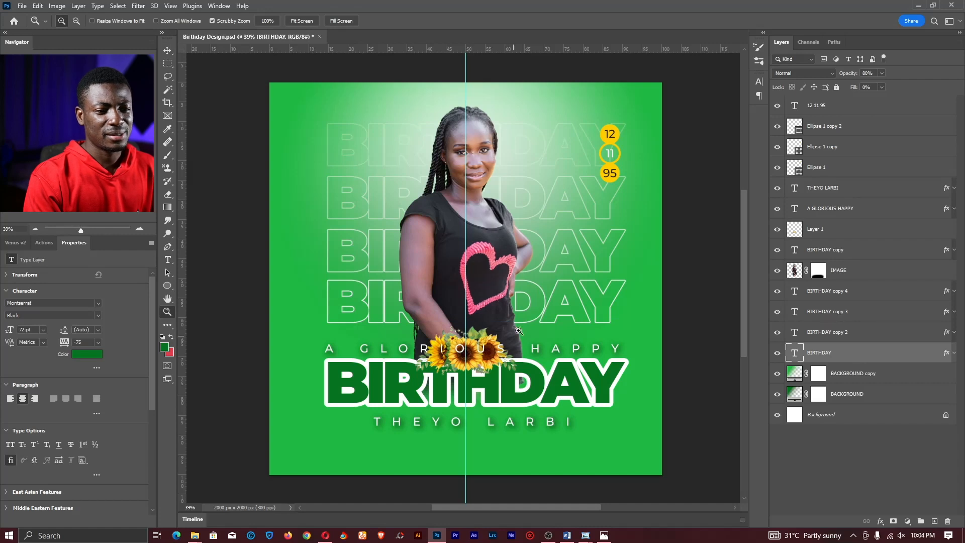
{"action": "mouse_move", "coordinate": [514, 321]}
{"action": "left_mouse_down"}
{"action": "mouse_move", "coordinate": [477, 322]}
{"action": "mouse_move", "coordinate": [514, 322]}
{"action": "left_mouse_up"}
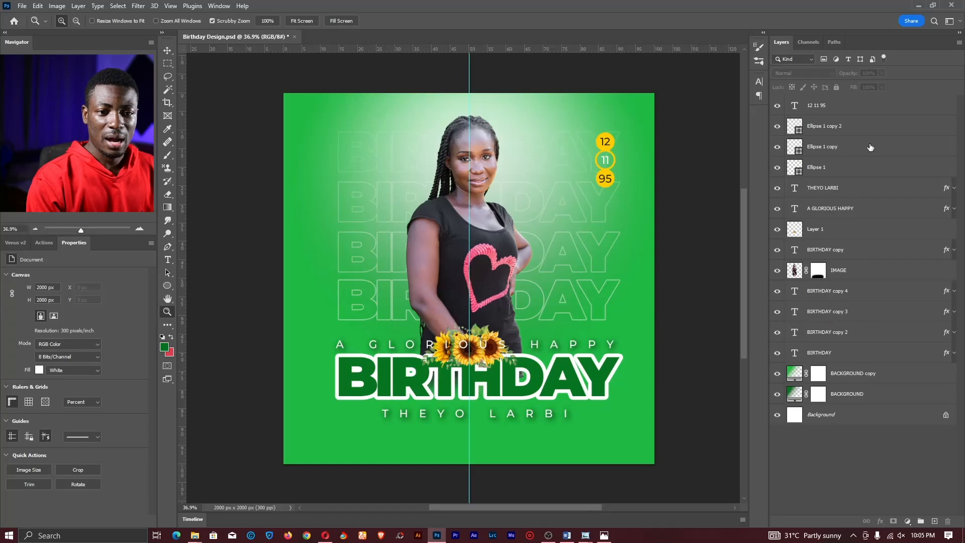
{"action": "left_click", "coordinate": [857, 108]}
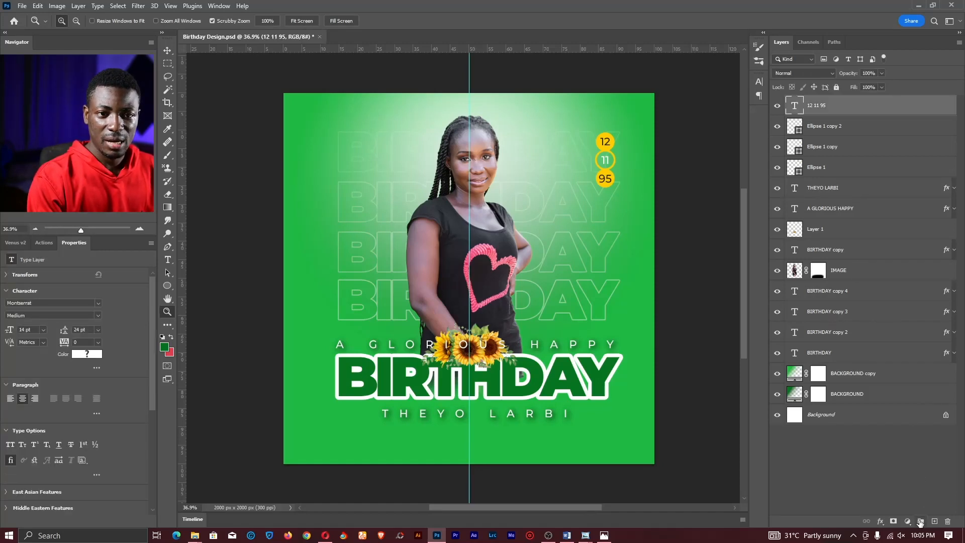
{"action": "left_click", "coordinate": [920, 521]}
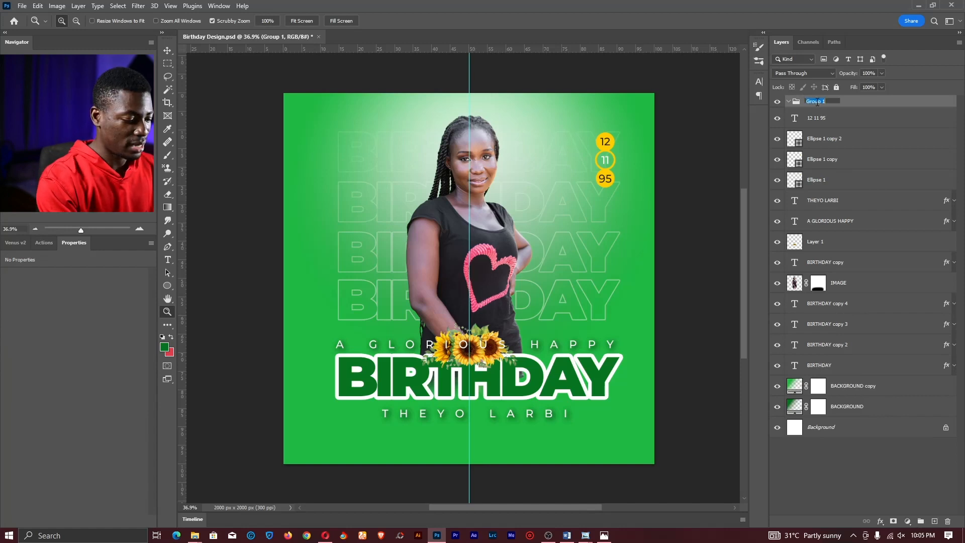
{"action": "type", "text": "UIGHTS"}
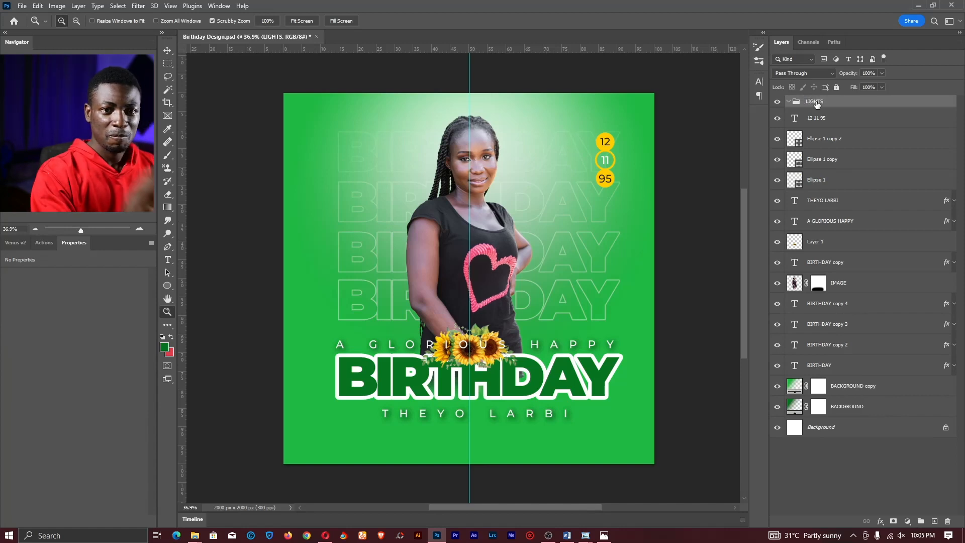
{"action": "key", "text": "Return"}
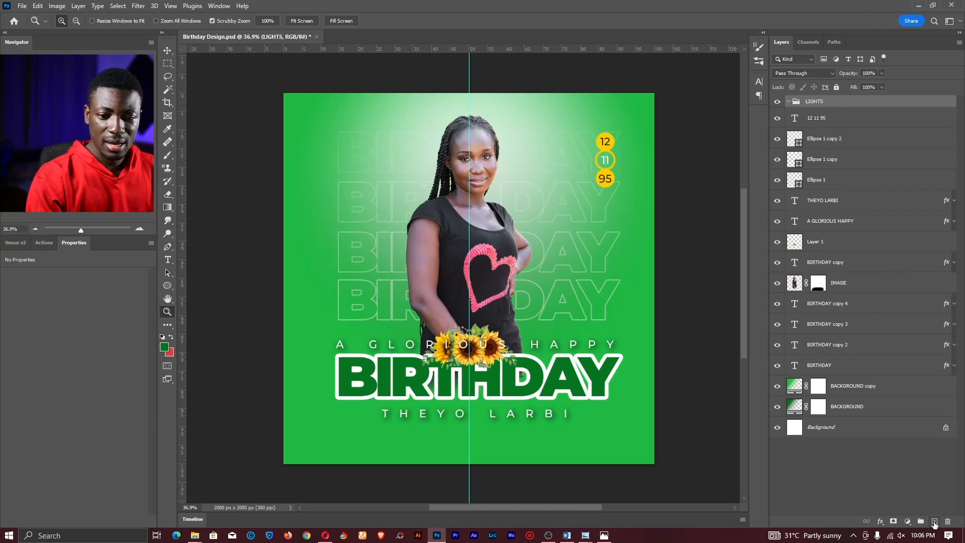
- Add Layer 2 in LIGHTS, brush a soft glow around the head, and set it to Screen
{"action": "left_click", "coordinate": [934, 522]}
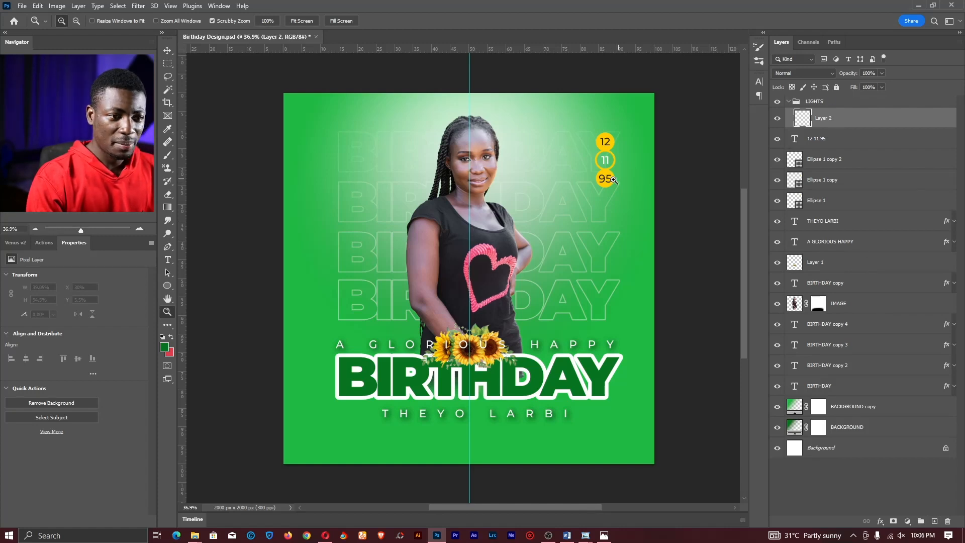
{"action": "key", "text": "b"}
{"action": "mouse_move", "coordinate": [453, 185]}
{"action": "left_mouse_down"}
{"action": "mouse_move", "coordinate": [528, 194]}
{"action": "mouse_move", "coordinate": [527, 207]}
{"action": "mouse_move", "coordinate": [501, 182]}
{"action": "left_mouse_up"}
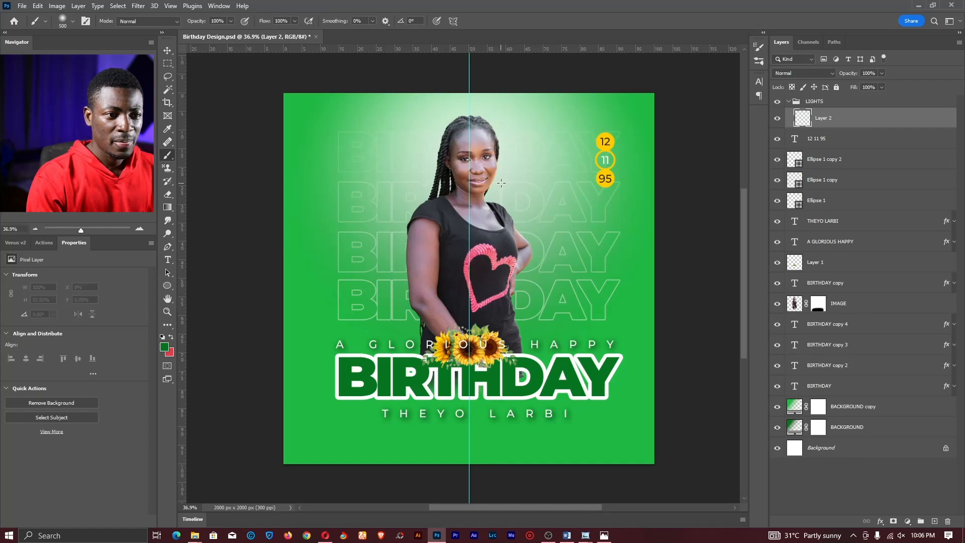
{"action": "left_click", "coordinate": [797, 74]}
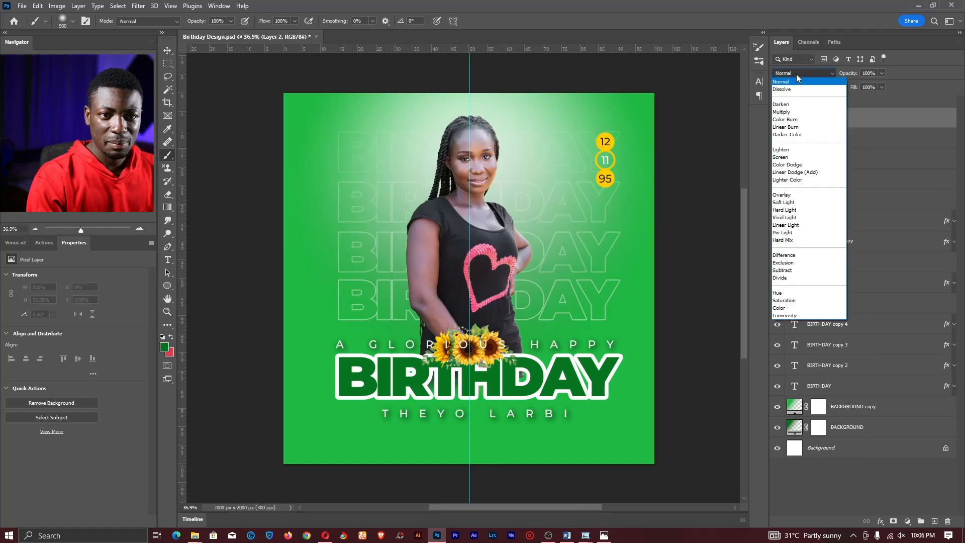
{"action": "left_click", "coordinate": [786, 157]}
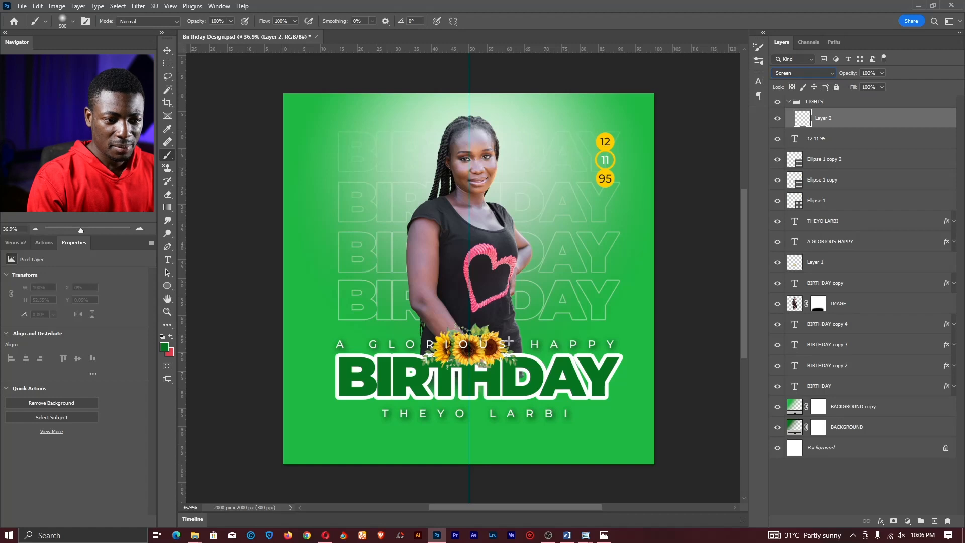
{"action": "left_click", "coordinate": [509, 340]}
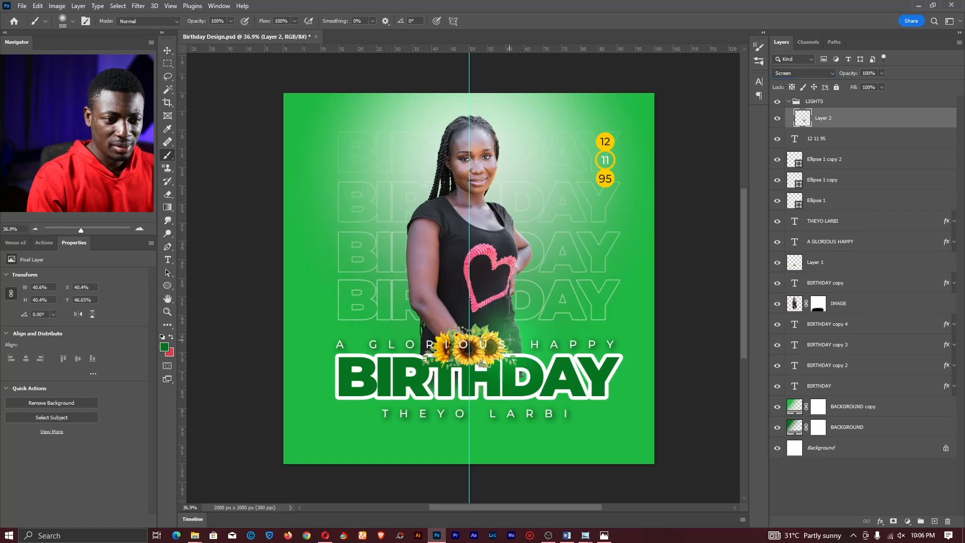
- Sample the yellow from the 12 circle, then try glows at the sunflowers and shoulder, undoing both
{"action": "left_click", "coordinate": [172, 354]}
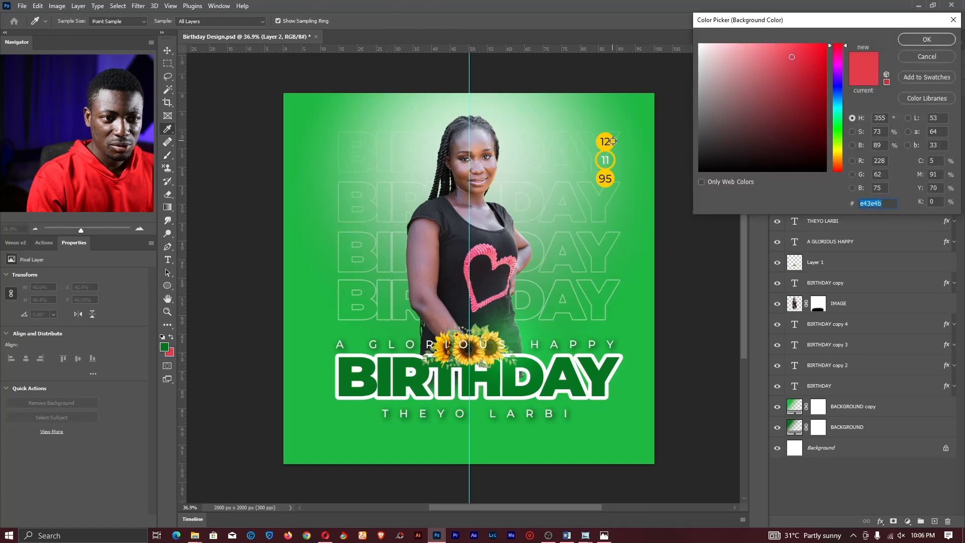
{"action": "left_click", "coordinate": [613, 141]}
{"action": "left_click", "coordinate": [909, 44]}
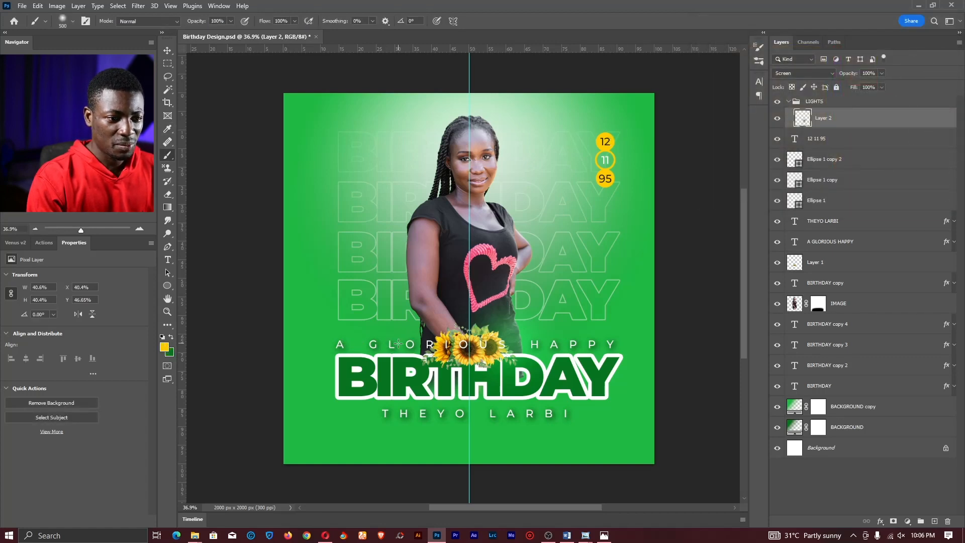
{"action": "left_click", "coordinate": [411, 341]}
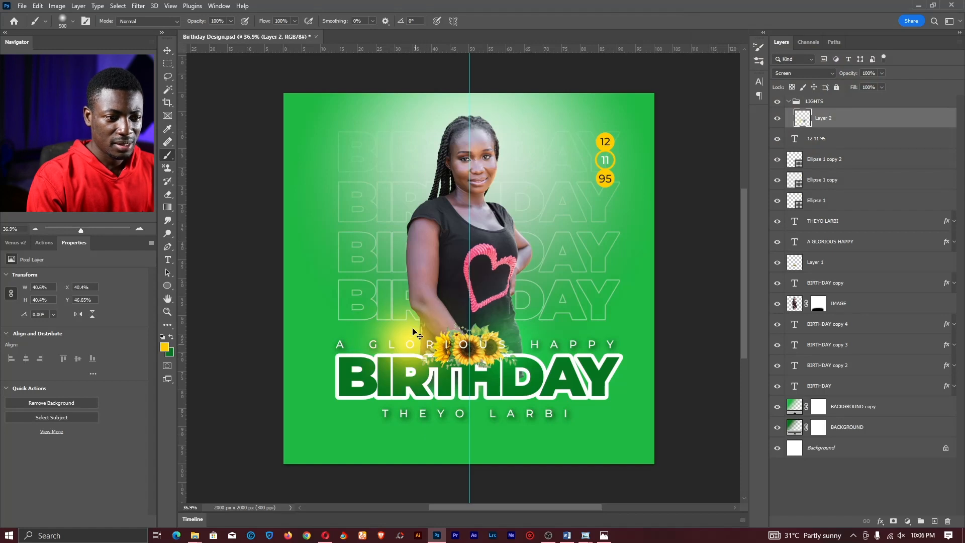
{"action": "key", "text": "ctrl+z"}
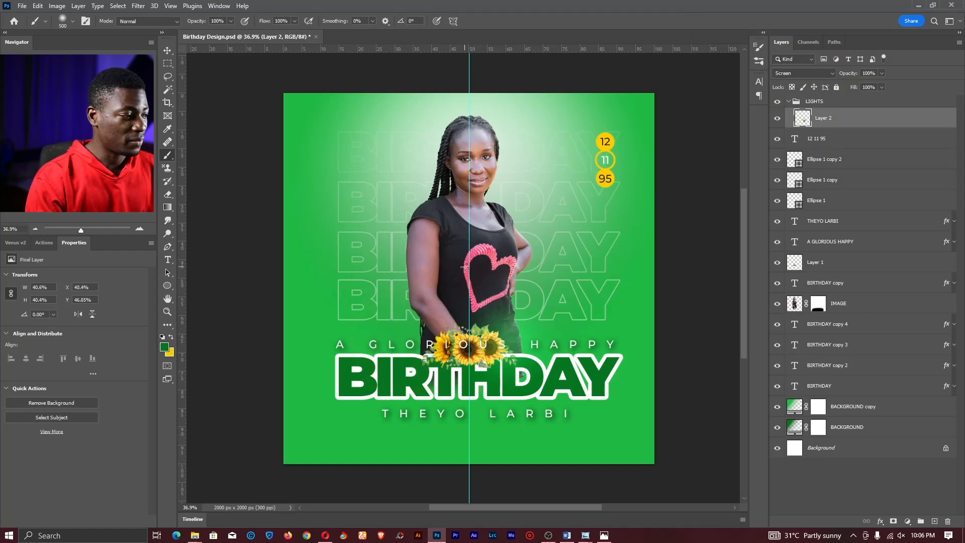
{"action": "left_click", "coordinate": [500, 199]}
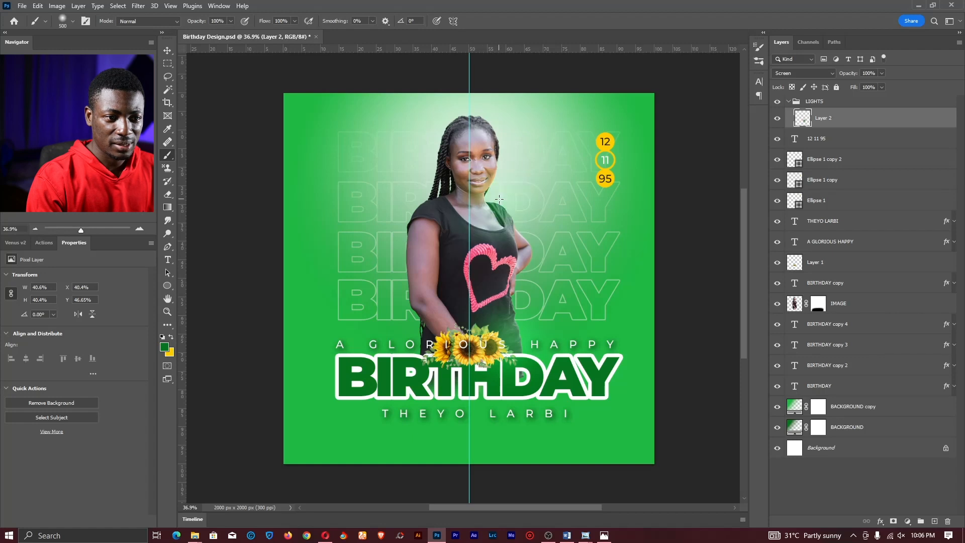
{"action": "key", "text": "ctrl+z"}
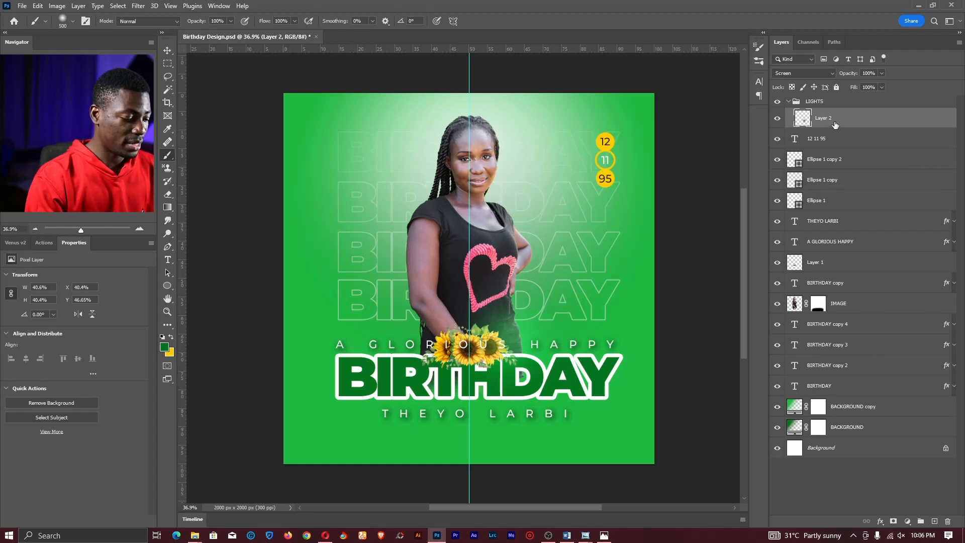
- Duplicate the Layer 2 glow, move it up, and enlarge it
{"action": "key", "text": "ctrl+j"}
{"action": "key", "text": "v"}
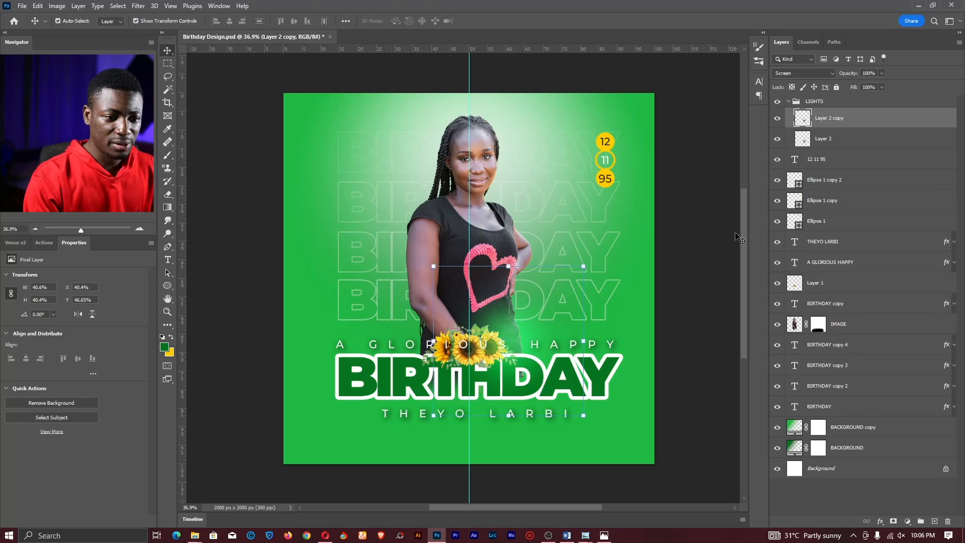
{"action": "left_click_drag", "start_coordinate": [575, 446], "coordinate": [568, 317]}
{"action": "left_click_drag", "start_coordinate": [577, 212], "coordinate": [650, 212]}
{"action": "key", "text": "ctrl+z"}
{"action": "left_click_drag", "start_coordinate": [552, 226], "coordinate": [537, 213]}
{"action": "key", "text": "Return"}
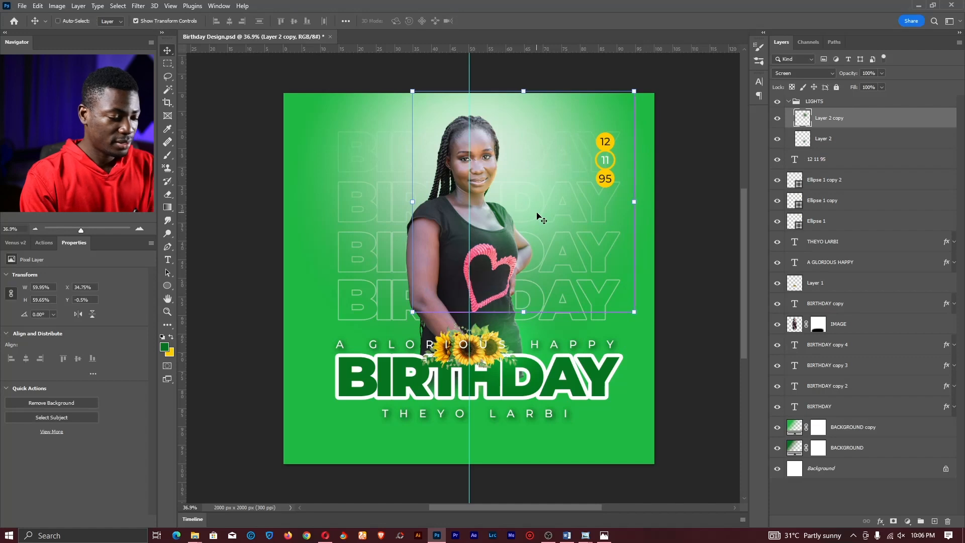
- Add two more enlarged glow copies, one toward the lower left and one to the right
{"action": "left_click_drag", "start_coordinate": [548, 181], "coordinate": [369, 421]}
{"action": "left_click_drag", "start_coordinate": [420, 329], "coordinate": [555, 161]}
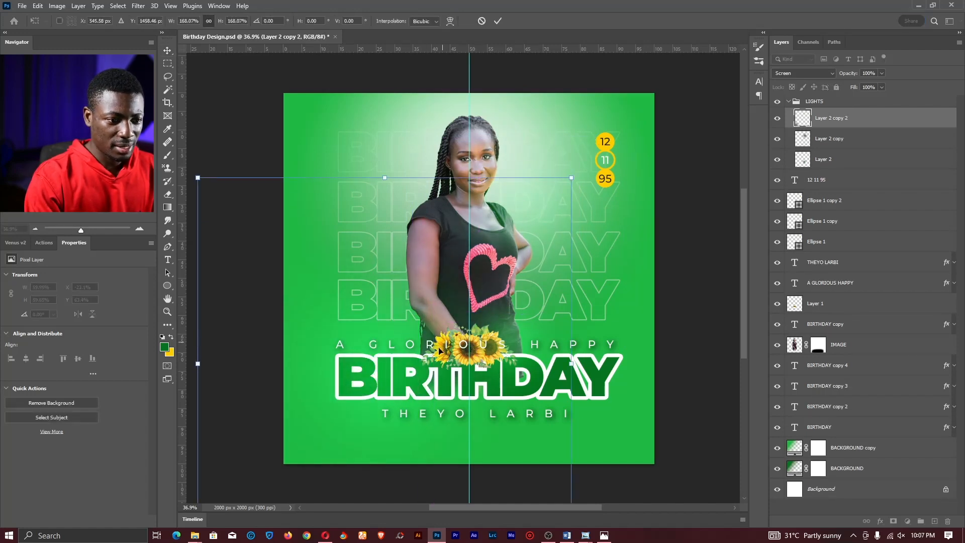
{"action": "left_click_drag", "start_coordinate": [379, 369], "coordinate": [576, 374]}
{"action": "key", "text": "Return"}
{"action": "left_click_drag", "start_coordinate": [439, 207], "coordinate": [285, 108]}
{"action": "left_click_drag", "start_coordinate": [512, 300], "coordinate": [570, 346]}
{"action": "key", "text": "Return"}
- Add a new Layer 3 in LIGHTS set to Screen blending
{"action": "key", "text": "z"}
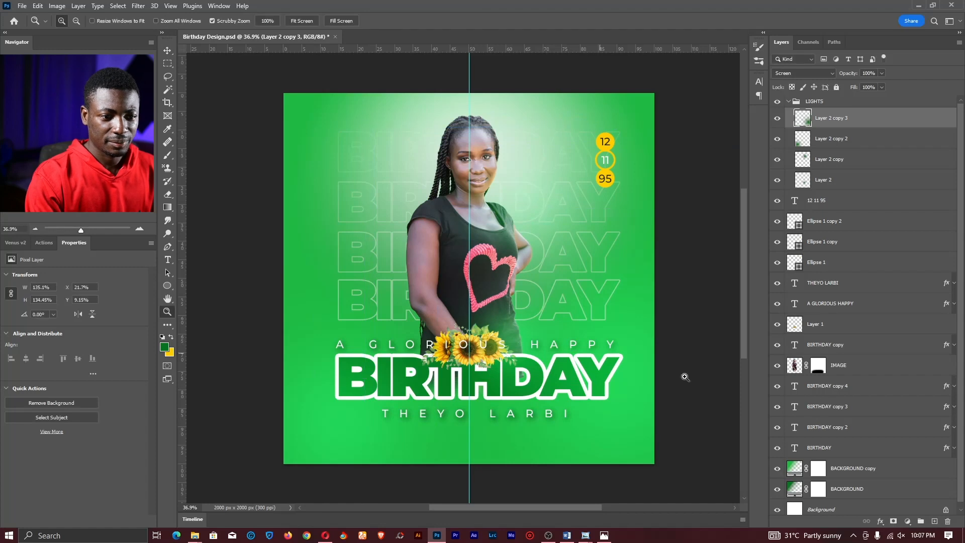
{"action": "left_click", "coordinate": [934, 521]}
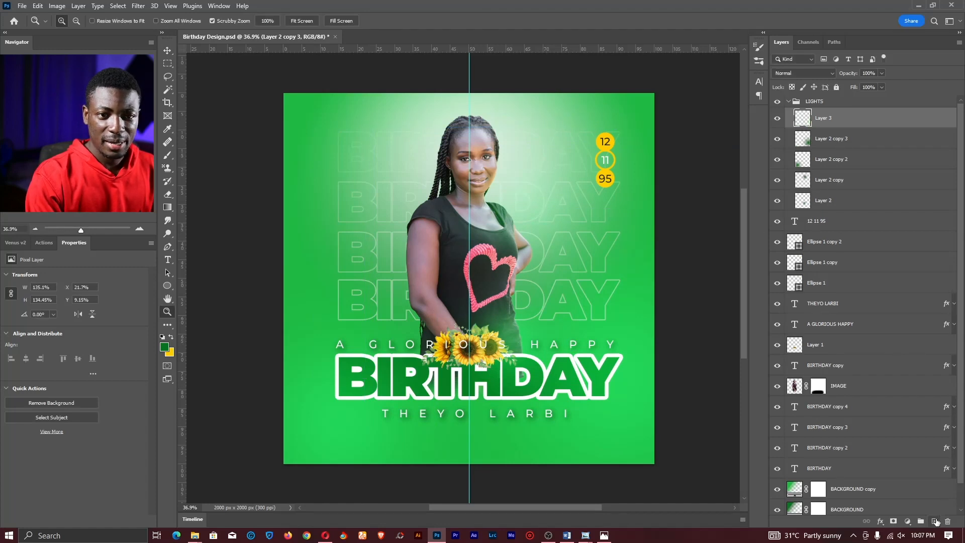
{"action": "left_click", "coordinate": [803, 74]}
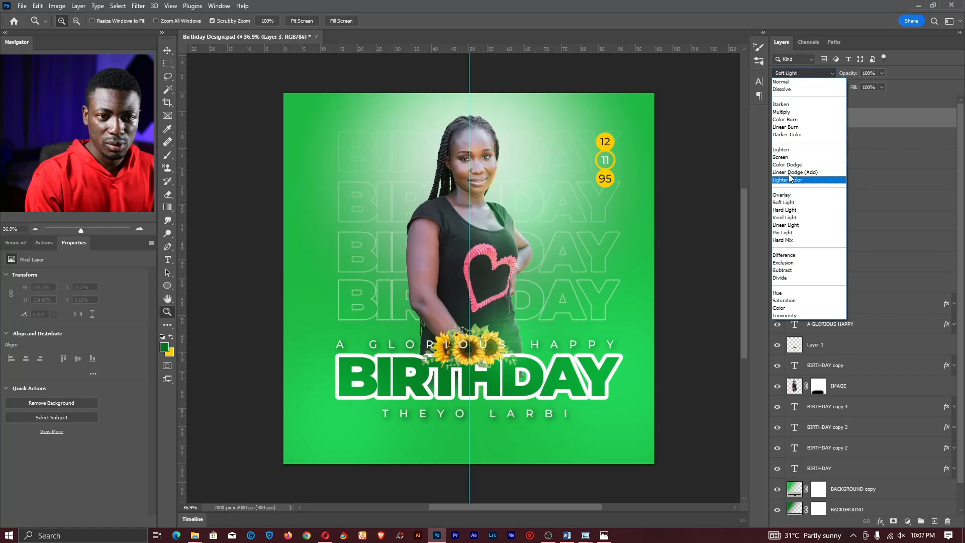
{"action": "left_click", "coordinate": [790, 158]}
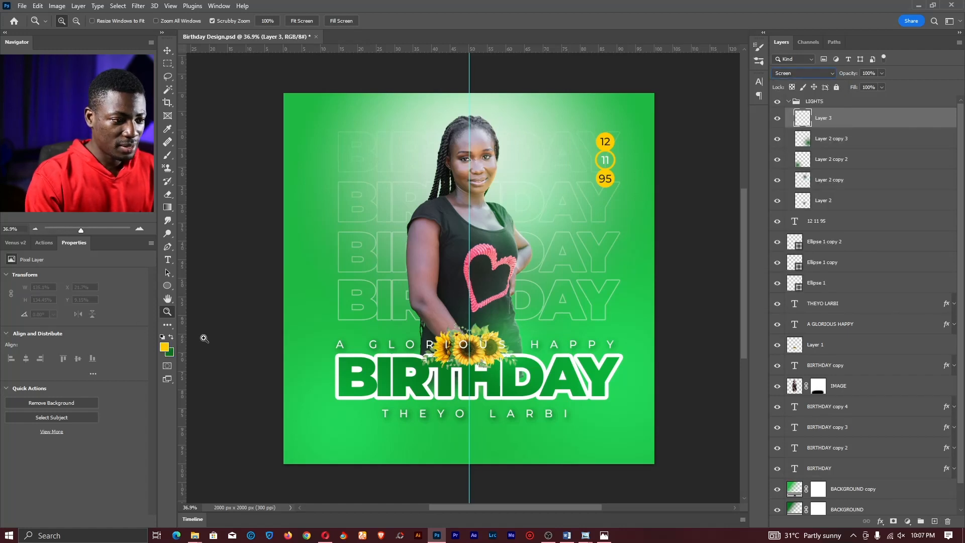
- Brush a golden-yellow (#deb203) glow beside the hair and drag a copy toward the face
{"action": "key", "text": "b"}
{"action": "left_click", "coordinate": [449, 195]}
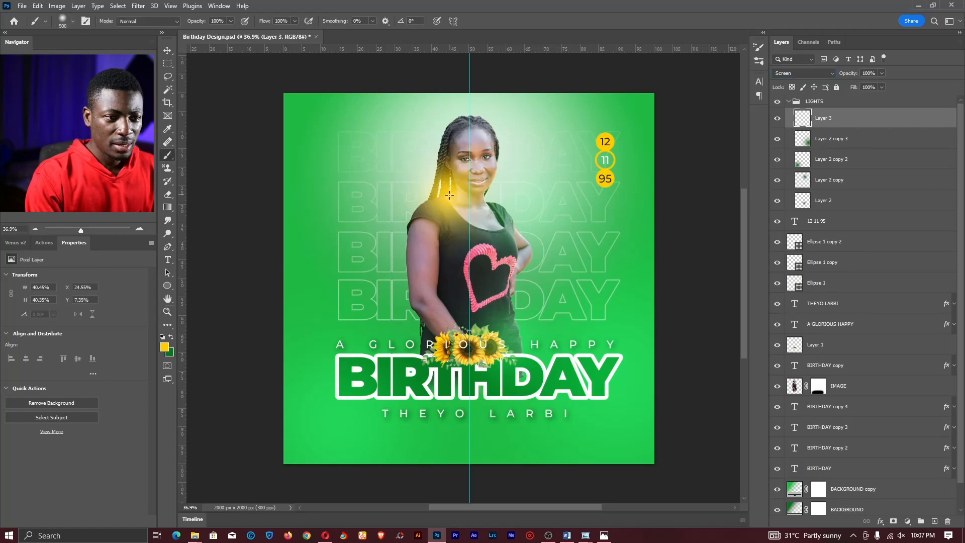
{"action": "key", "text": "ctrl+z"}
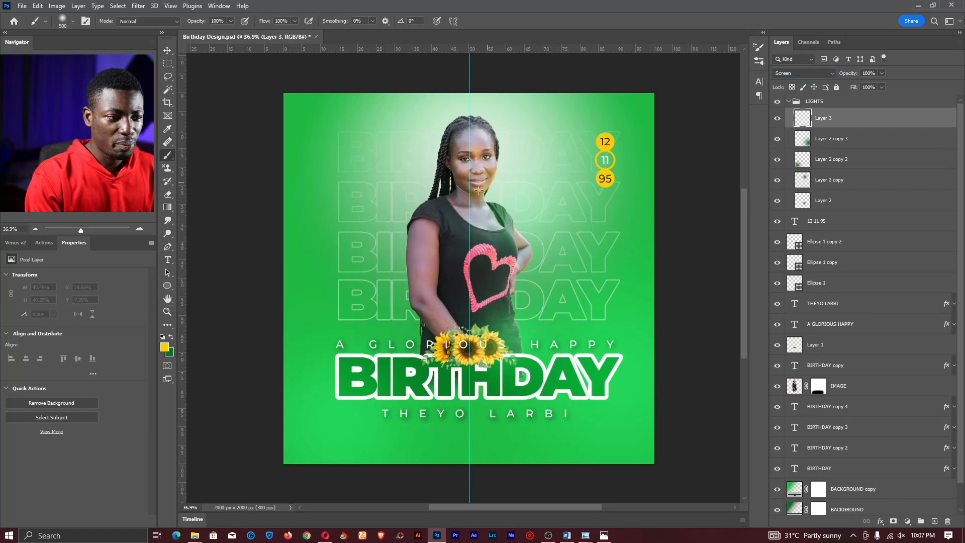
{"action": "left_click", "coordinate": [166, 346]}
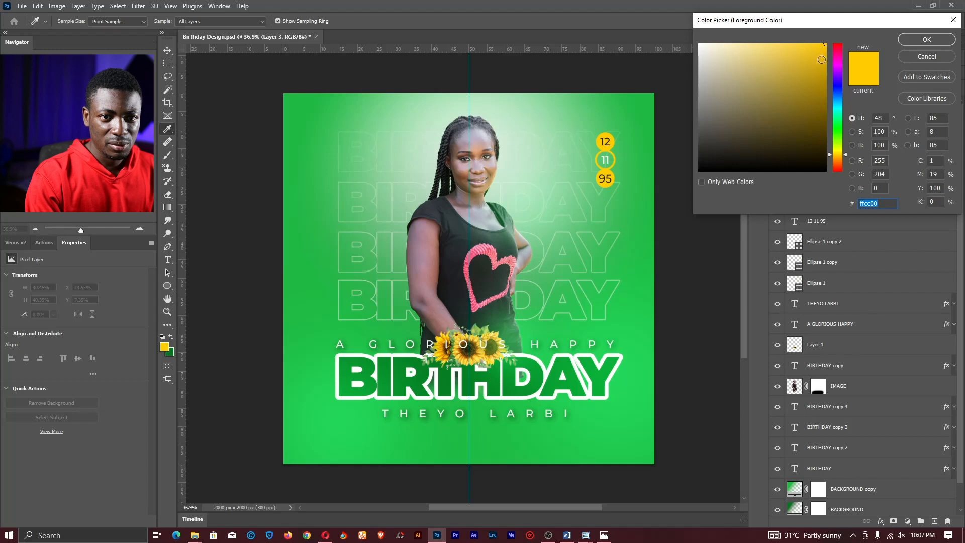
{"action": "left_click", "coordinate": [825, 66]}
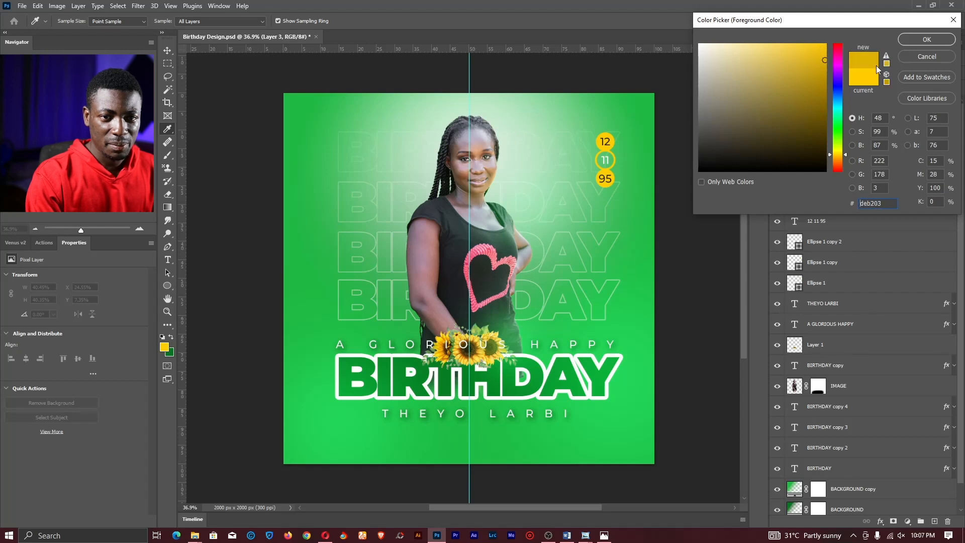
{"action": "left_click", "coordinate": [913, 42]}
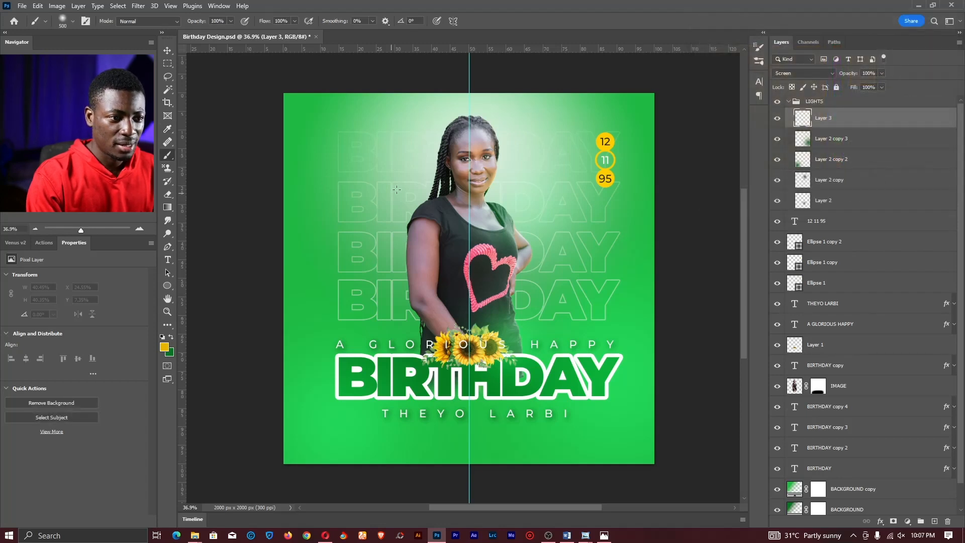
{"action": "left_click", "coordinate": [399, 181]}
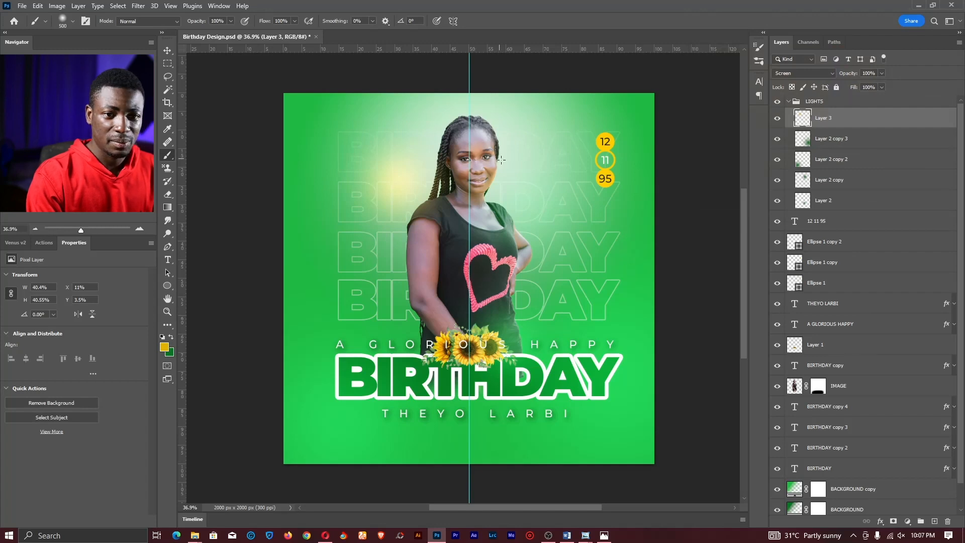
{"action": "key", "text": "v"}
{"action": "left_click_drag", "start_coordinate": [396, 181], "coordinate": [431, 349]}
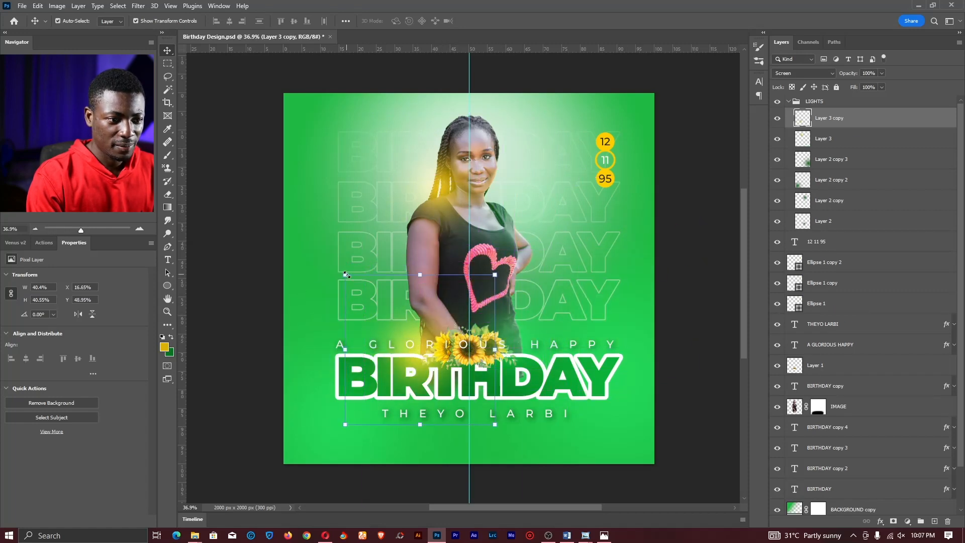
- Enlarge Layer 3 copy toward the lower left, and add a small copy over DAY
{"action": "left_click_drag", "start_coordinate": [346, 274], "coordinate": [237, 165]}
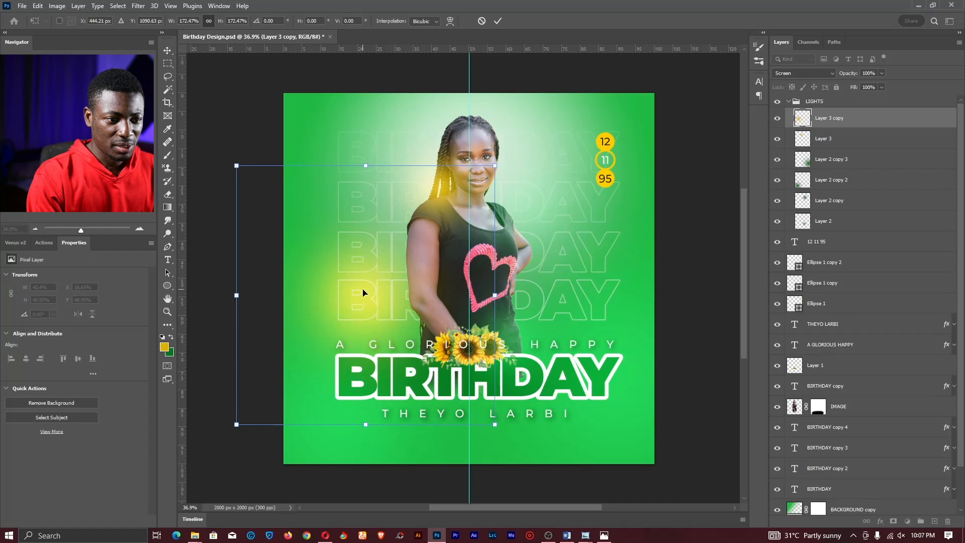
{"action": "left_click_drag", "start_coordinate": [363, 293], "coordinate": [402, 331]}
{"action": "key", "text": "Return"}
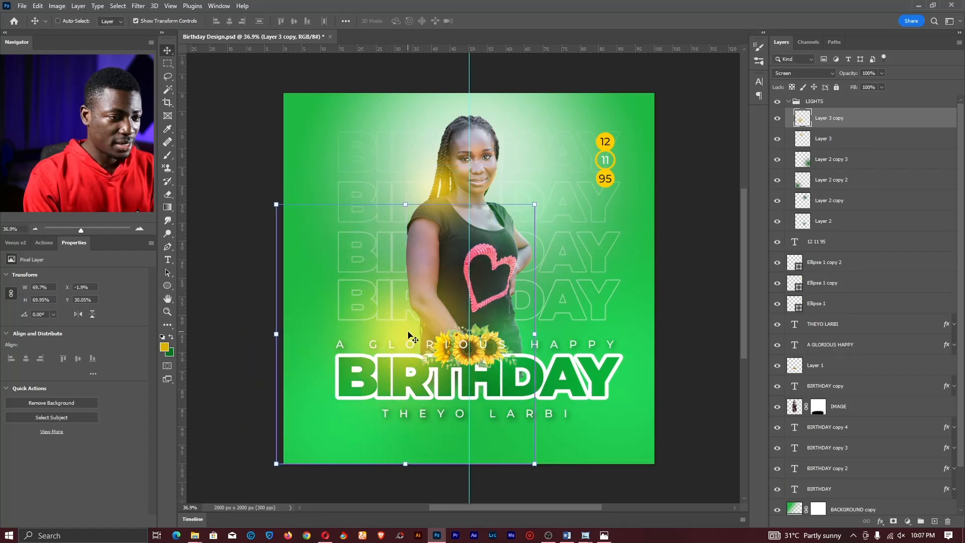
{"action": "key", "text": "ctrl+j"}
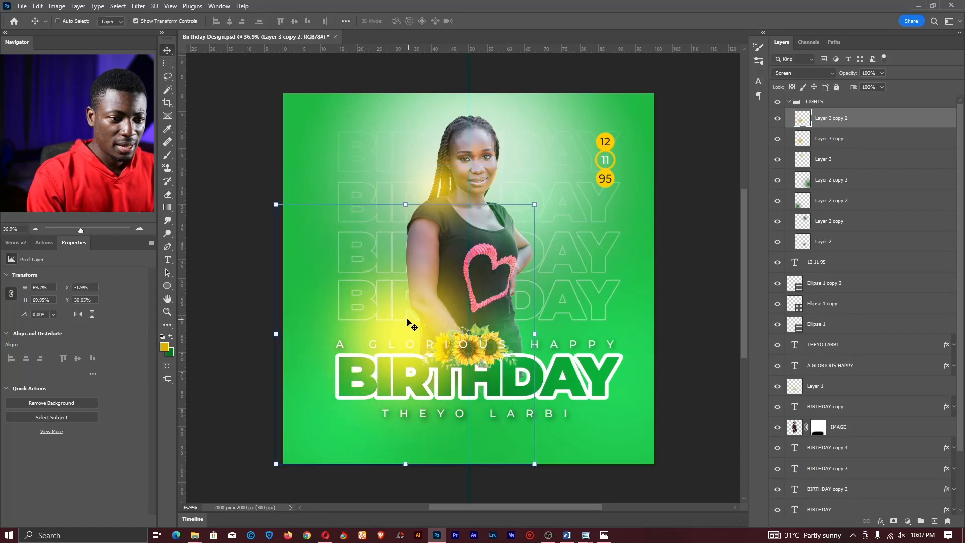
{"action": "left_click_drag", "start_coordinate": [405, 204], "coordinate": [405, 383]}
{"action": "left_click_drag", "start_coordinate": [401, 435], "coordinate": [502, 382]}
{"action": "key", "text": "Return"}
- Set the three yellow glow layers to 50% opacity
{"action": "key", "text": "z"}
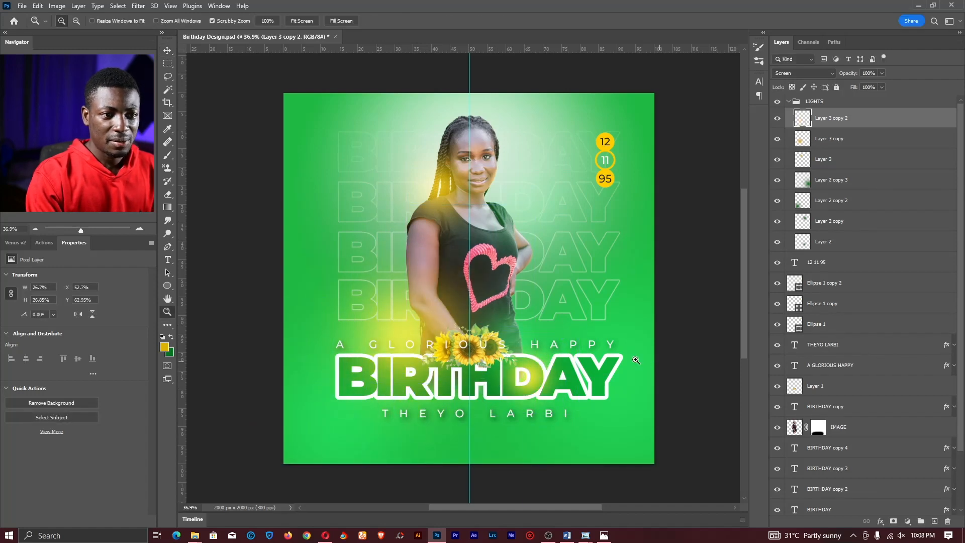
{"action": "left_click", "coordinate": [840, 159], "text": "shift"}
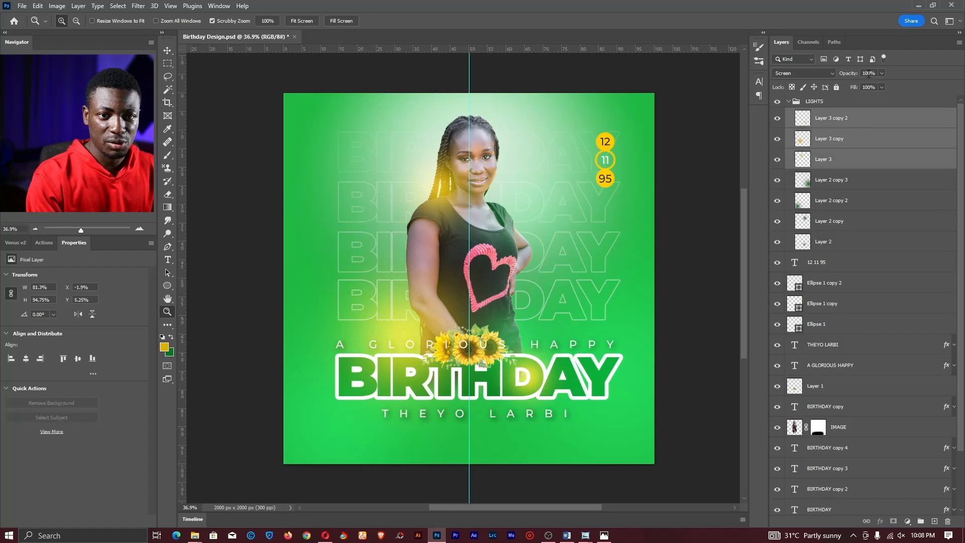
{"action": "type", "text": "50"}
{"action": "key", "text": "Return"}
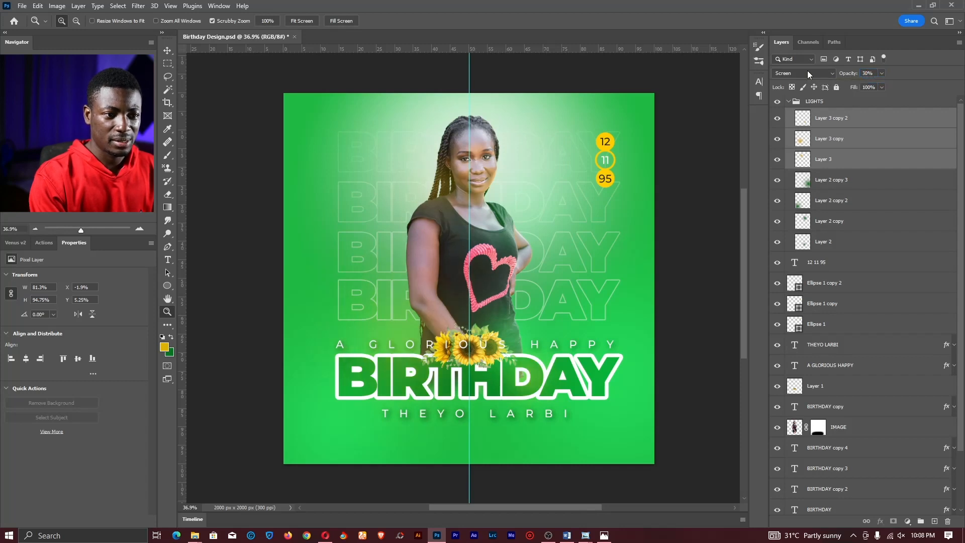
- Collapse the LIGHTS group, hide the guides, and zoom in on the flyer
{"action": "left_click", "coordinate": [788, 102]}
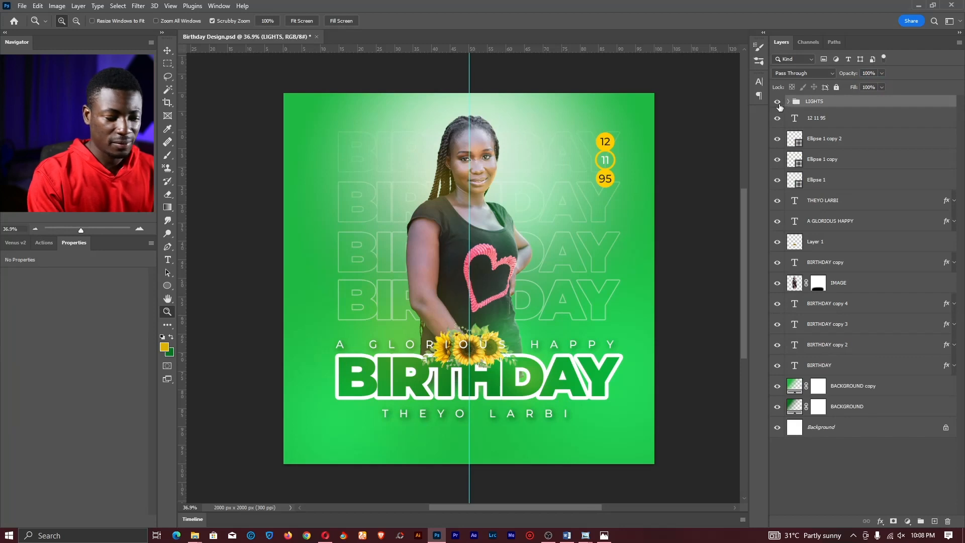
{"action": "key", "text": "v"}
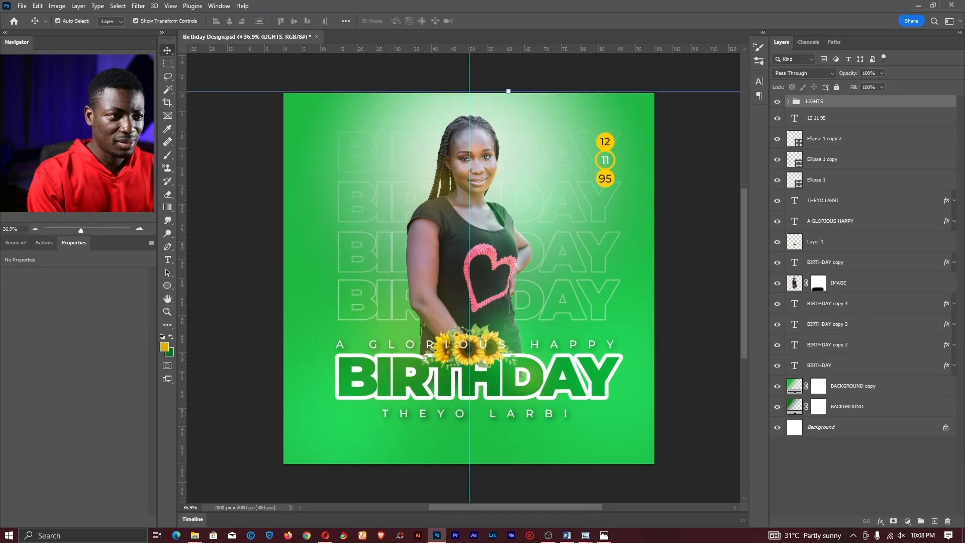
{"action": "key", "text": "ctrl+;"}
{"action": "left_click", "coordinate": [668, 223]}
{"action": "key", "text": "z"}
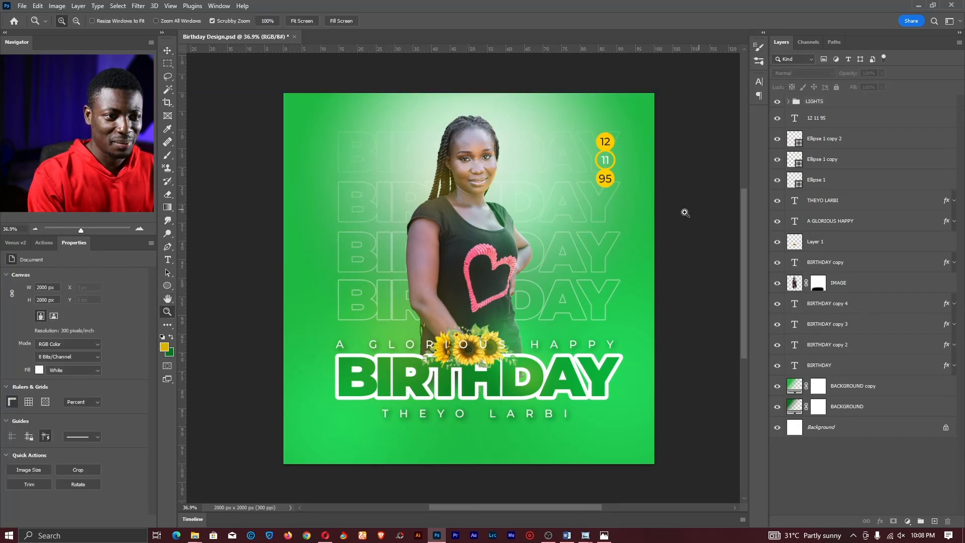
{"action": "left_click_drag", "start_coordinate": [476, 200], "coordinate": [488, 168]}
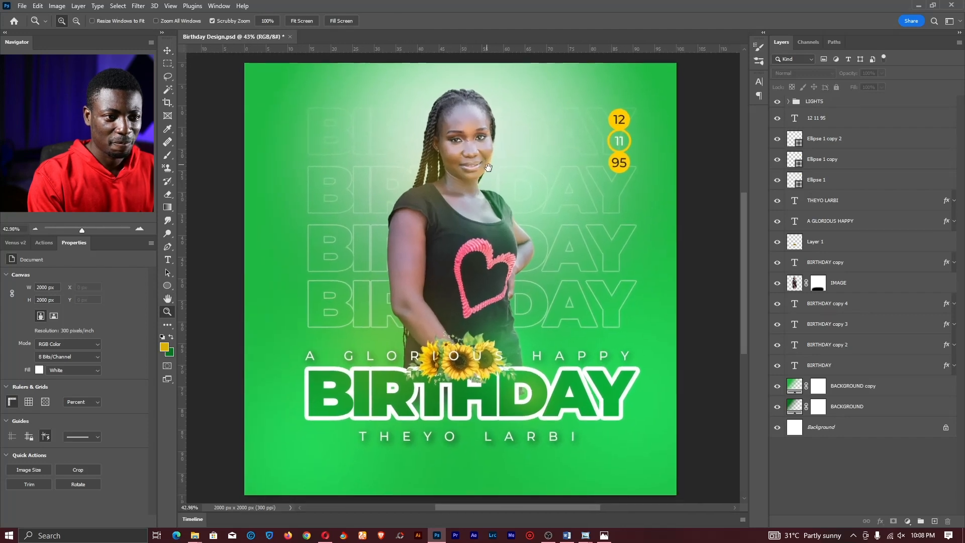
- Toggle the LIGHTS group's visibility to compare with and without the glows
{"action": "left_click", "coordinate": [775, 103]}
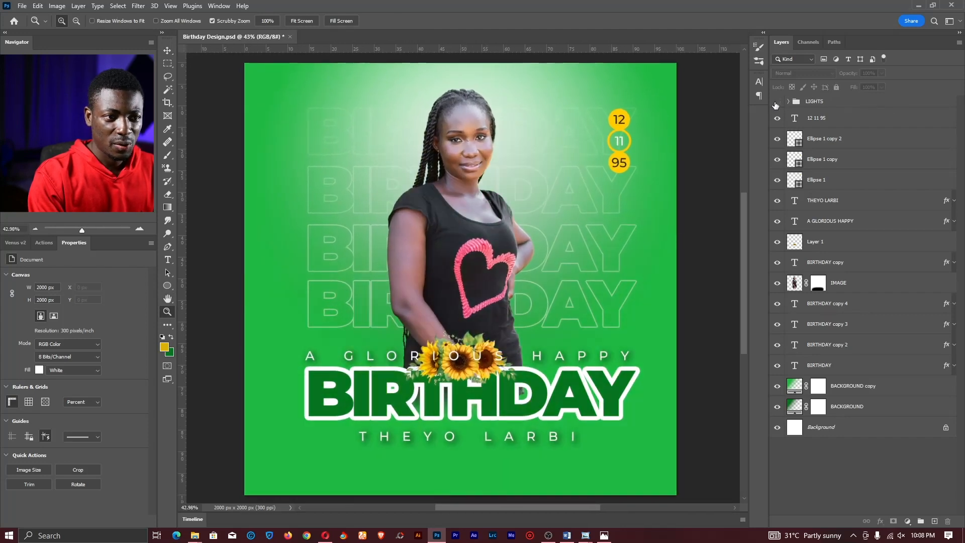
{"action": "left_click", "coordinate": [776, 102]}
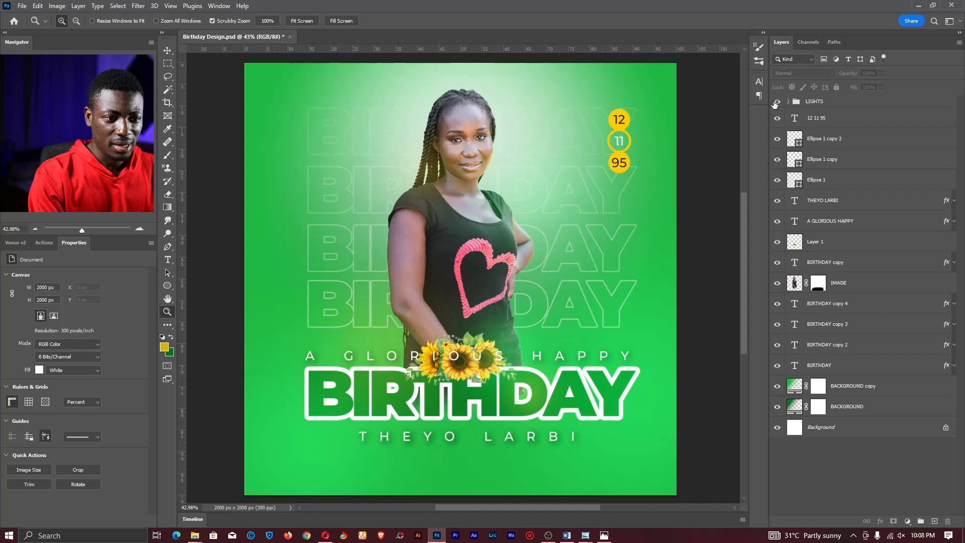
{"action": "left_click", "coordinate": [775, 103]}
{"action": "left_click", "coordinate": [775, 103]}
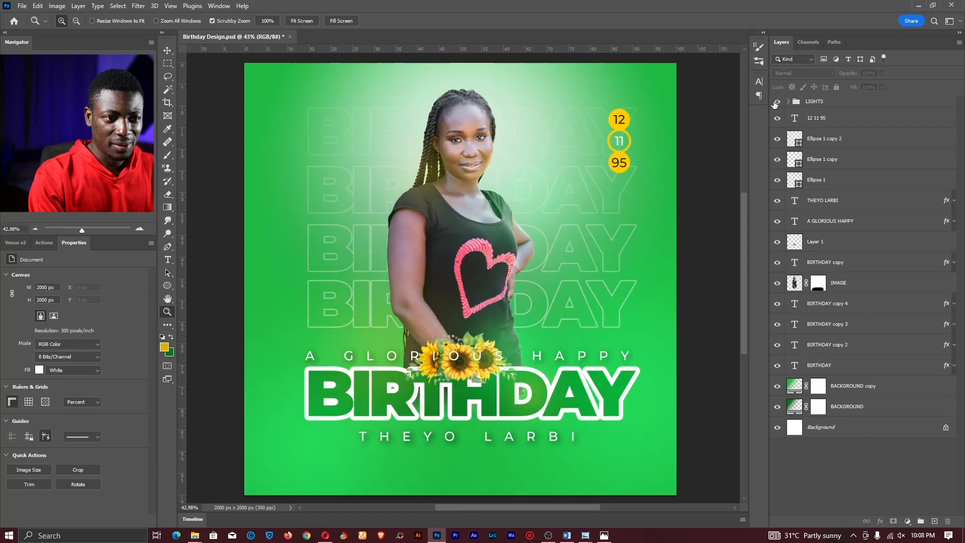